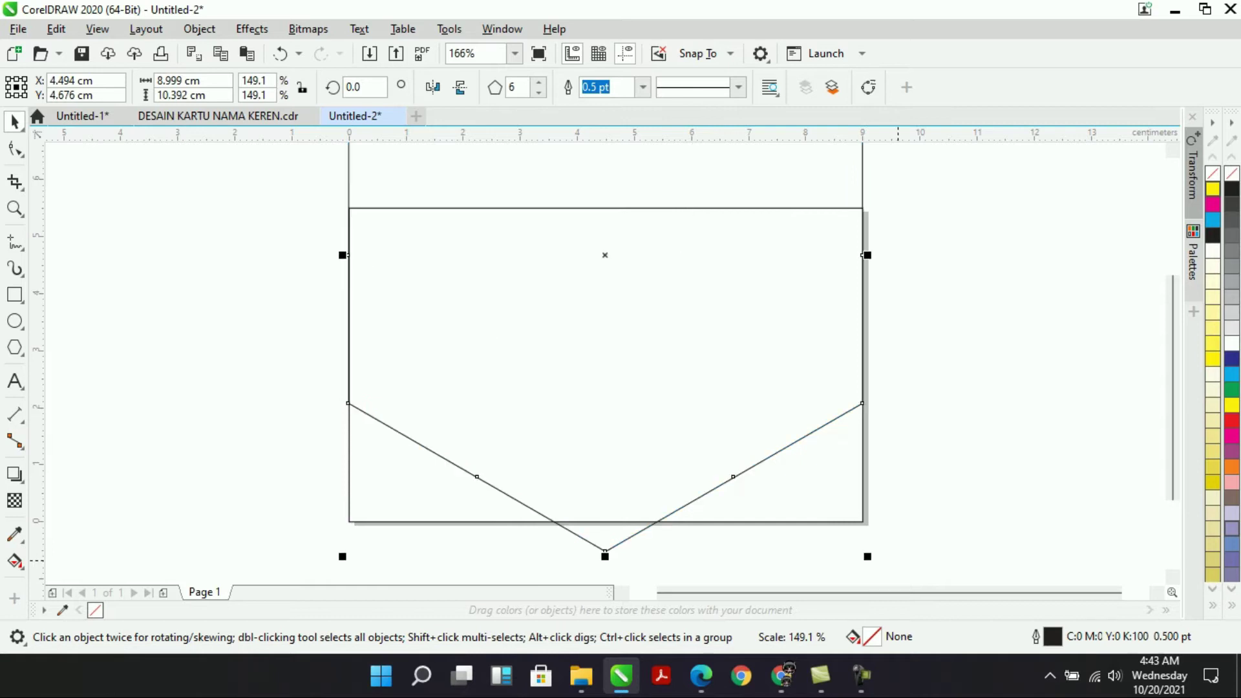
Stack two identical six-sided polygons over the card, vertically offset, and create their intersection.
left_click_drag(611, 263, 613, 199)
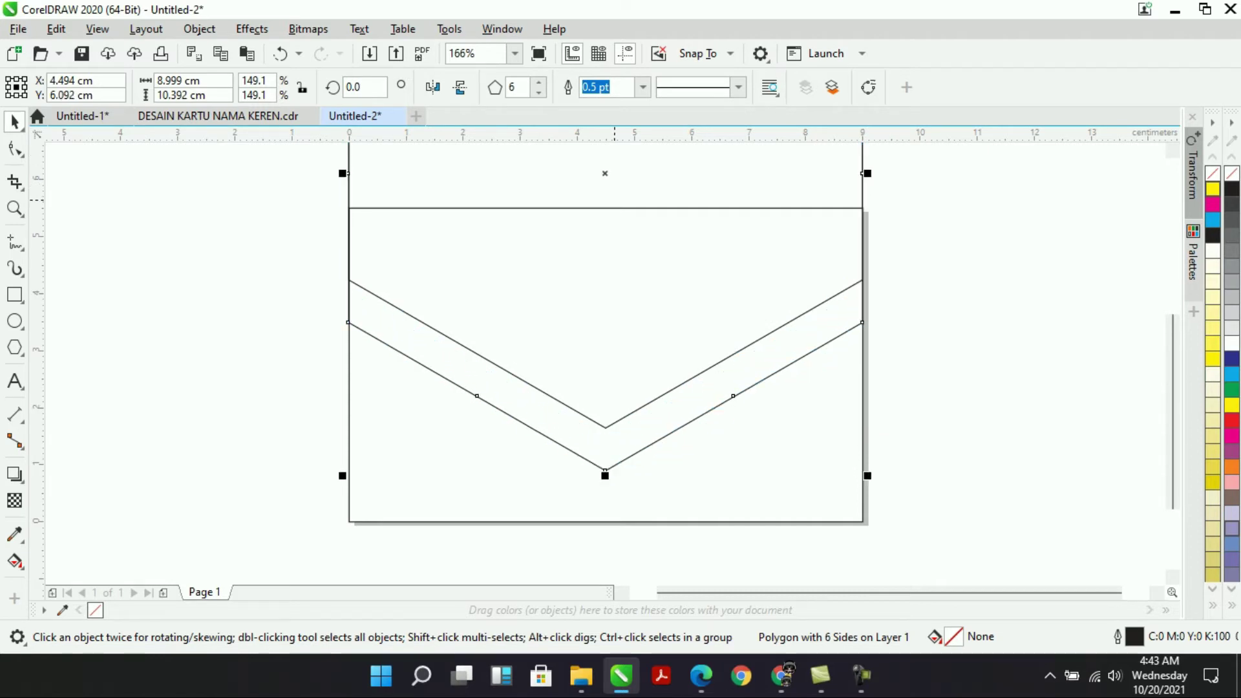
scroll(613, 200, "up", 3)
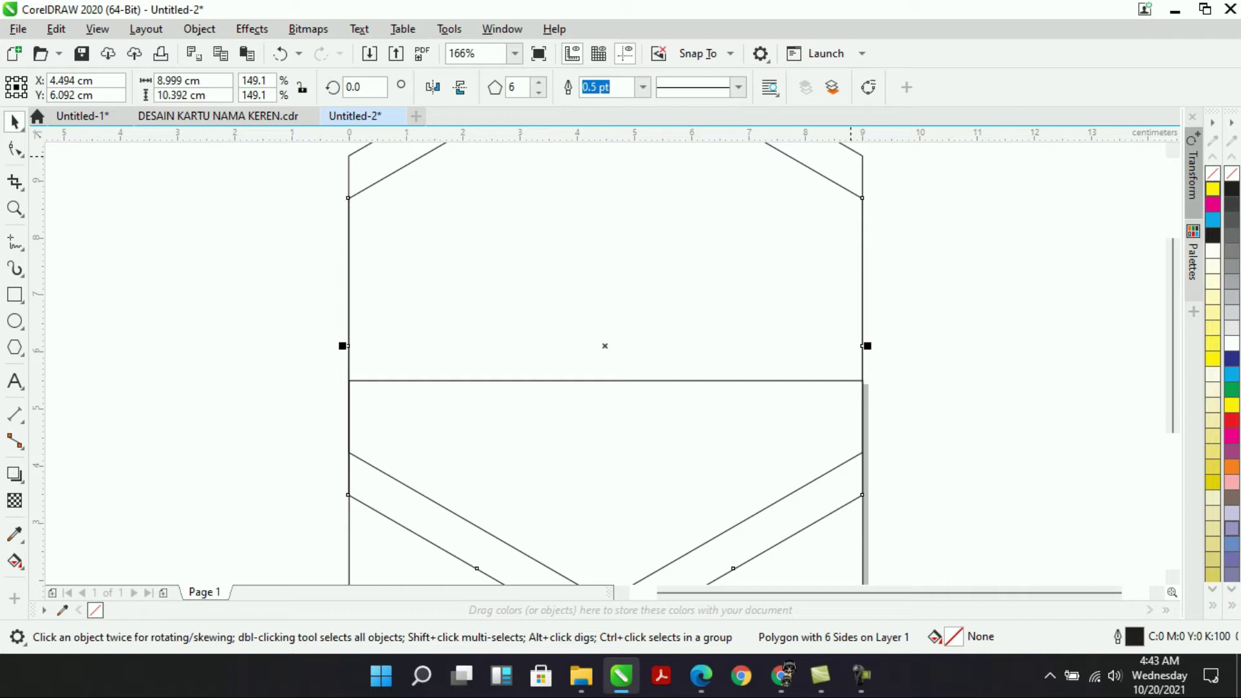
left_click(850, 151, "shift")
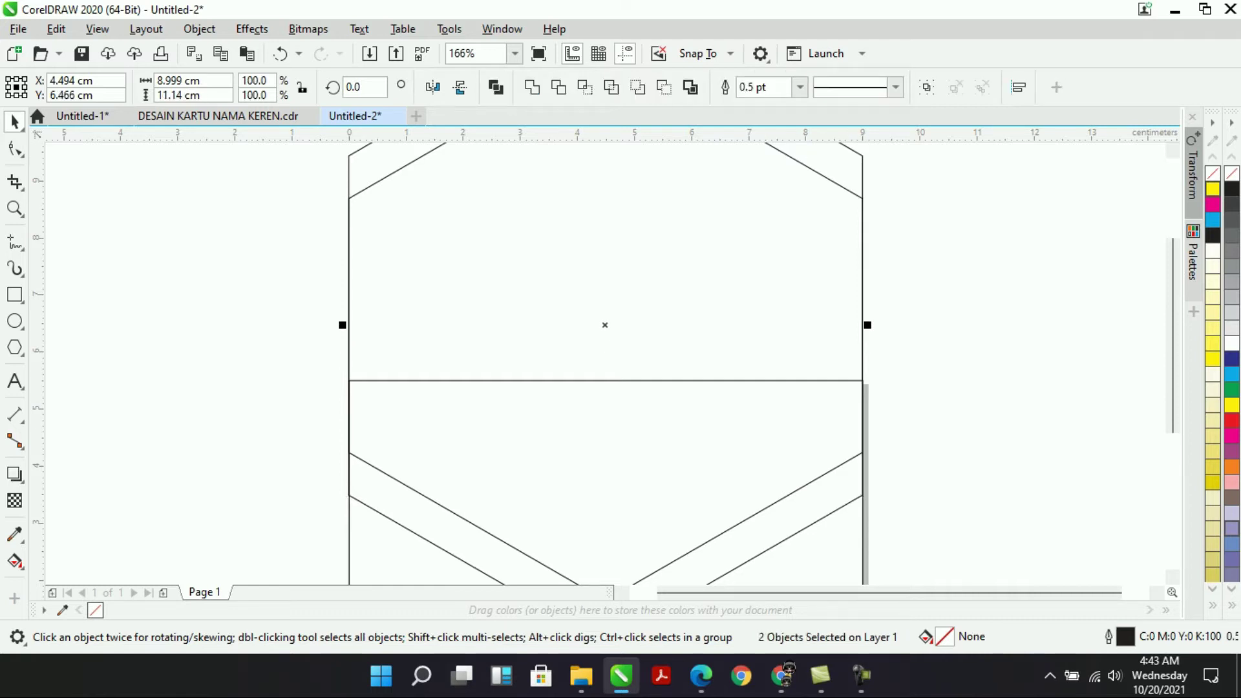
left_click(584, 87)
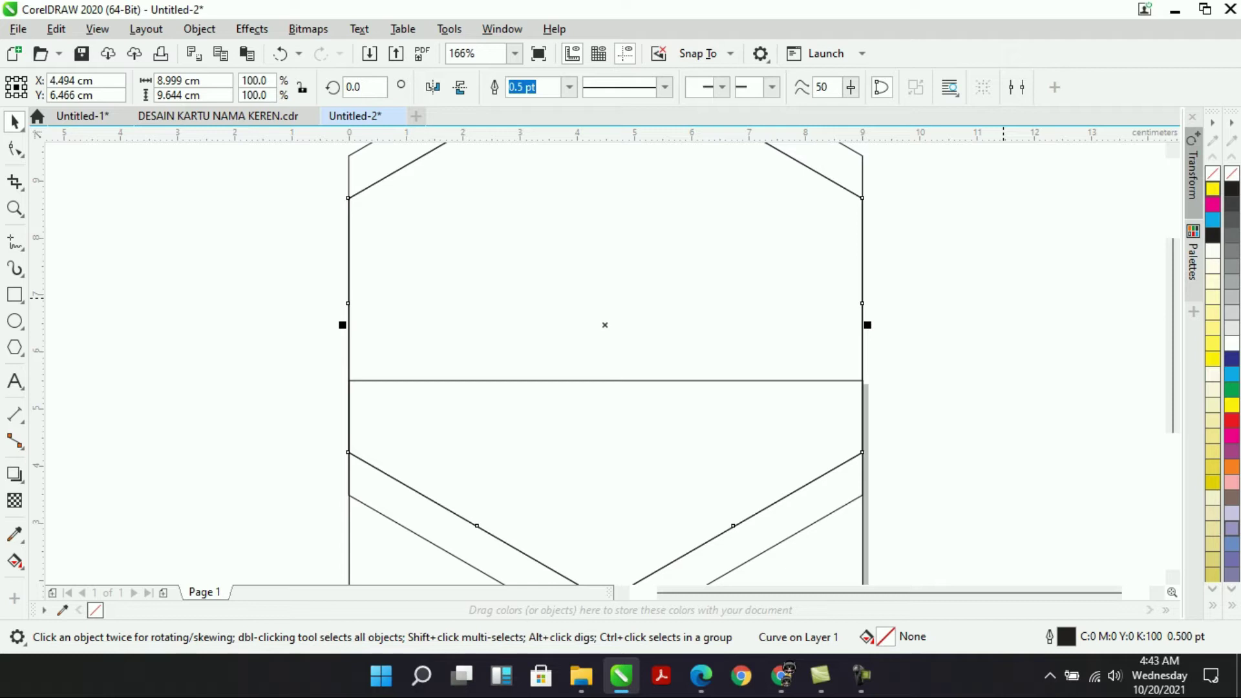
left_click(1003, 298)
left_click_drag(862, 165, 1043, 163)
key("ctrl+z")
left_click(411, 540)
left_click(411, 506)
left_click(411, 538)
left_click_drag(411, 506, 235, 479)
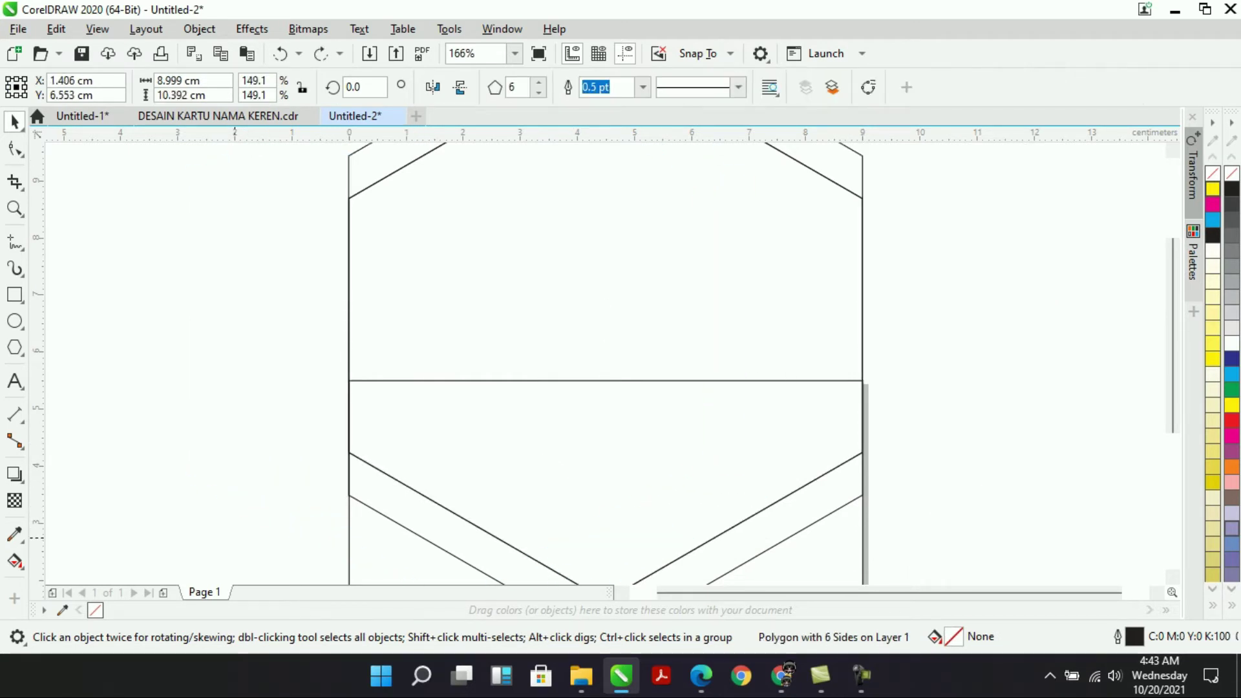
key("ctrl+z")
scroll(953, 428, "down", 3)
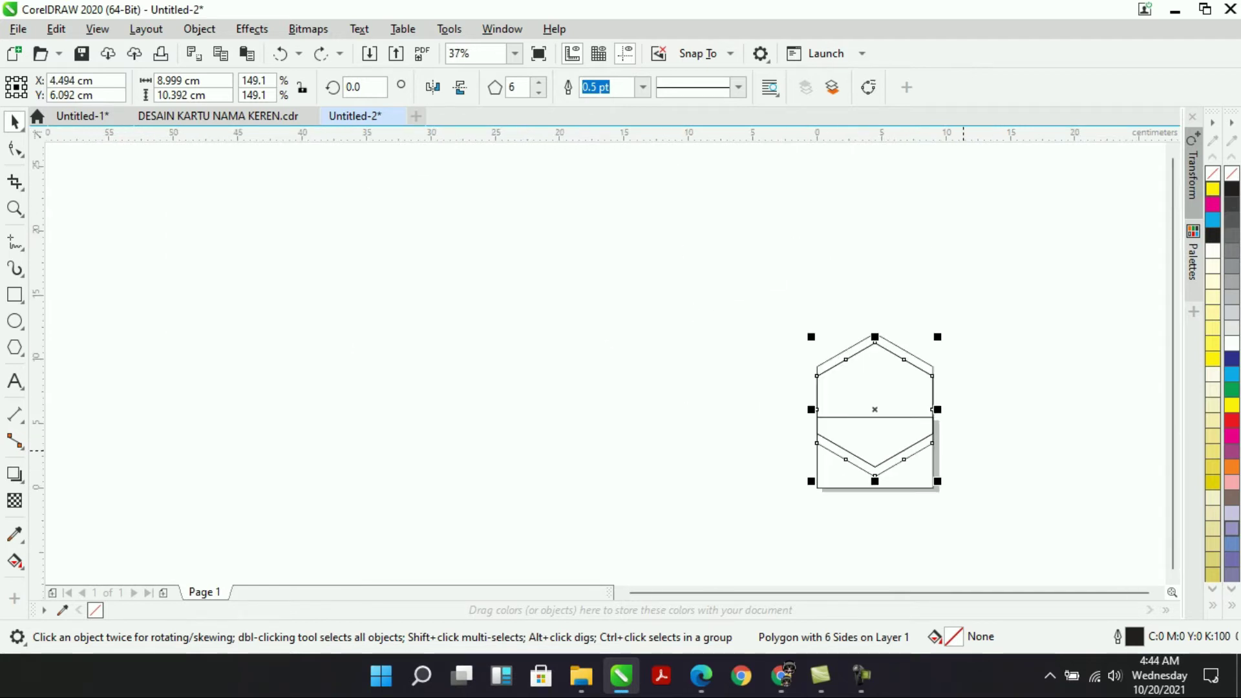
scroll(963, 449, "up", 3)
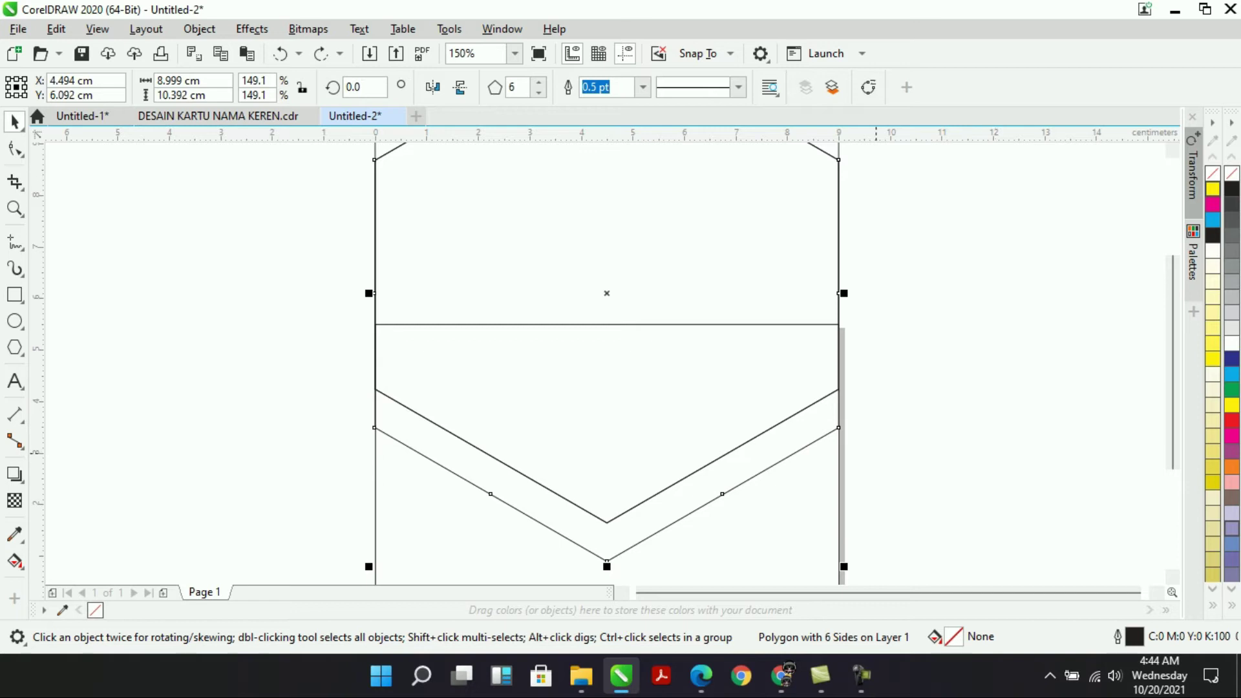
left_click_drag(796, 450, 887, 439)
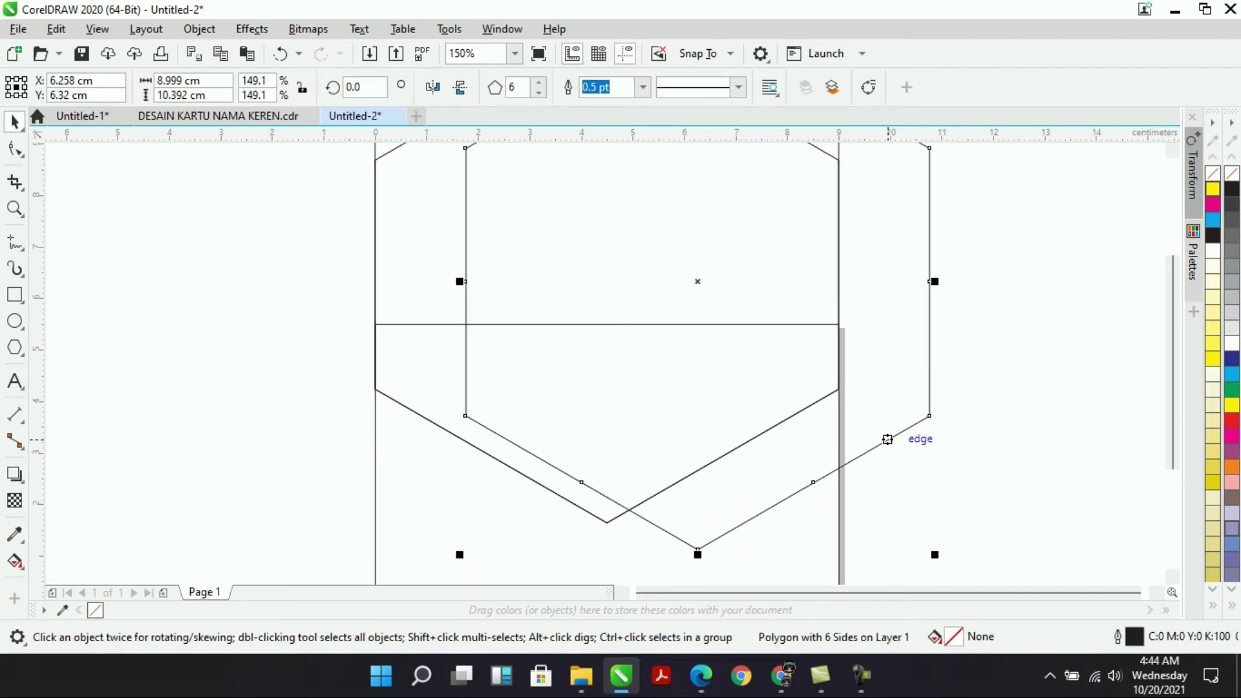
key("ctrl+z")
left_click(922, 444)
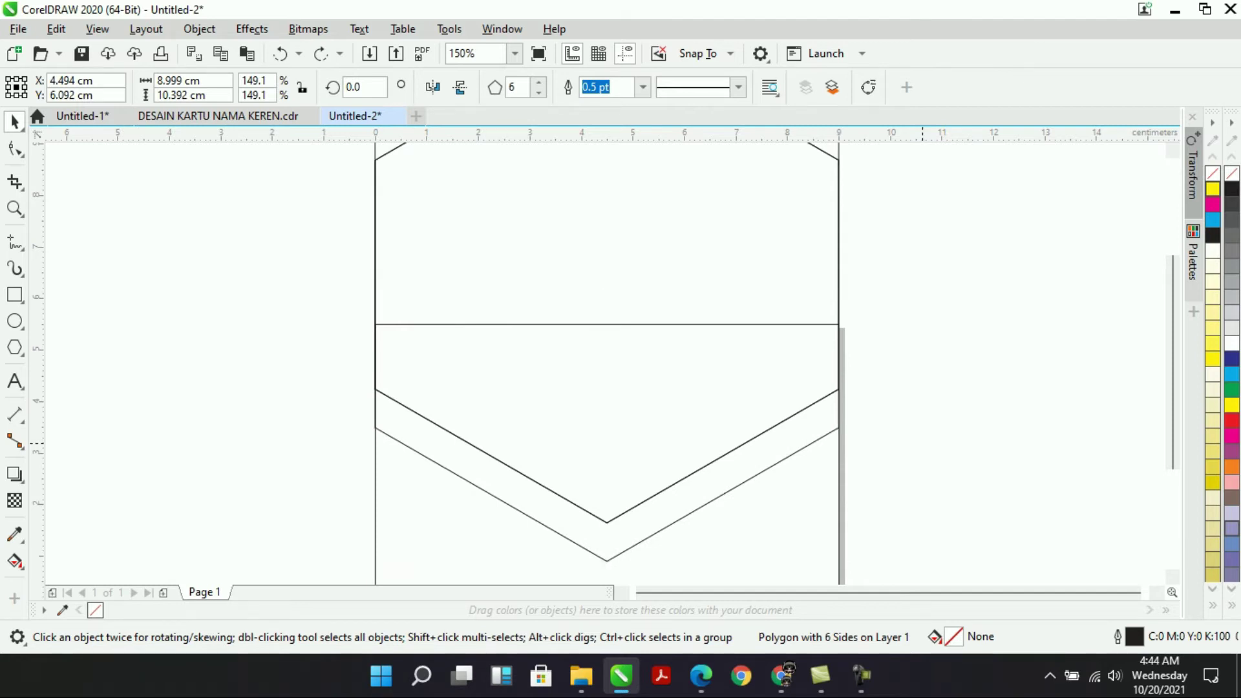
left_click(807, 446)
left_click_drag(769, 245, 892, 207)
key("ctrl+z")
left_click(819, 148)
left_click_drag(819, 149, 956, 142)
key("ctrl+z")
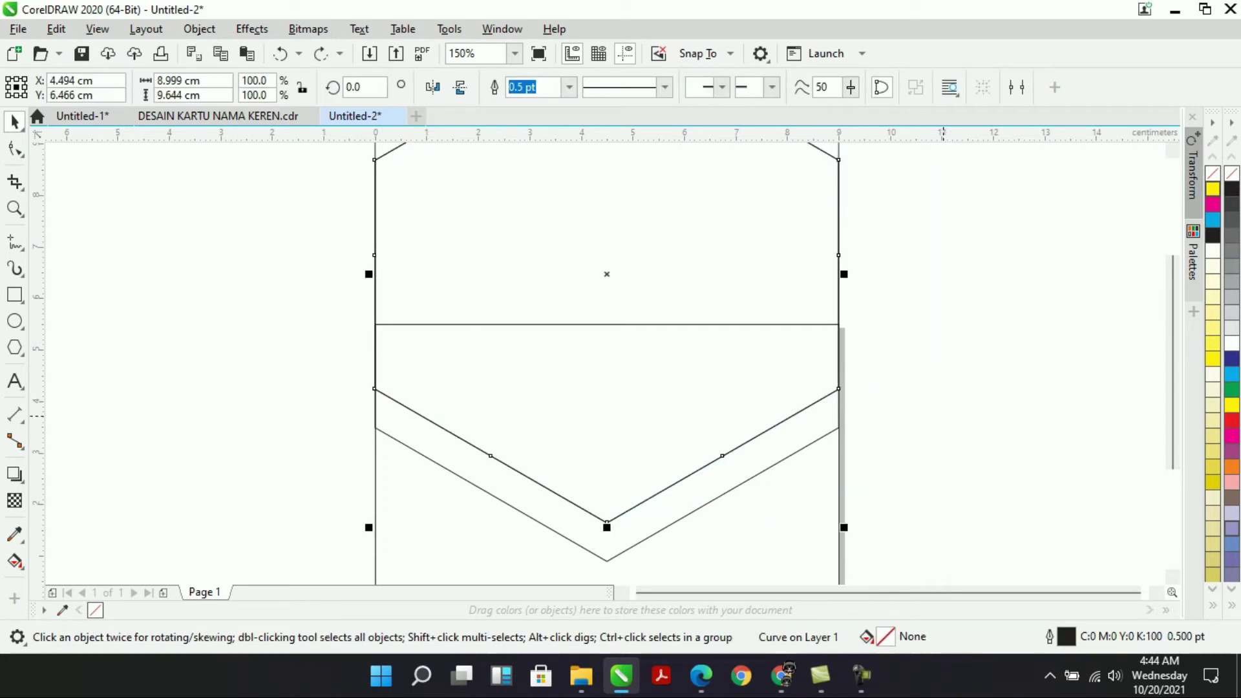
Delete the upper original six-sided polygon that extends above the intersected curve.
scroll(606, 362, "up", 2)
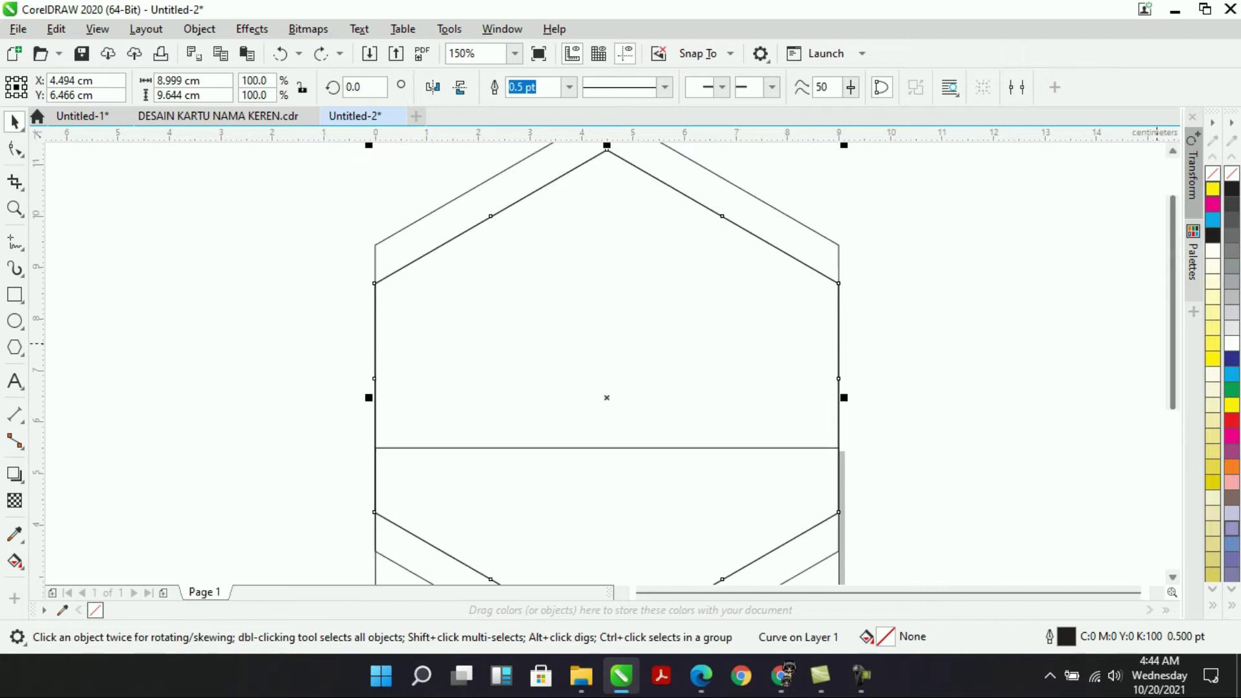
left_click(842, 221)
left_click(794, 233)
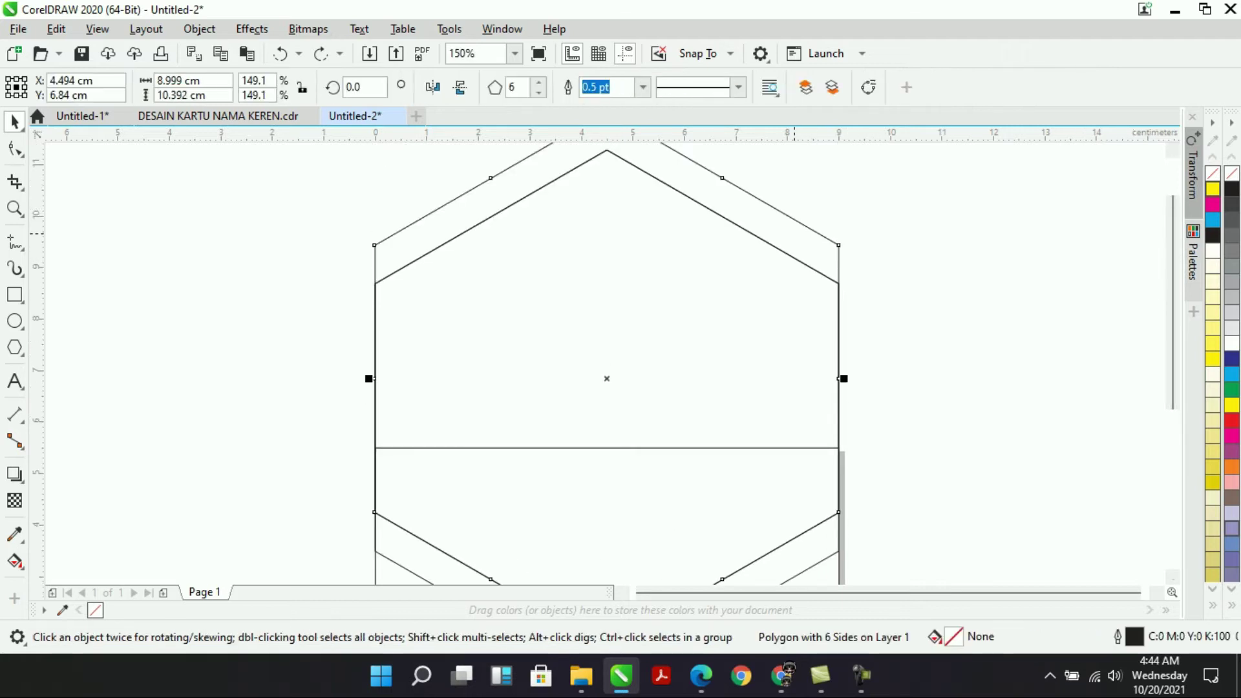
key("Delete")
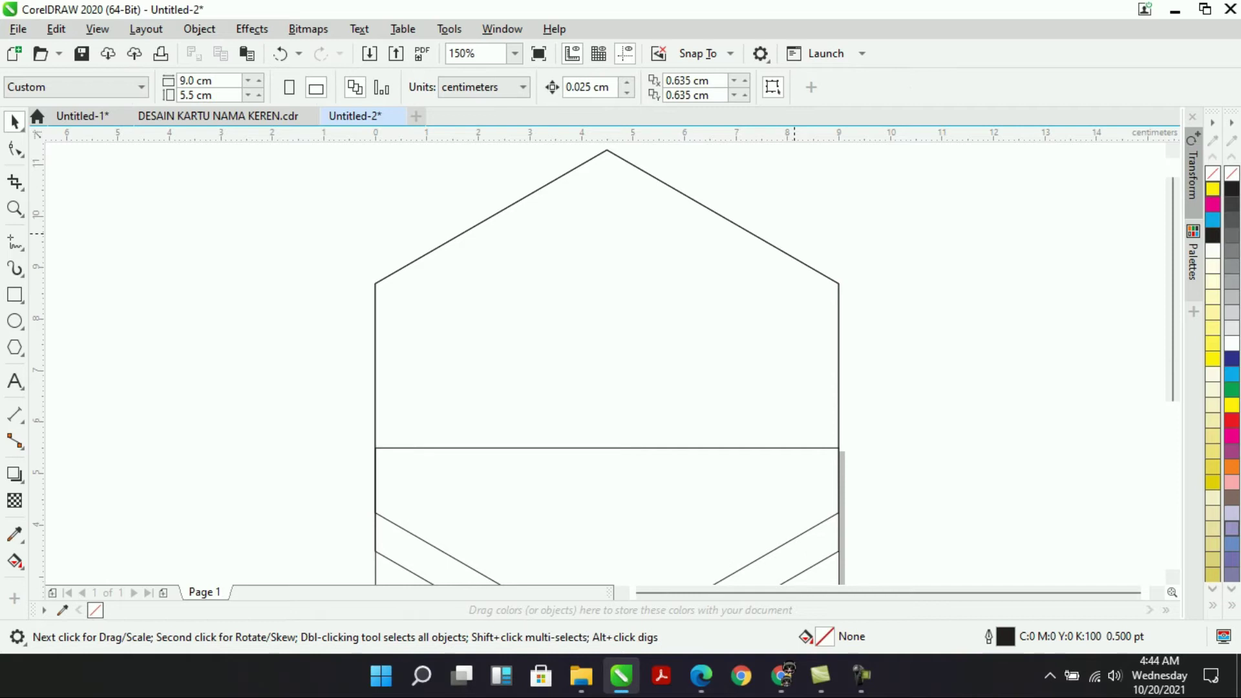
scroll(606, 362, "down", 1)
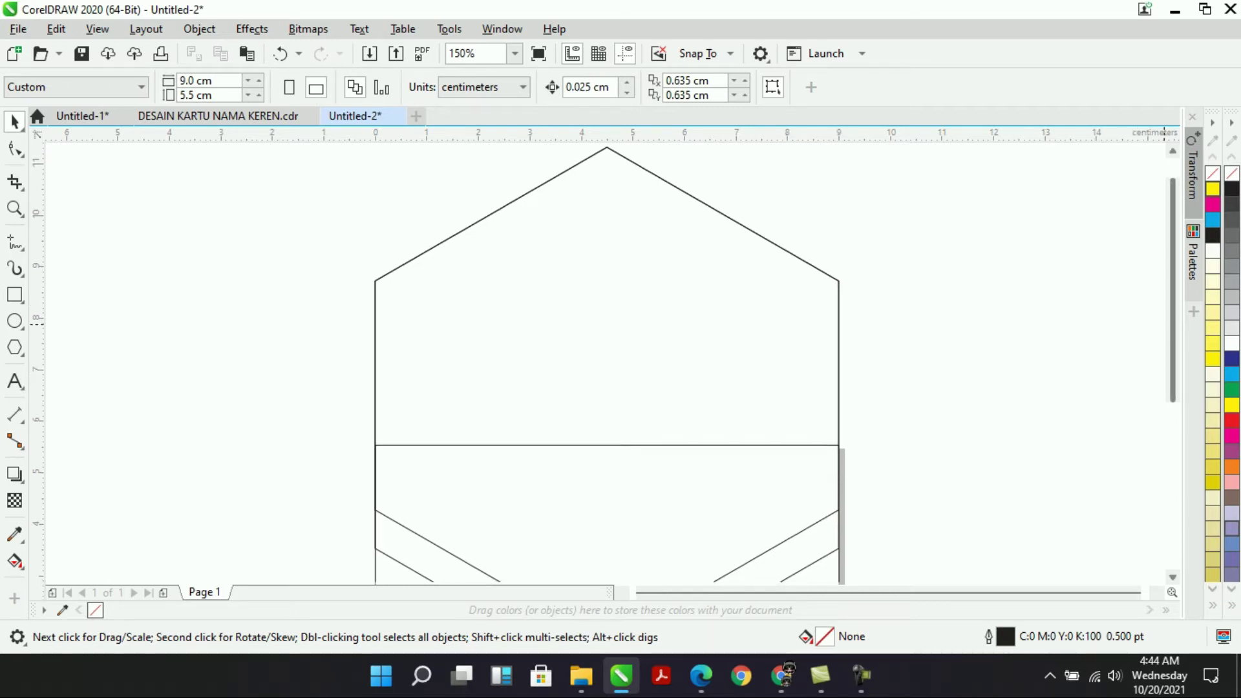
left_click(806, 533)
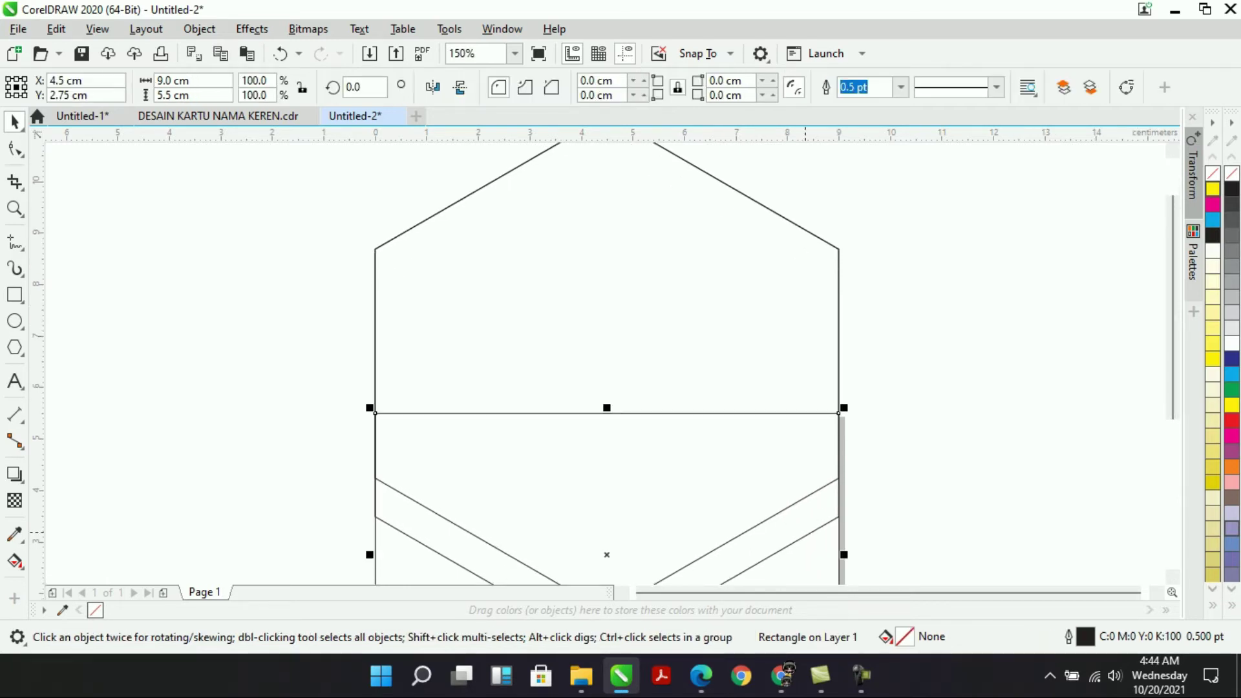
left_click(807, 524)
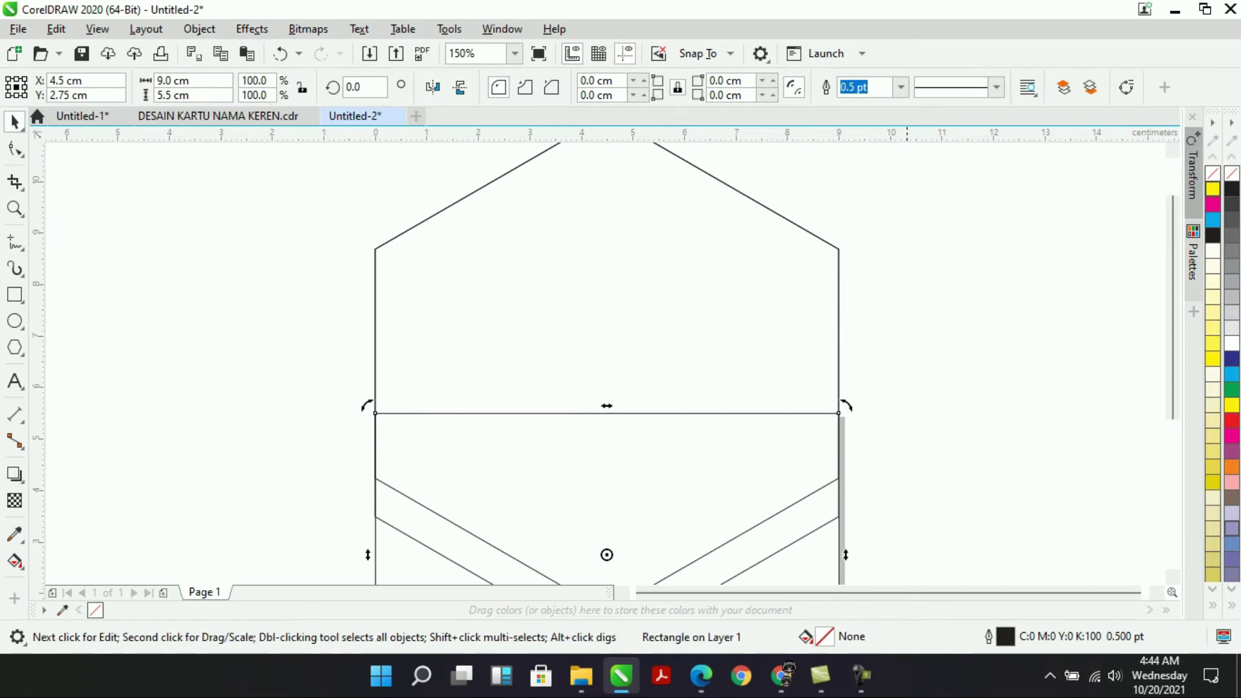
left_click(827, 516)
left_click_drag(827, 516, 933, 458)
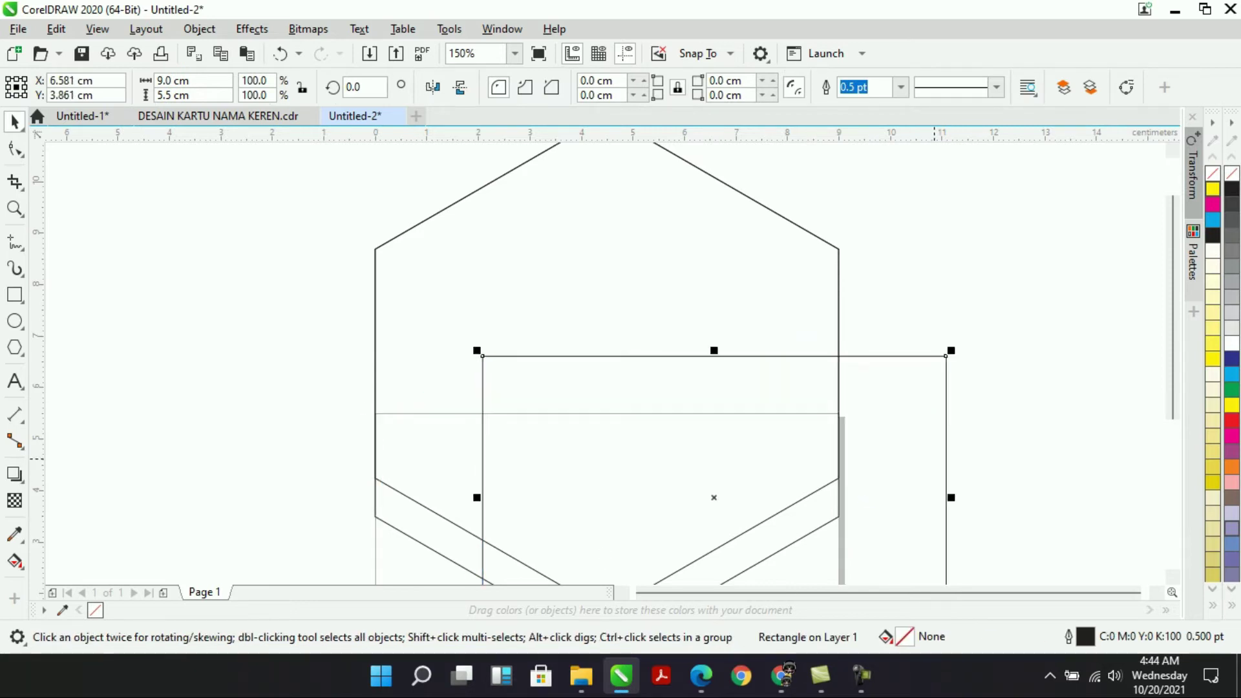
key("Delete")
scroll(608, 362, "down", 2)
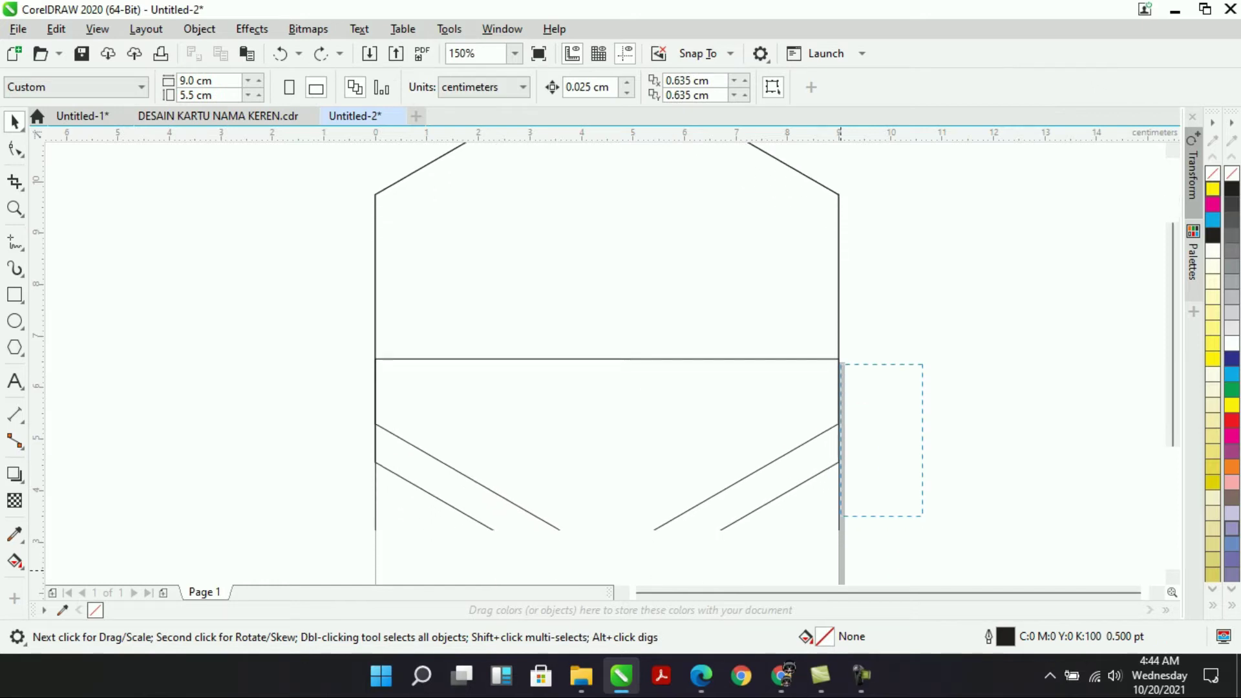
scroll(608, 362, "down", 2)
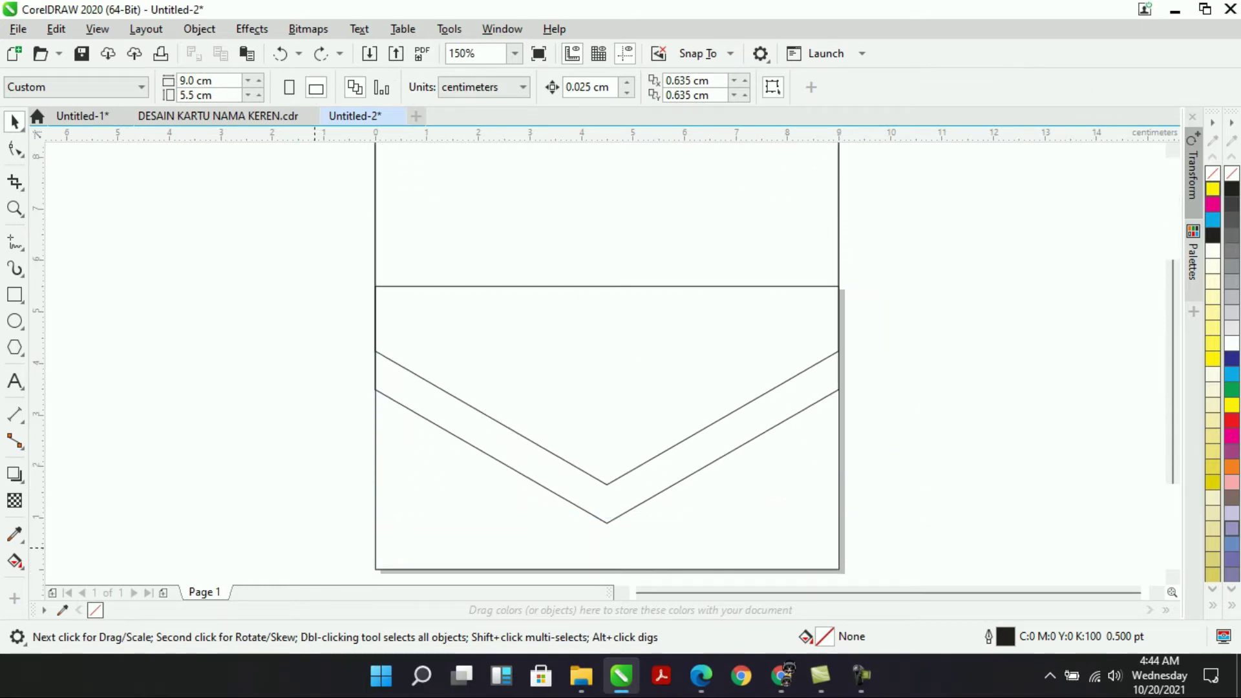
left_click_drag(470, 219, 810, 221)
left_click(583, 388)
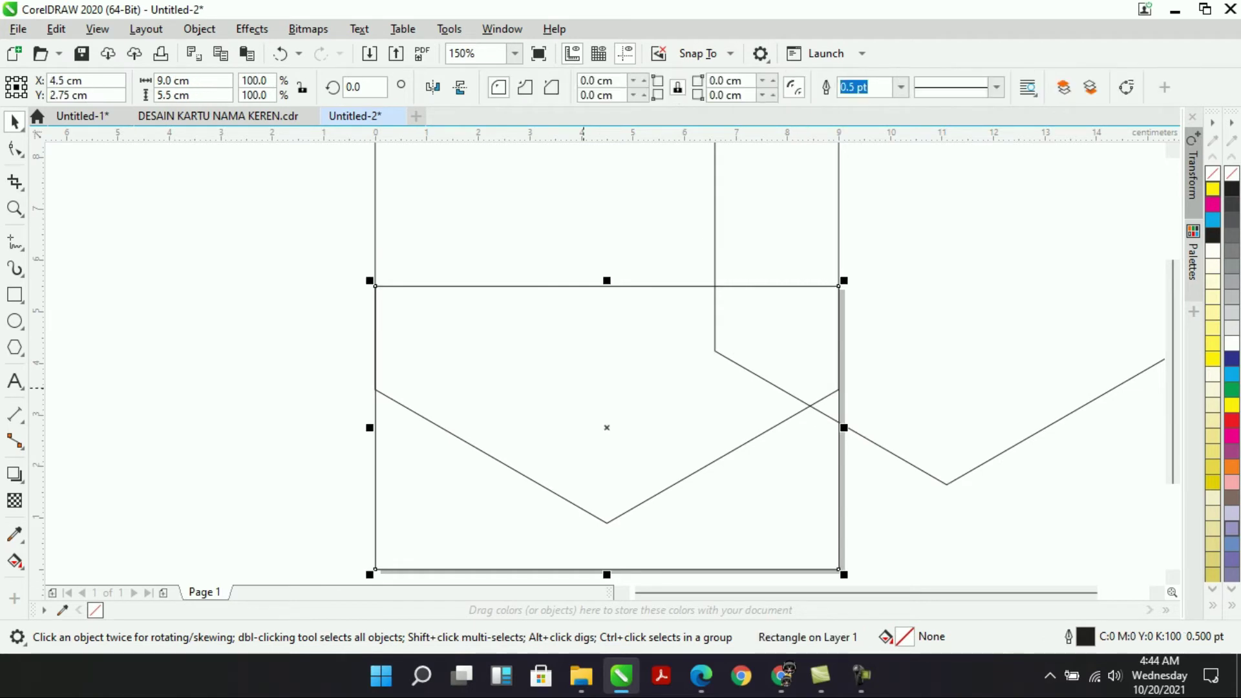
left_click(524, 242)
key("ctrl+z")
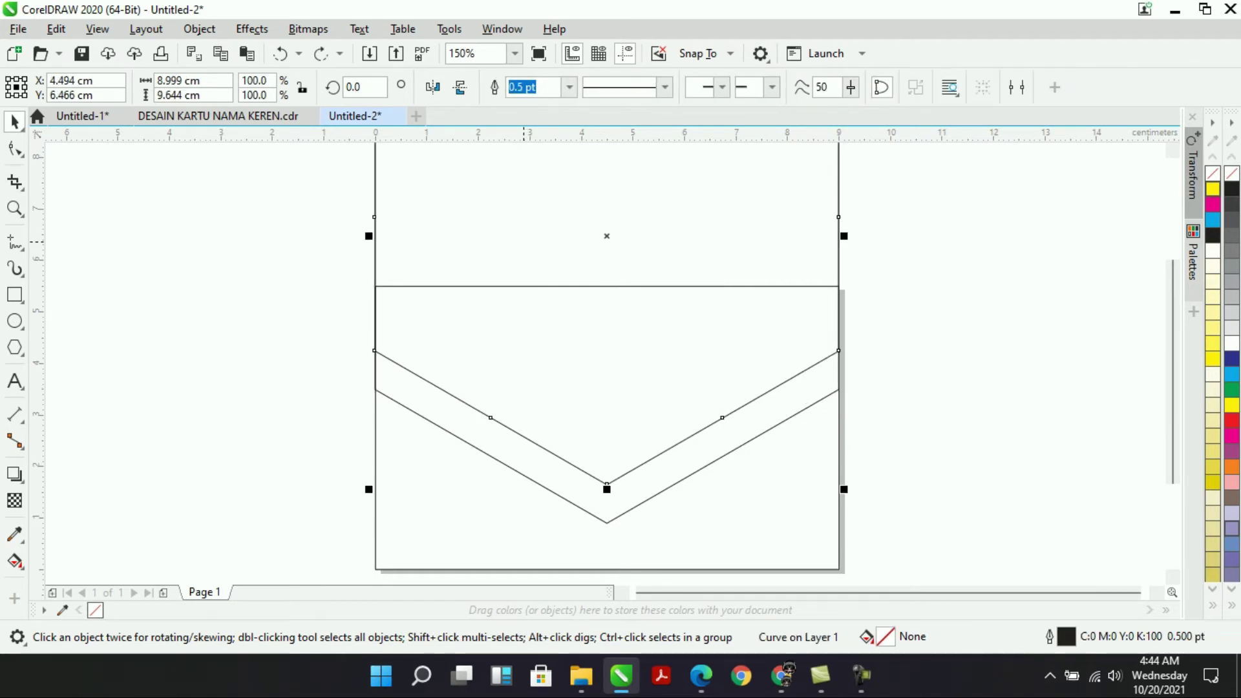
left_click(1058, 320)
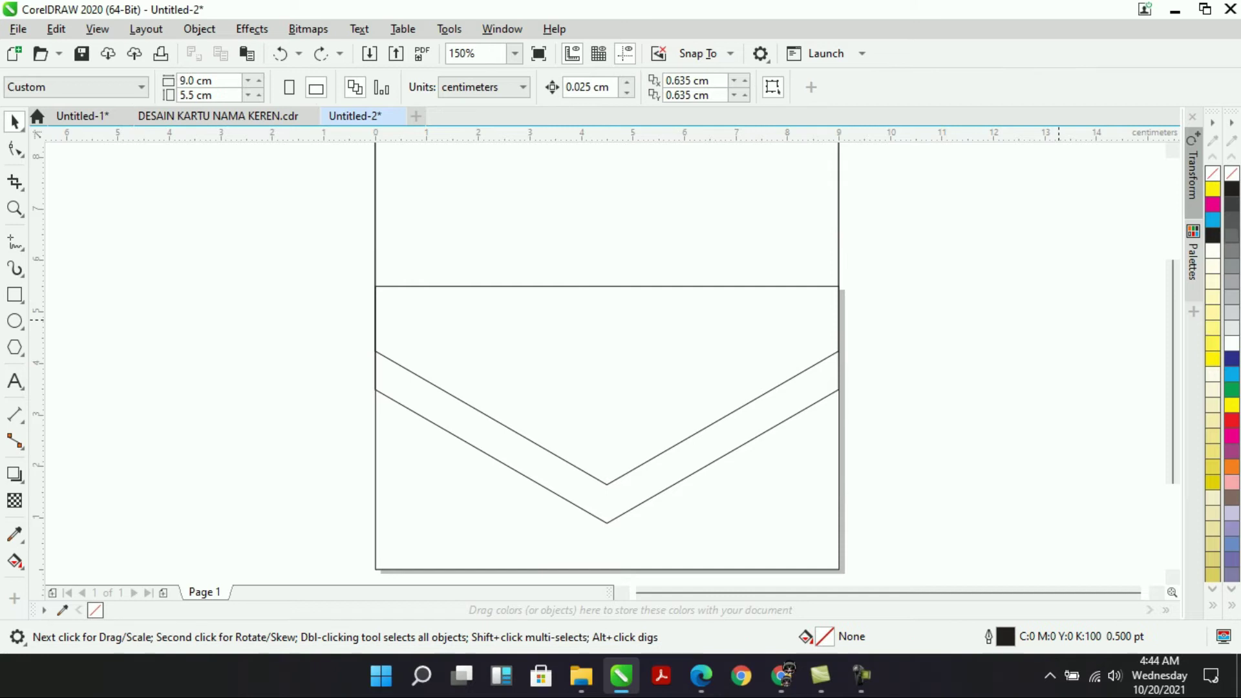
Fill the intersected hexagonal curve with 60% black grey.
left_click(1232, 220)
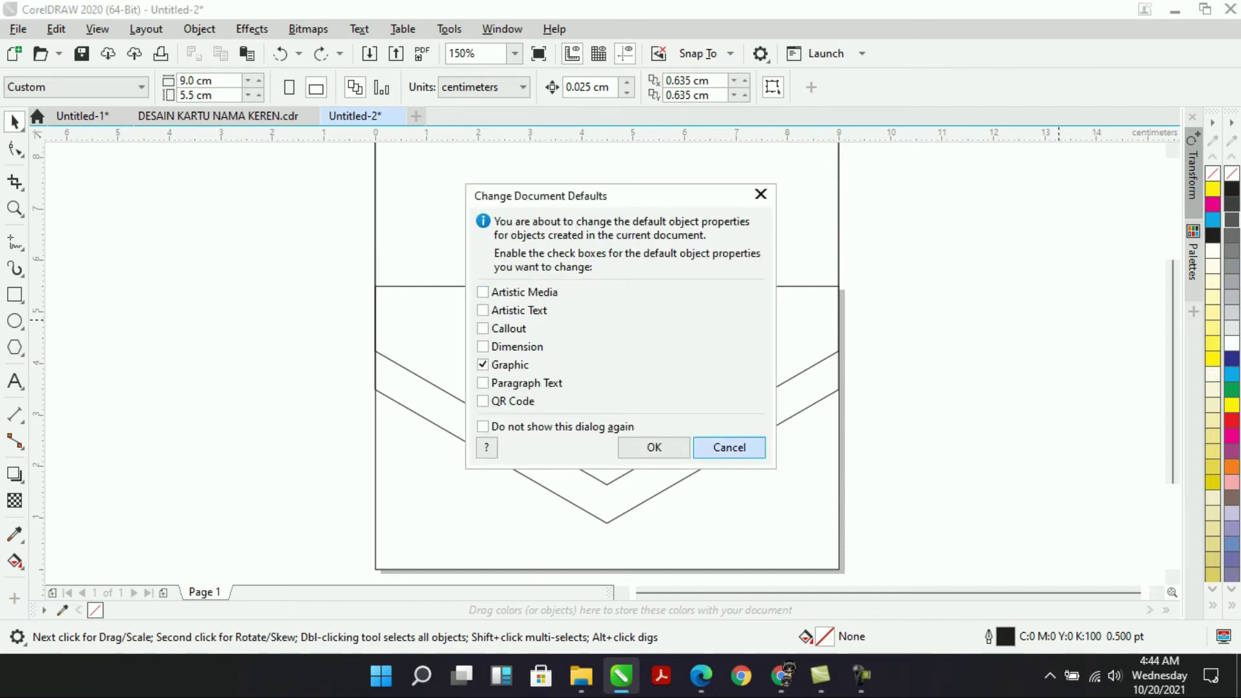
left_click(729, 447)
left_click(703, 269)
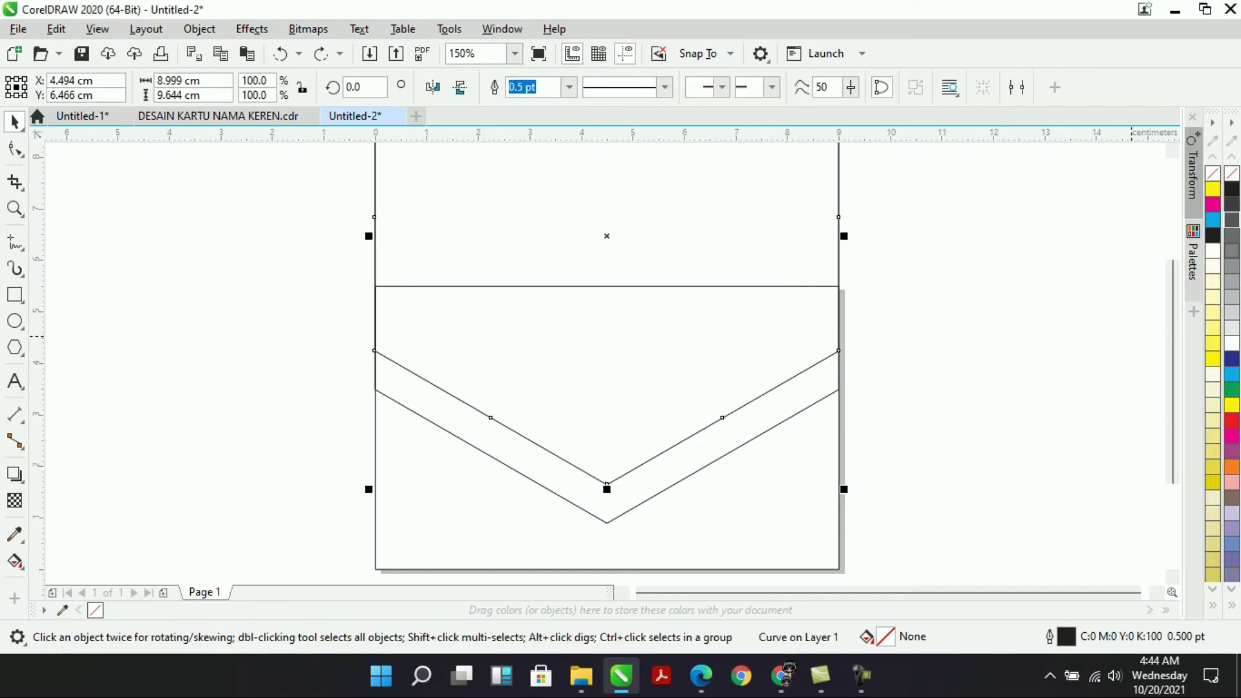
left_click(1232, 251)
Fill the lower six-sided polygon behind the grey shape with red (C:0 M:100 Y:100 K:0).
left_click(782, 481)
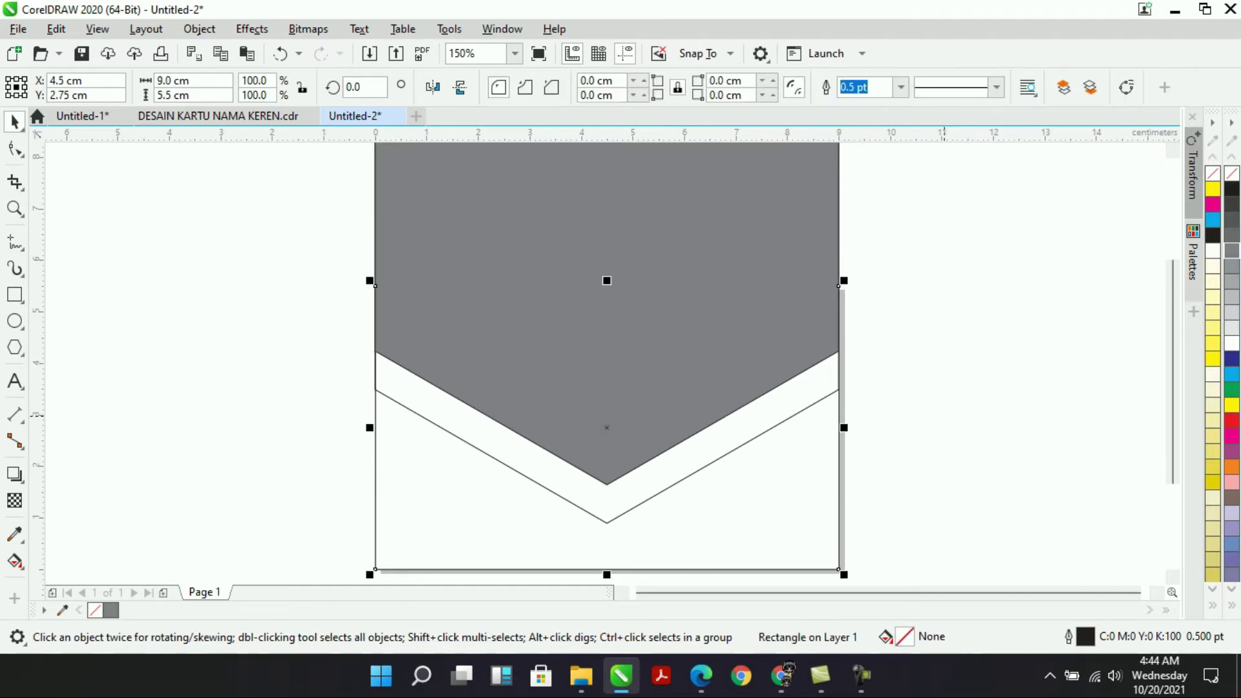
left_click(817, 383)
left_click(821, 377)
key("Escape")
left_click(838, 382)
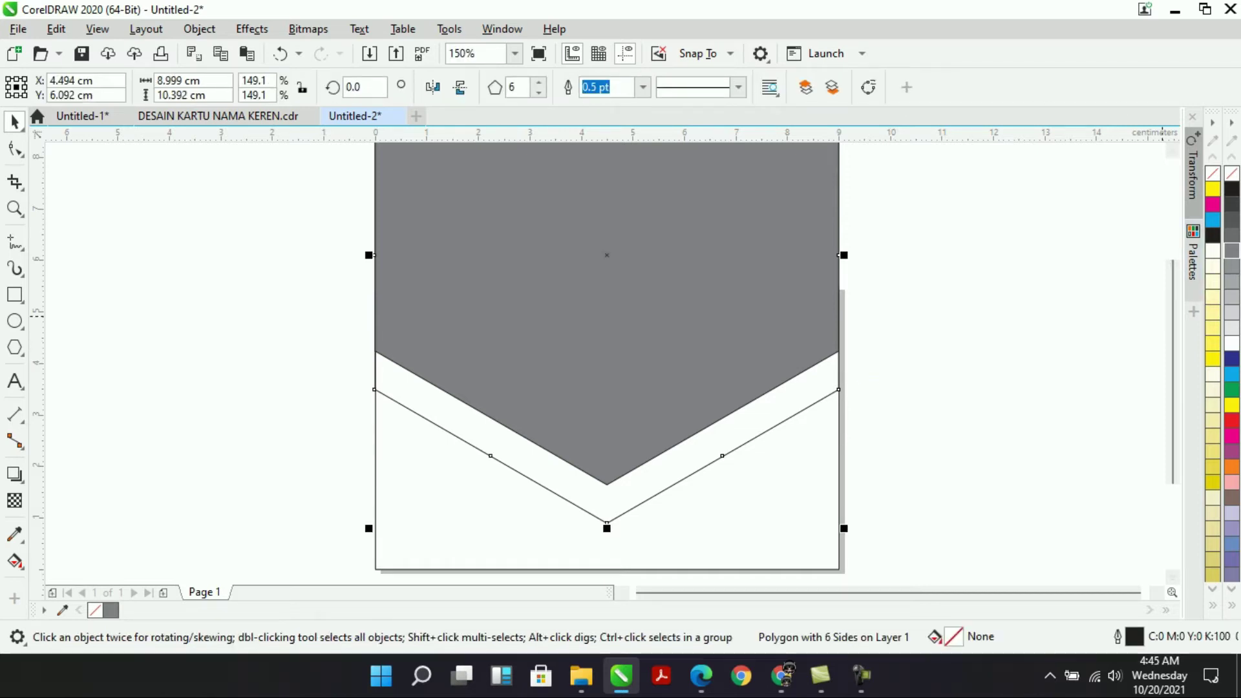
left_click(1231, 420)
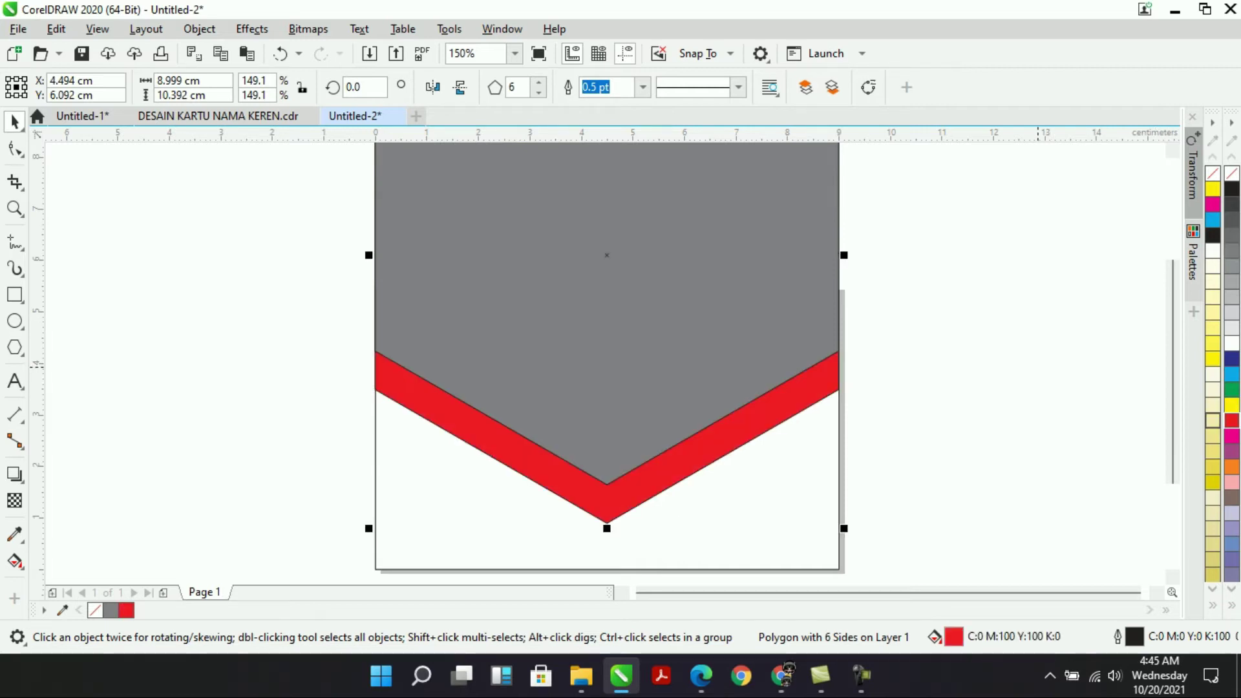
key("Escape")
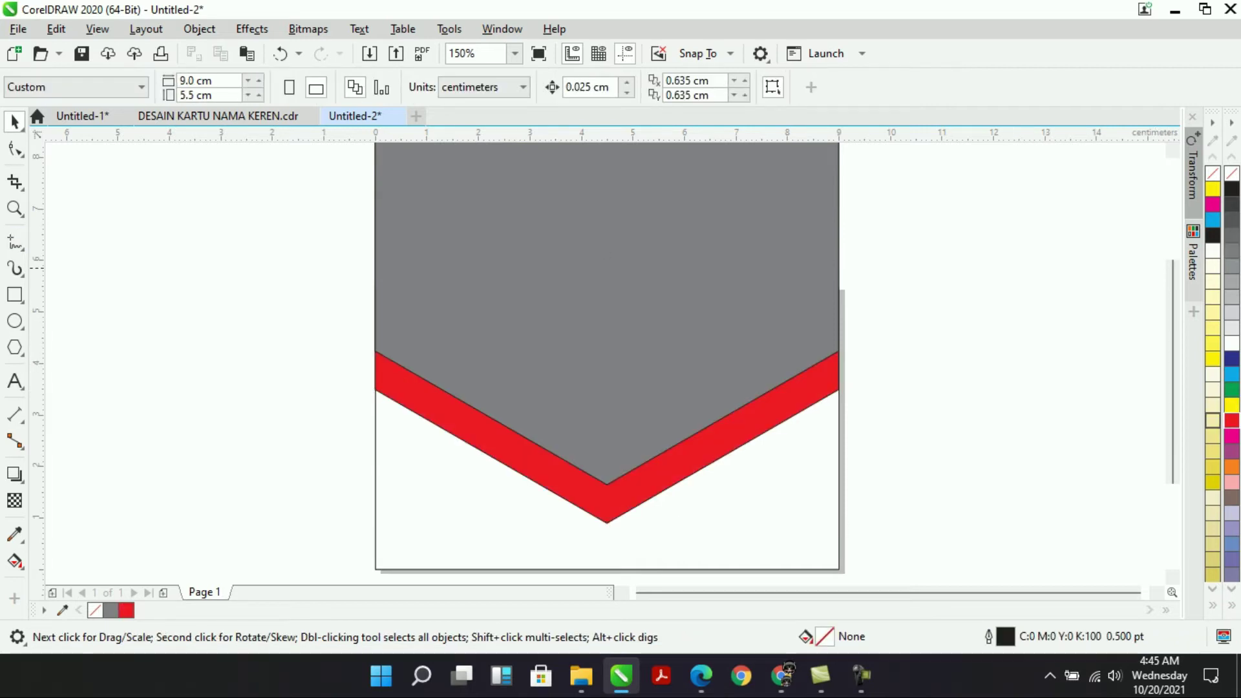
scroll(277, 278, "down", 1)
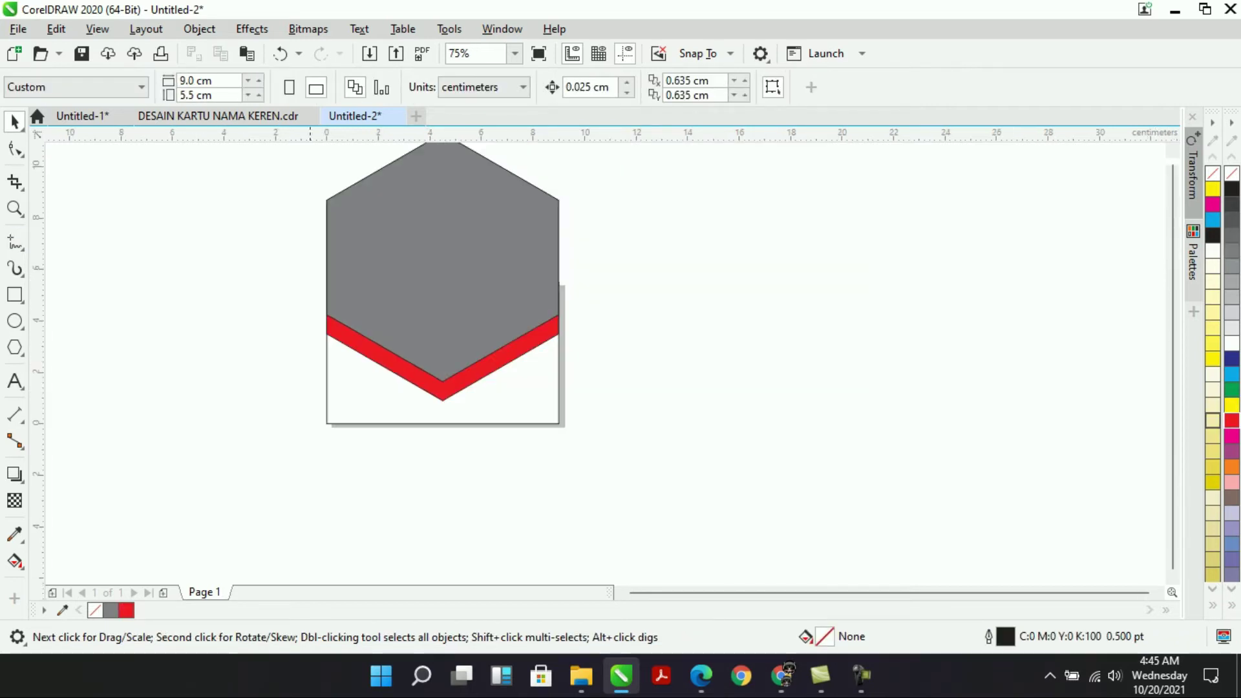
scroll(418, 173, "down", 2)
scroll(409, 192, "up", 2)
left_click_drag(293, 353, 739, 268)
left_click_drag(475, 334, 748, 155)
left_click_drag(748, 136, 748, 143)
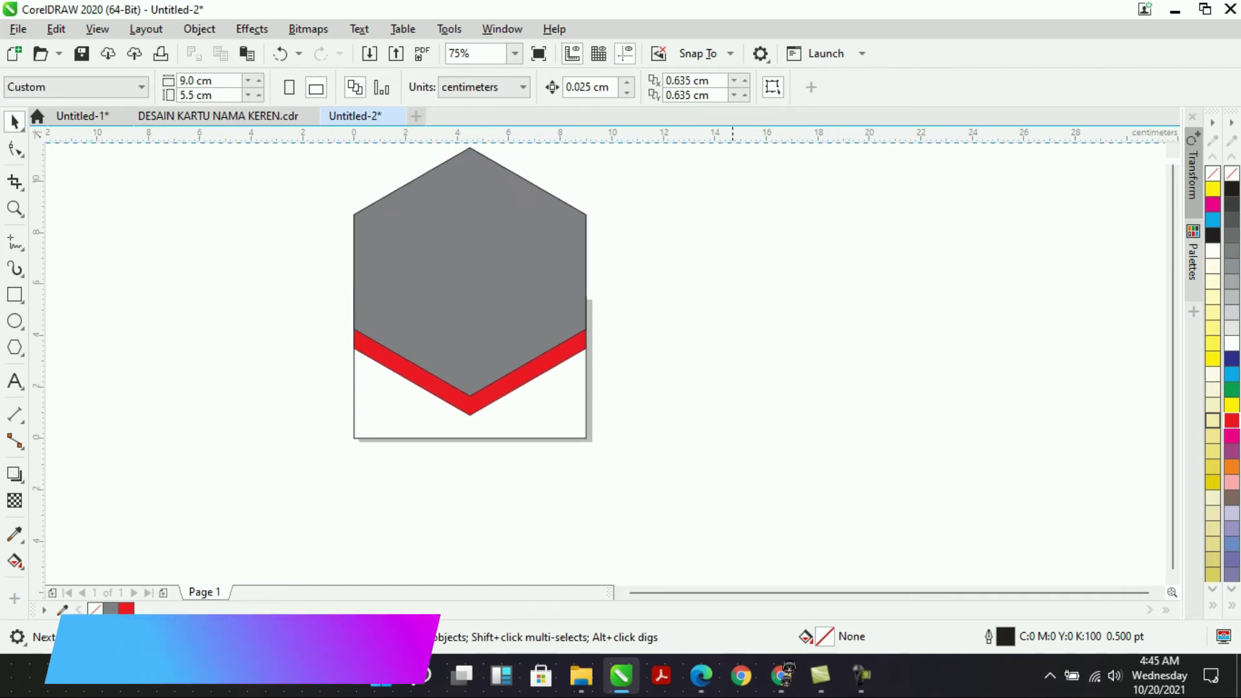
Move the grey and red hexagons together off the card onto the empty area to its right.
left_click(519, 232)
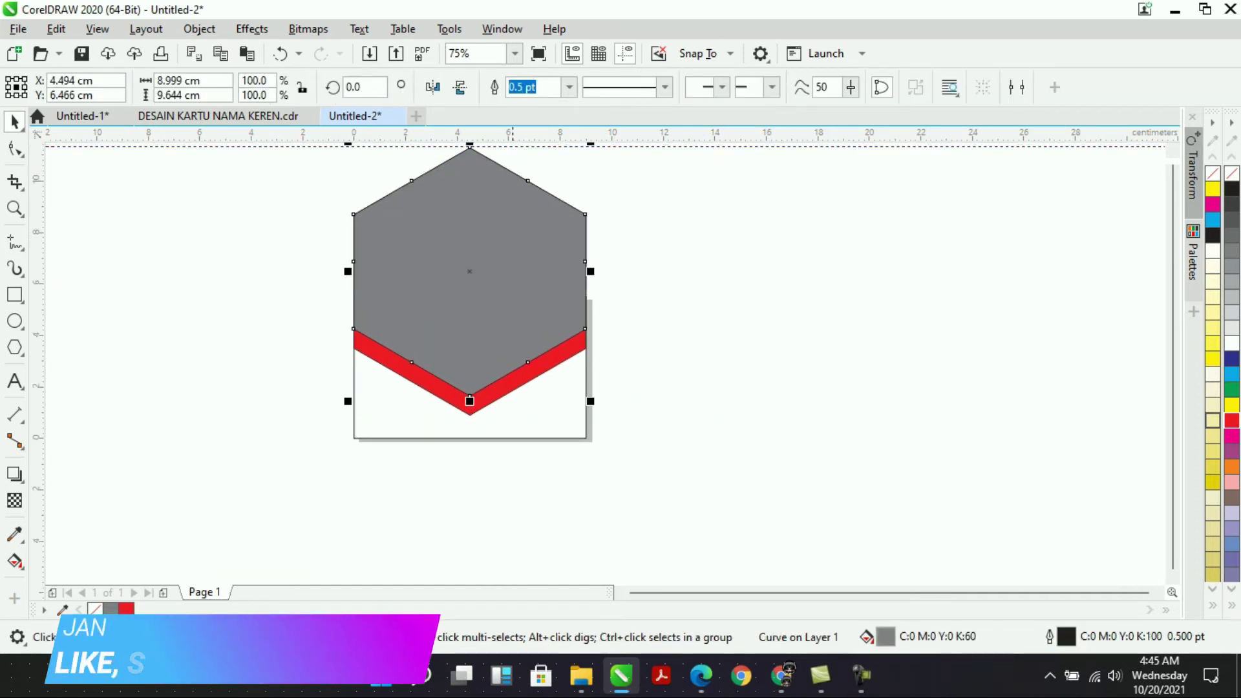
left_click_drag(519, 231, 744, 231)
key("ctrl+z")
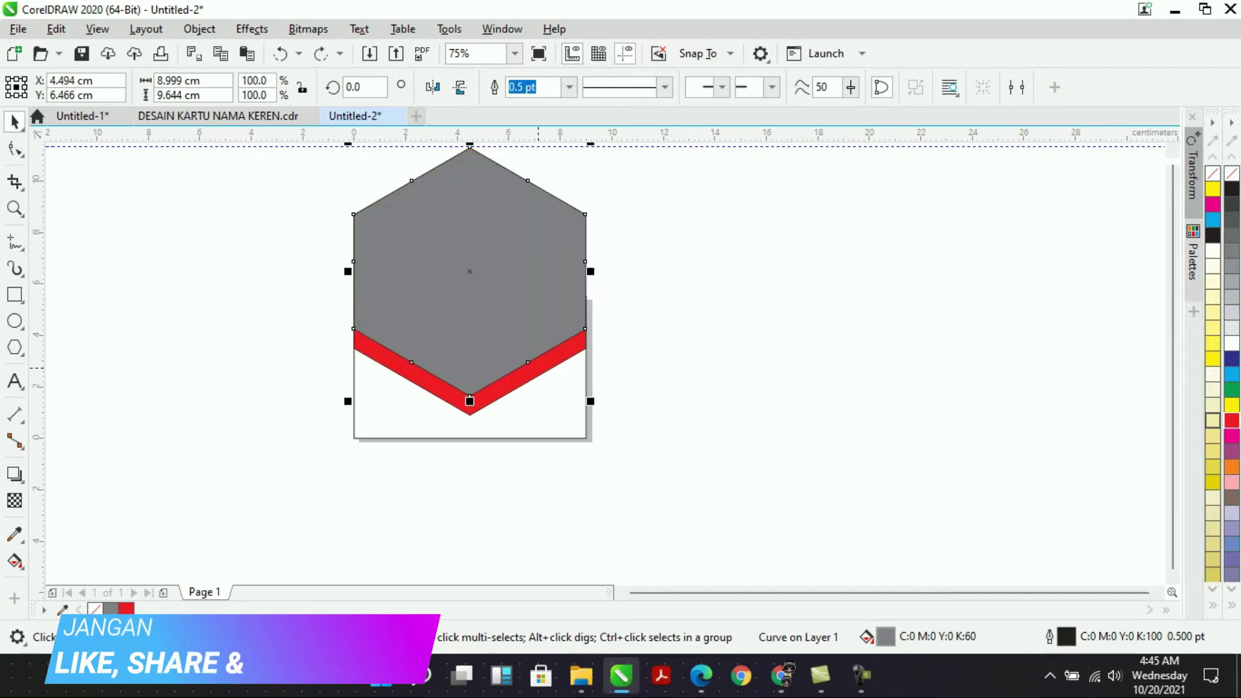
left_click(540, 363, "shift")
left_click_drag(507, 341, 873, 313)
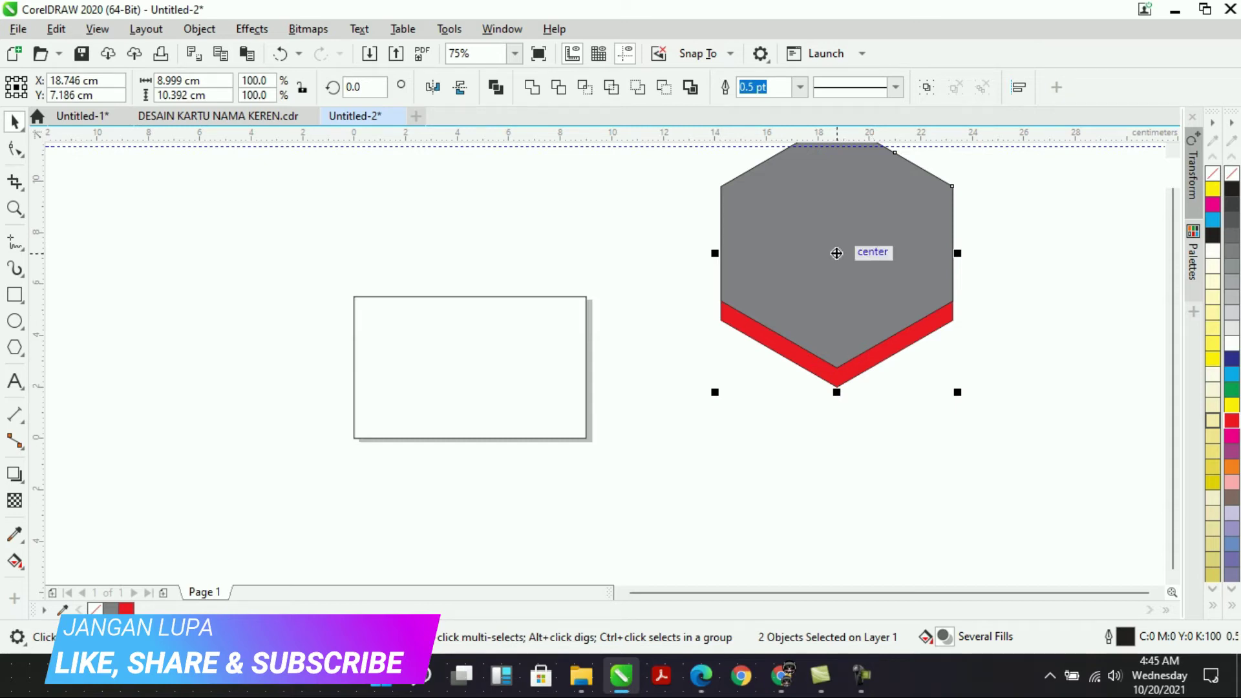
PowerClip the grey and red hexagons inside the card rectangle and open the clipped contents for editing.
left_click_drag(837, 253, 470, 366)
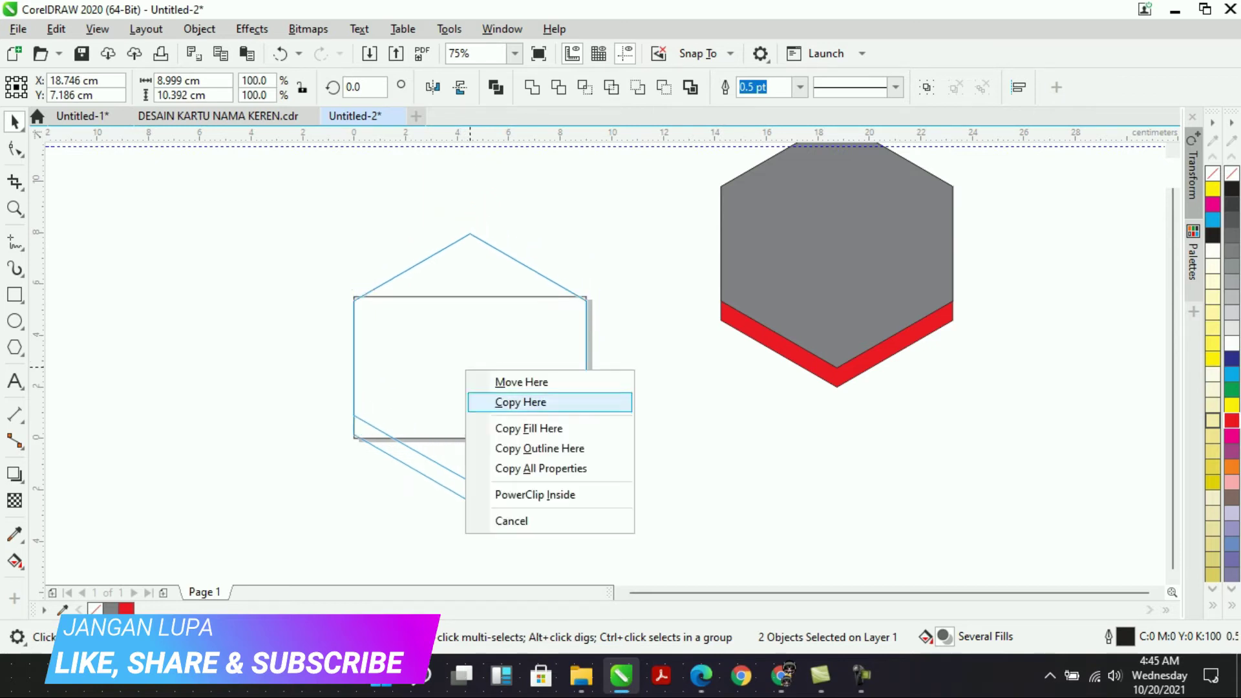
left_click(520, 495)
double_click(517, 389)
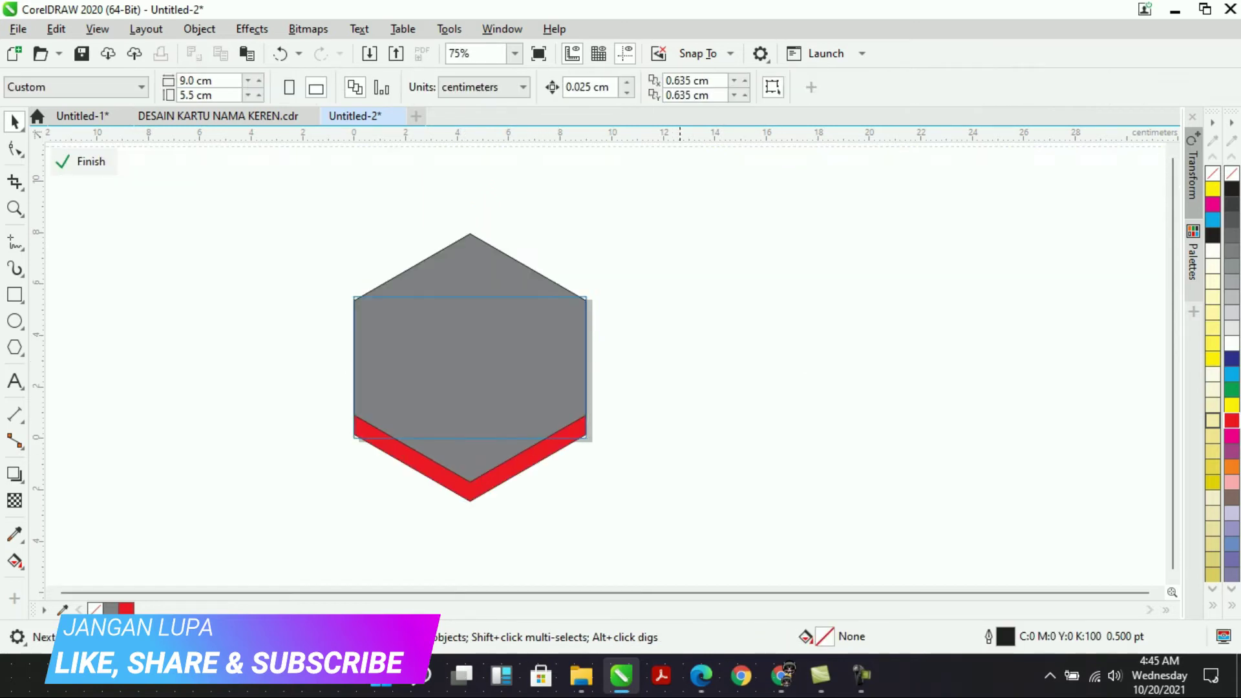
Move both clipped hexagons straight up together until their center is at about Y 6.3 cm.
left_click_drag(644, 469, 257, 526)
left_click_drag(451, 391, 497, 322)
left_click(769, 344)
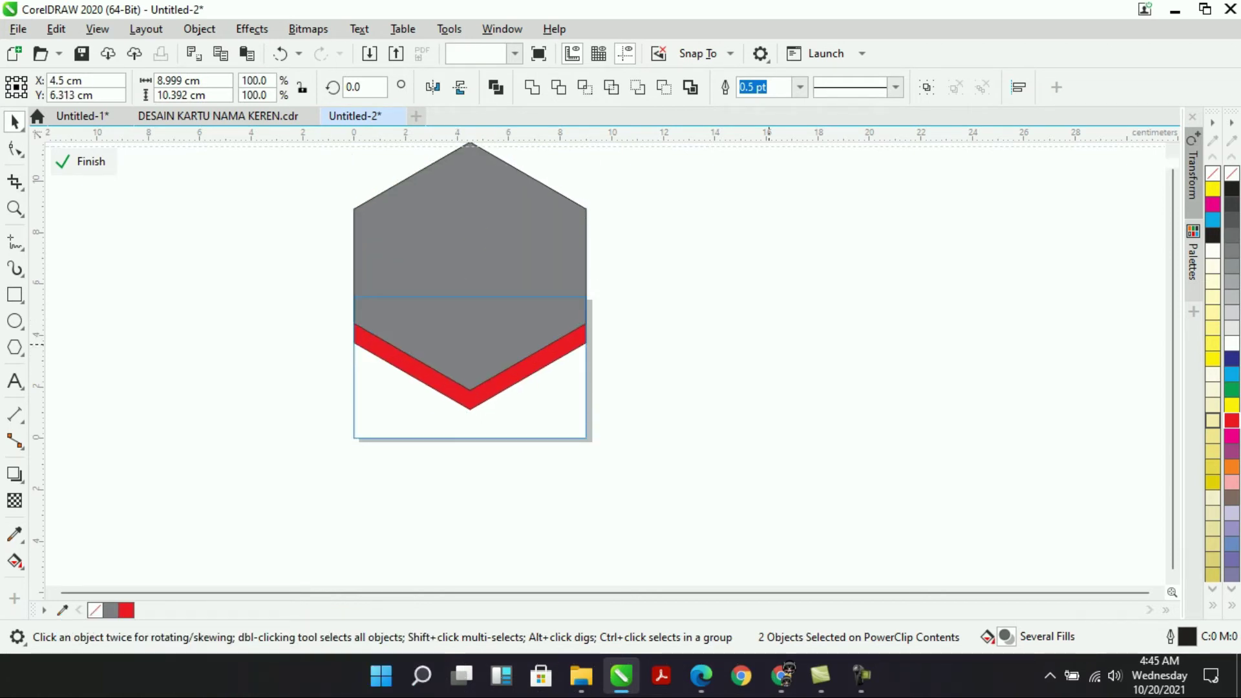
Fill the front grey hexagon with PANTONE Process Black C.
left_click(536, 284)
left_click(1213, 235)
left_click(915, 261)
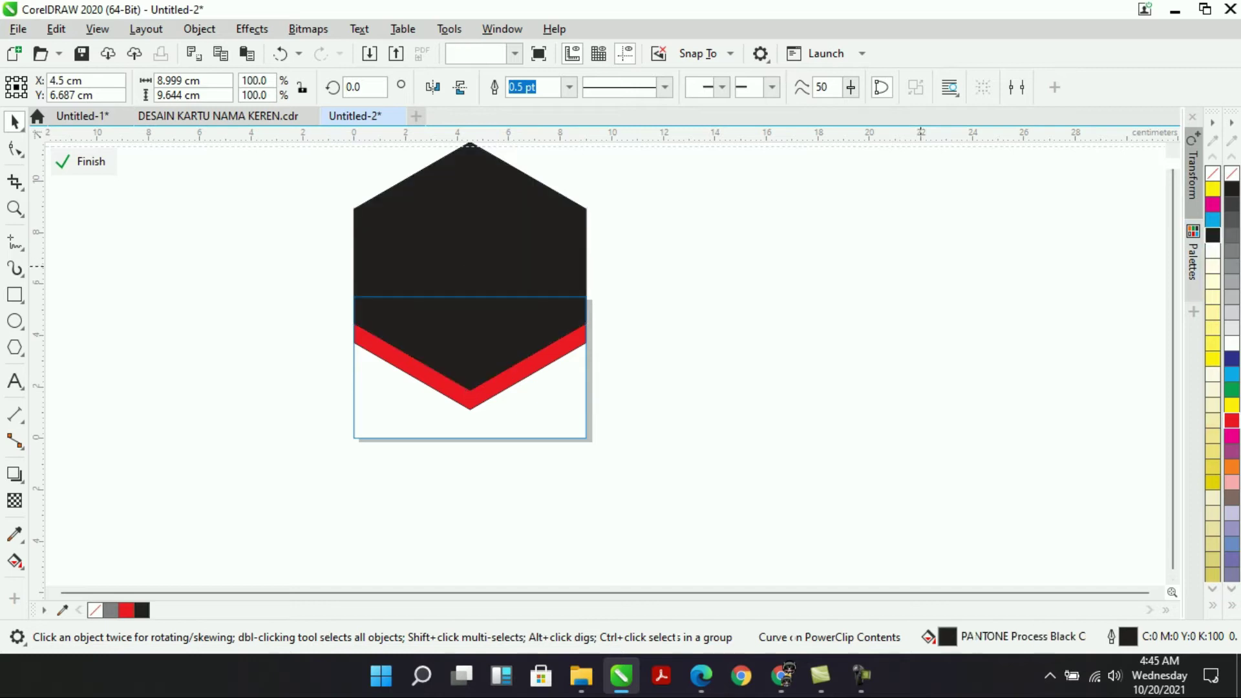
Remove the outlines from both the black and the red hexagon.
key("ctrl+a")
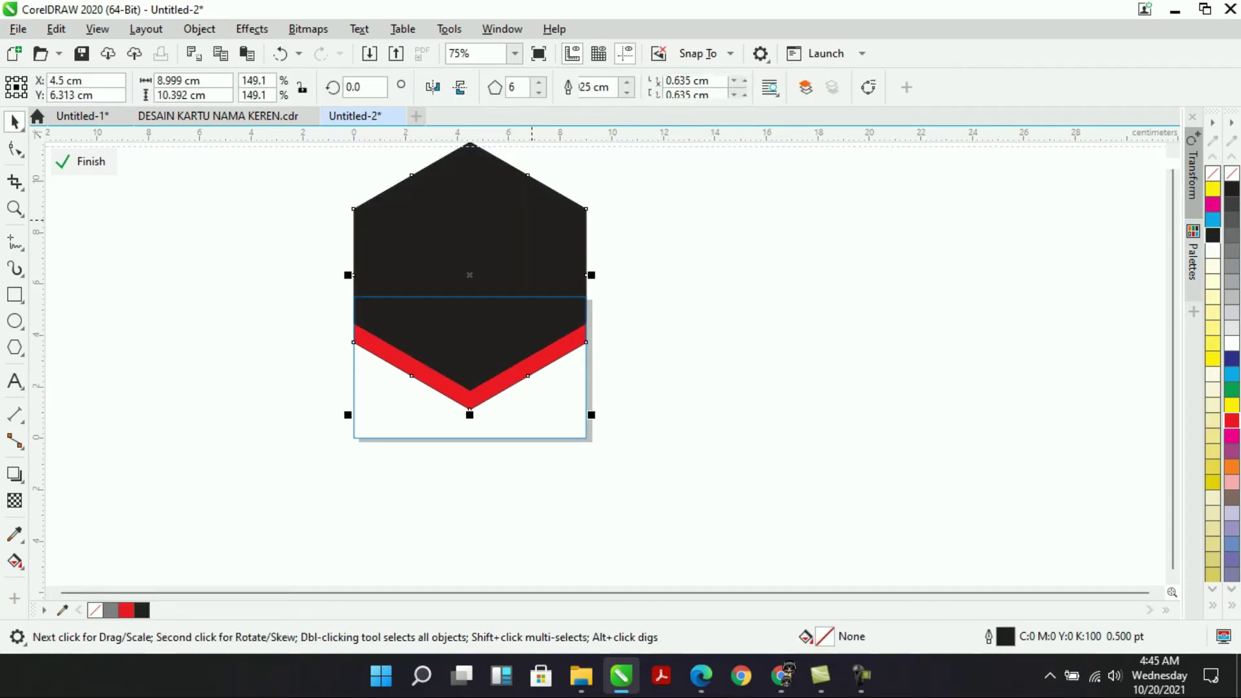
left_click(1072, 226)
key("ctrl+a")
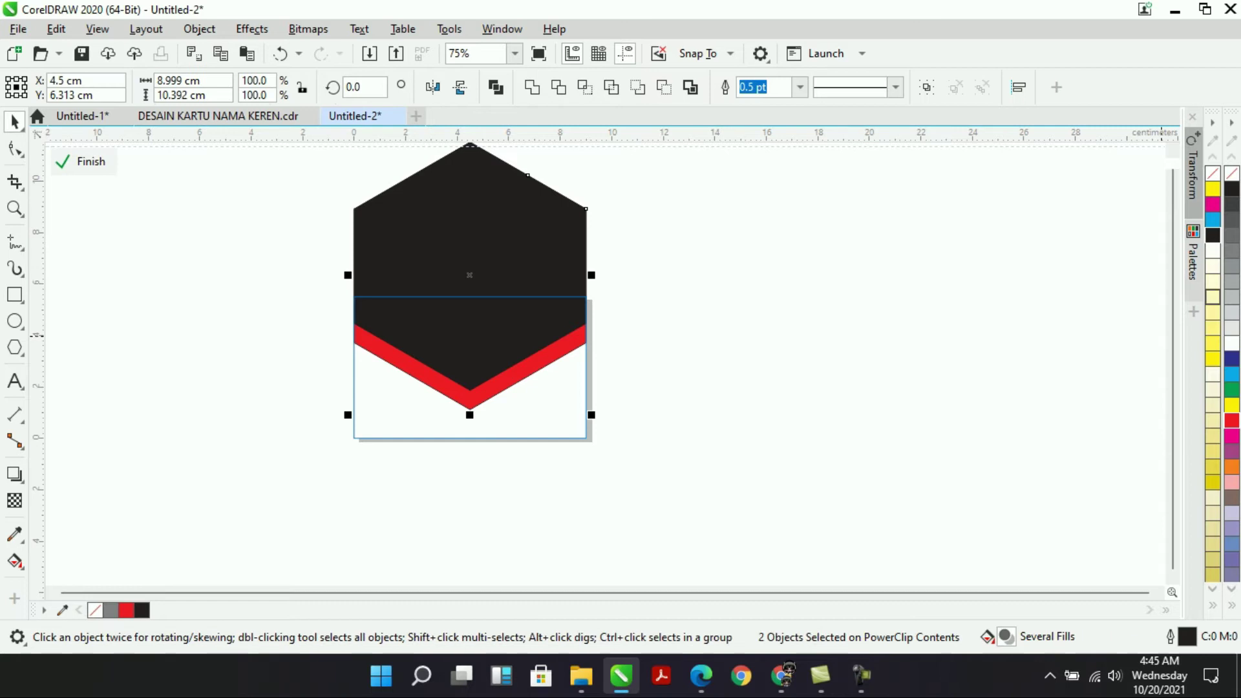
right_click(1212, 174)
left_click(1047, 223)
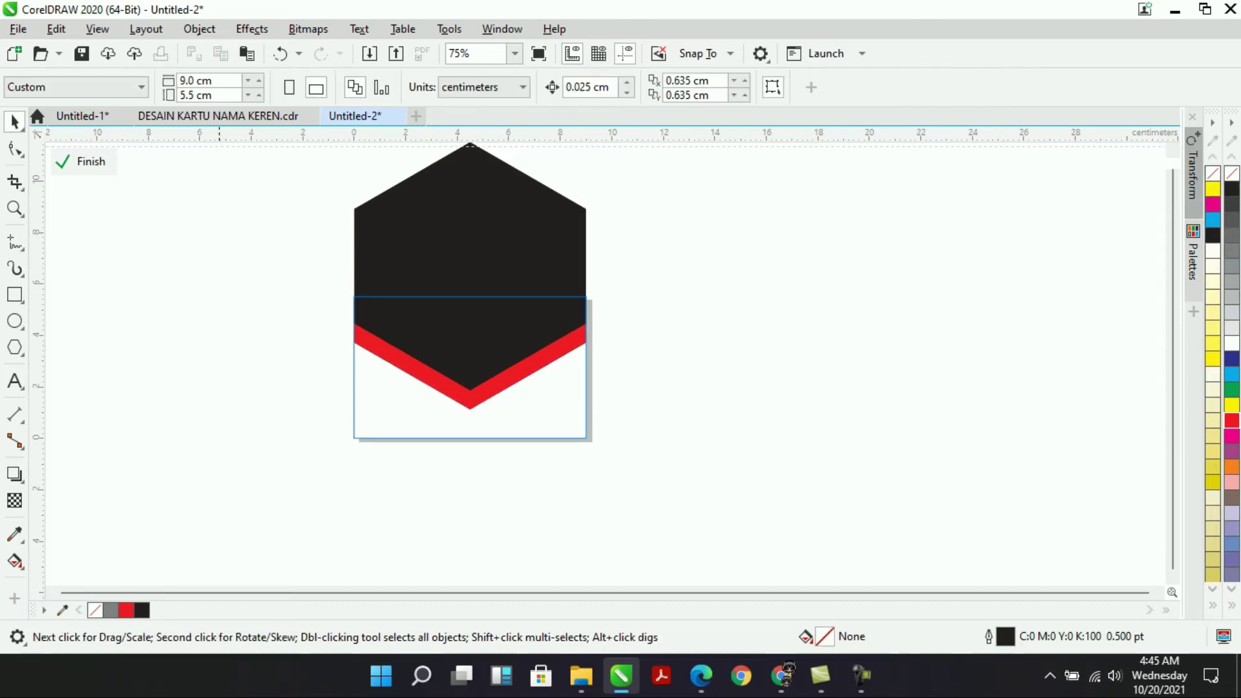
Draw a rectangle about 6.2 x 15.5 cm covering the hexagons' right half, with its left edge through the black hexagon's lower tip.
left_click(14, 294)
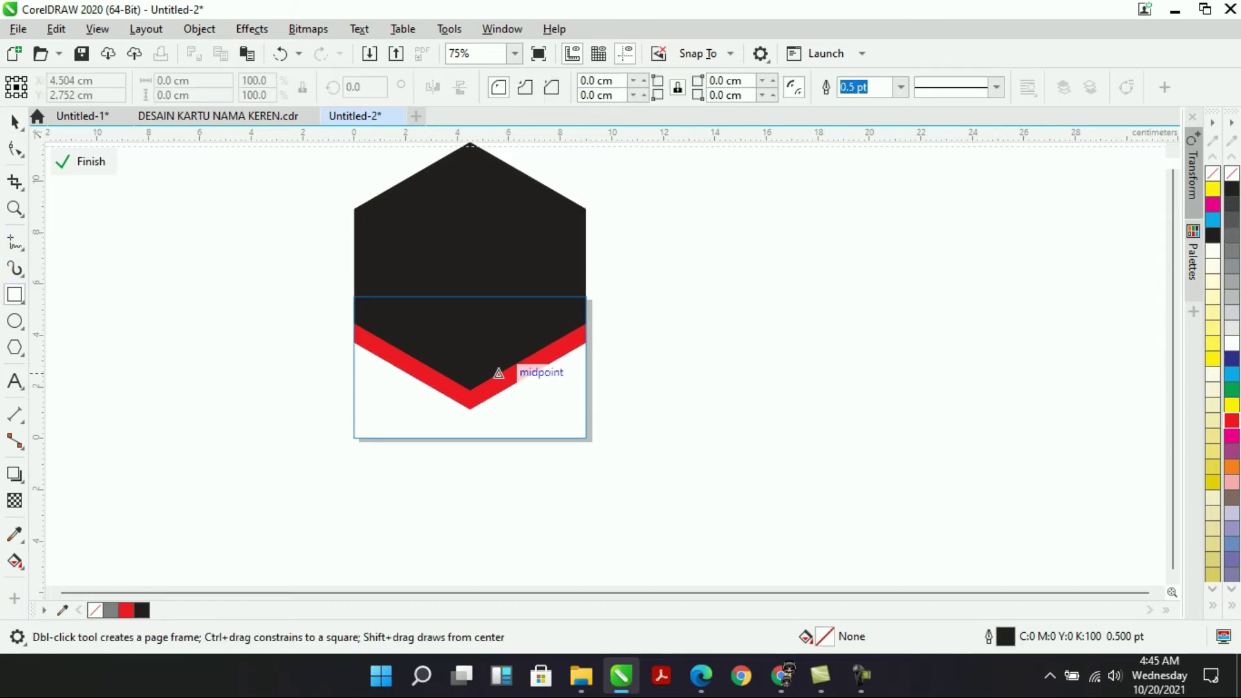
left_click_drag(469, 389, 568, 530)
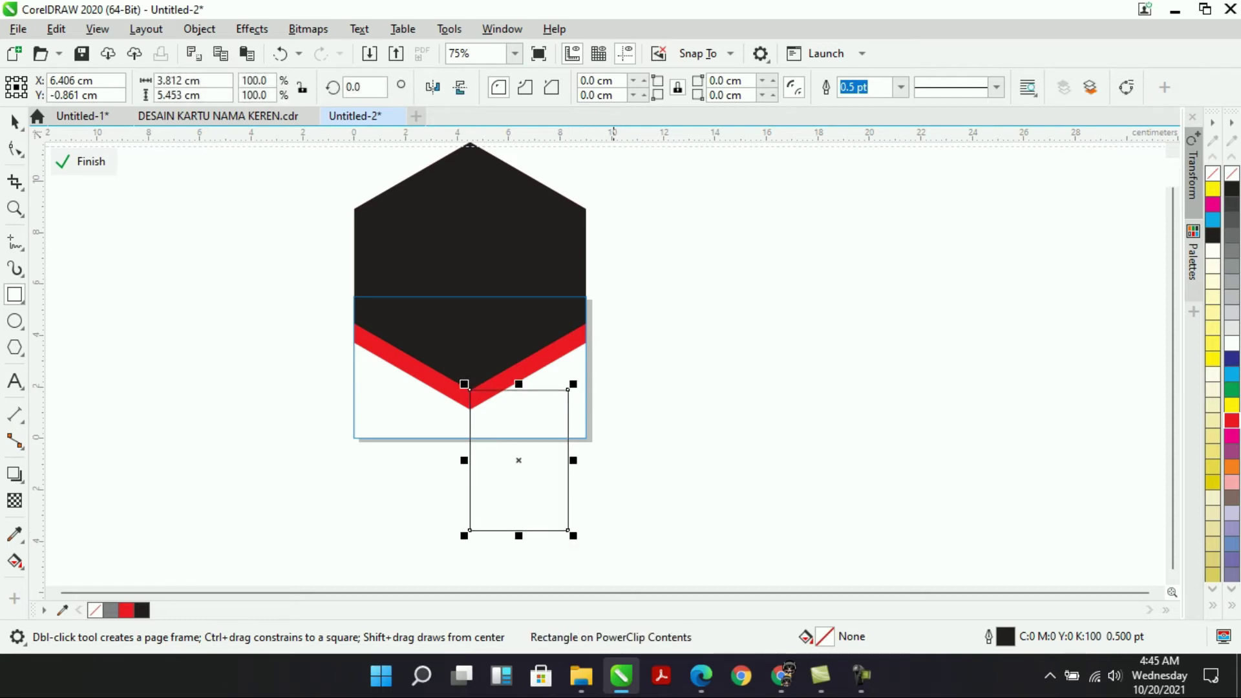
key("space")
left_click_drag(518, 384, 518, 197)
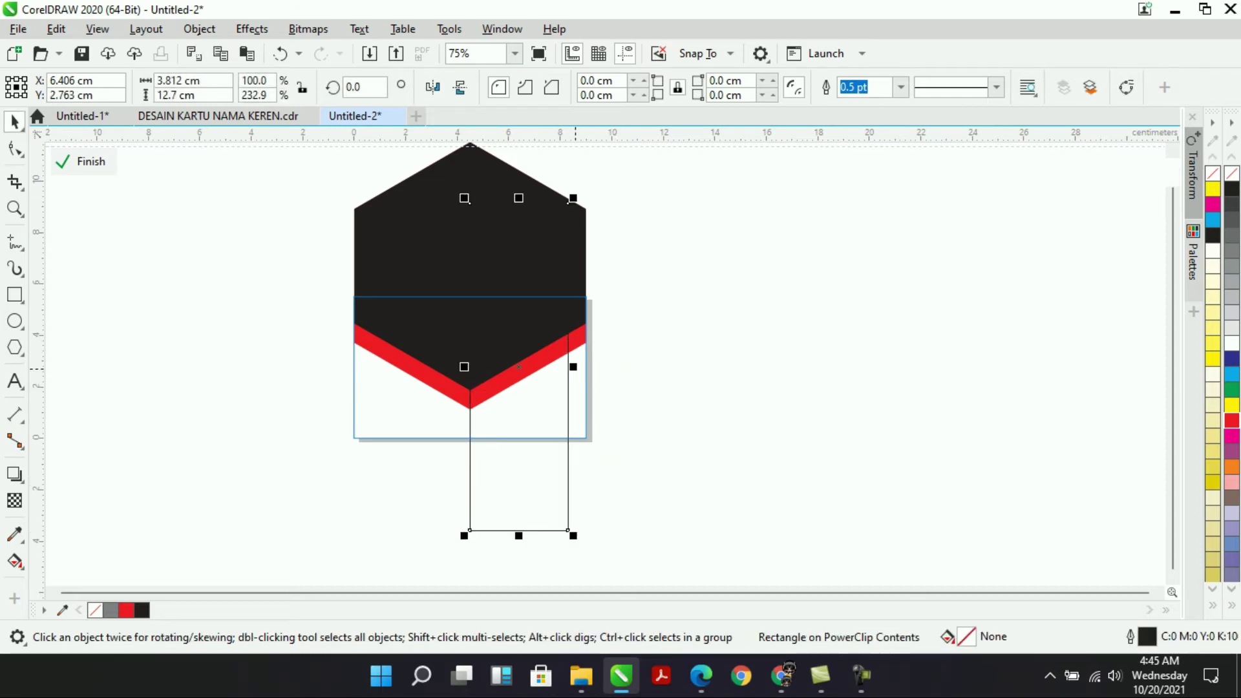
left_click_drag(573, 367, 630, 362)
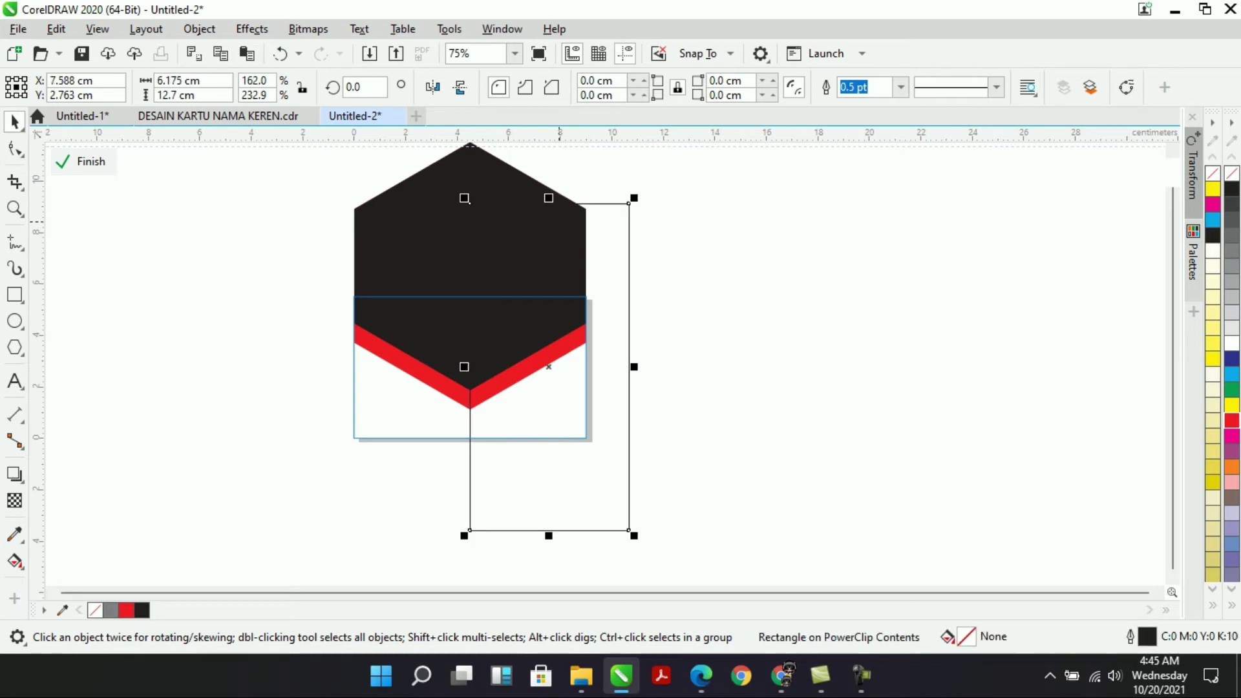
left_click_drag(549, 204, 550, 177)
Split the red hexagon into left and right halves along its vertical center, using the rectangle as the cutting shape.
left_click(403, 409, "shift")
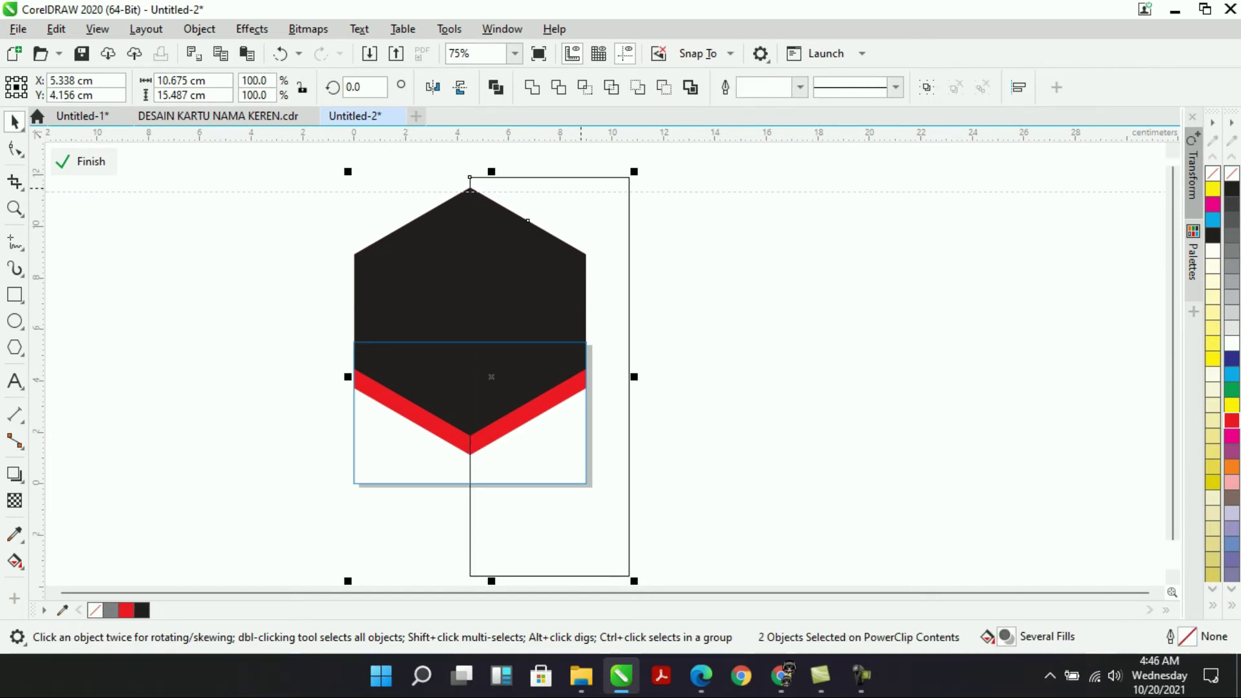
left_click(629, 304)
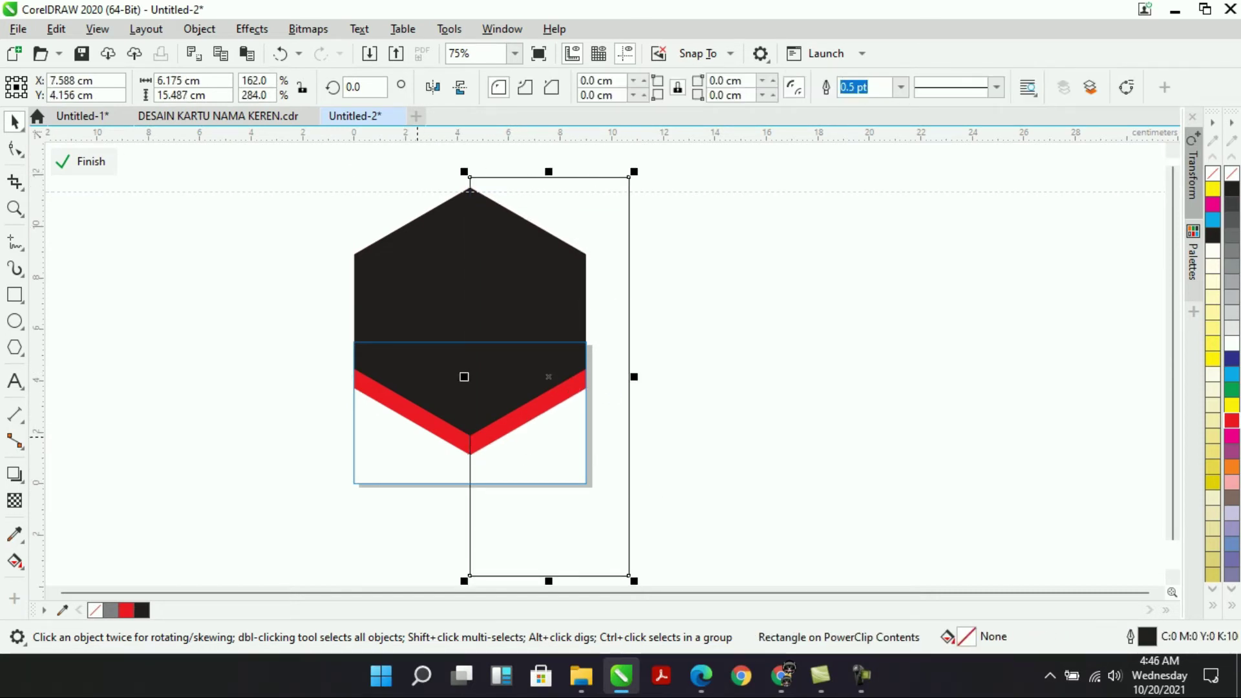
left_click(411, 419, "shift")
left_click(558, 87)
left_click(576, 159)
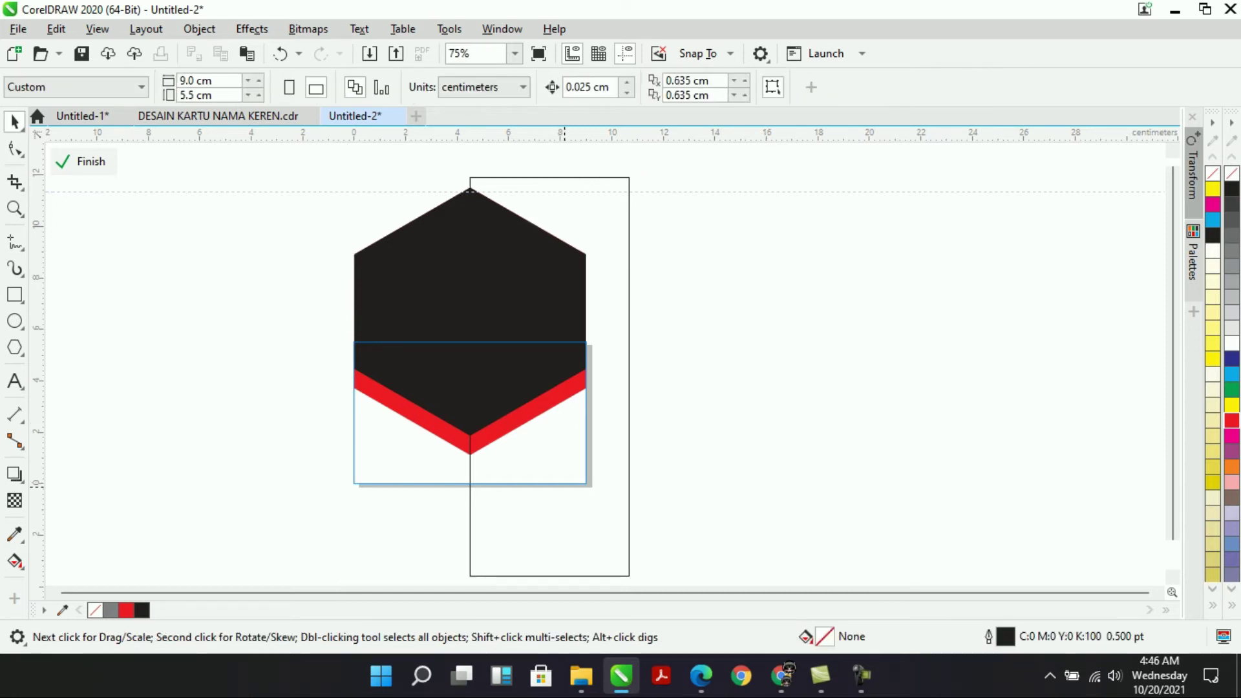
Trim the red hexagon's right half with the rectangle shifted about 1.8 cm to the right, and delete the rectangle.
left_click_drag(565, 474, 614, 449)
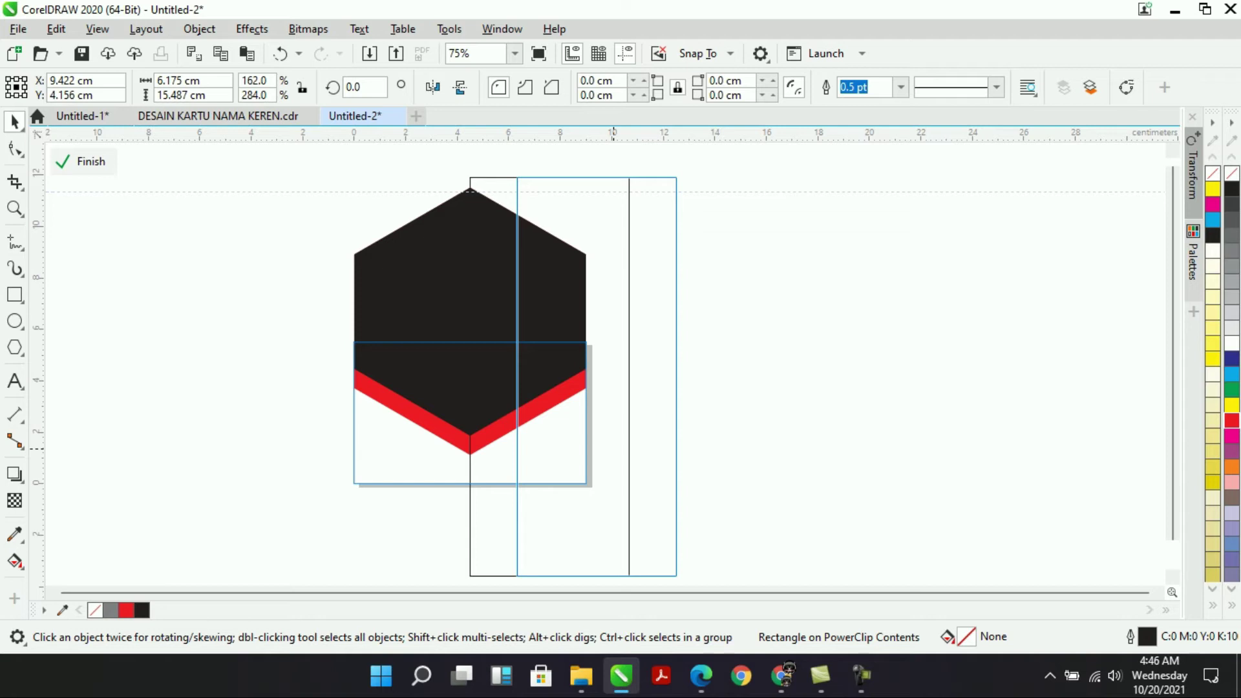
left_click_drag(613, 449, 613, 449)
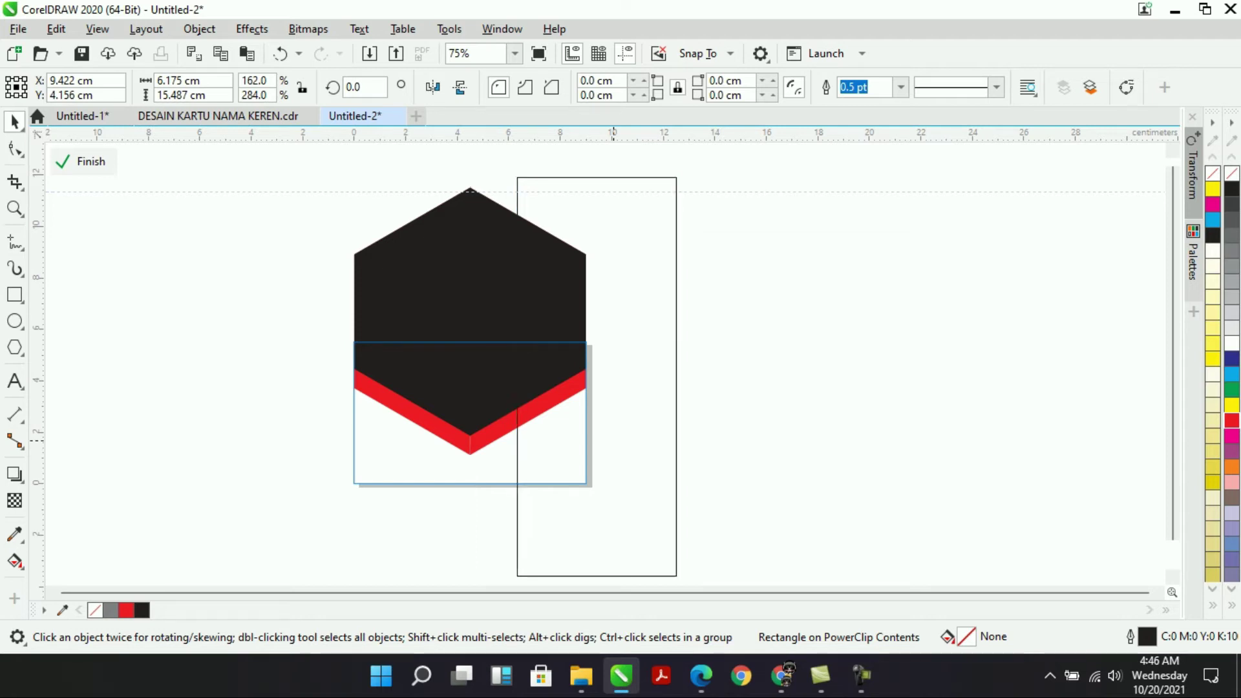
left_click(489, 441, "shift")
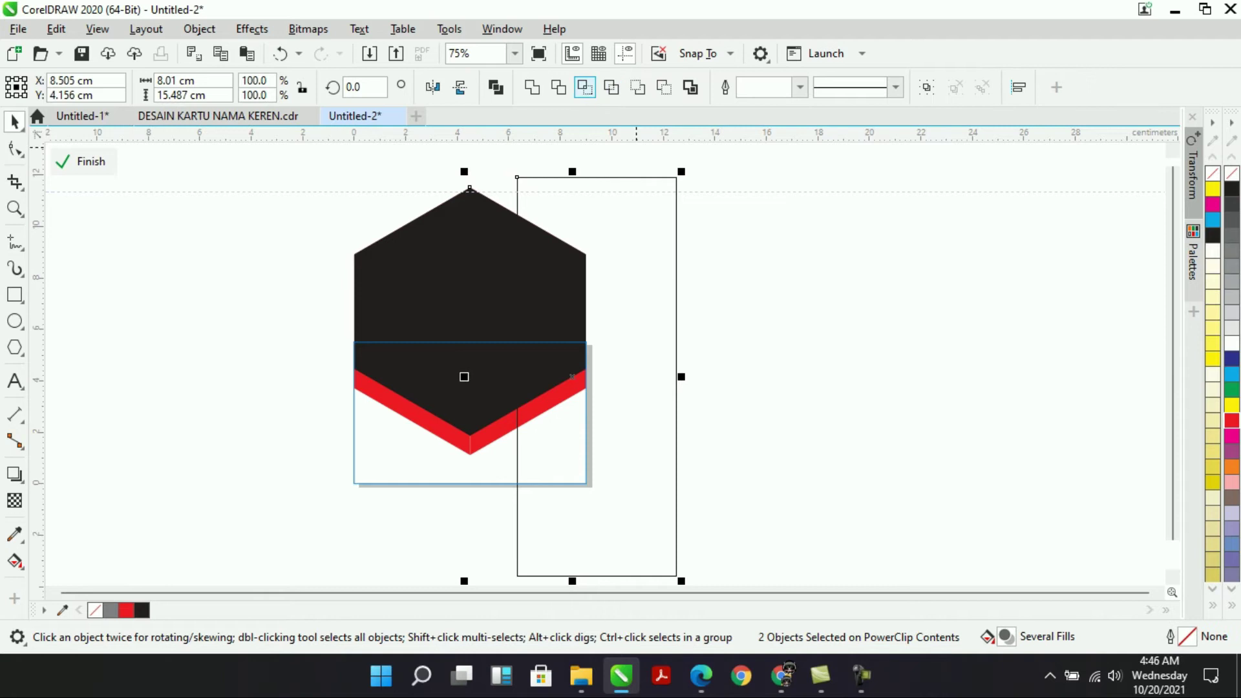
left_click(558, 87)
left_click(706, 313)
left_click(618, 416)
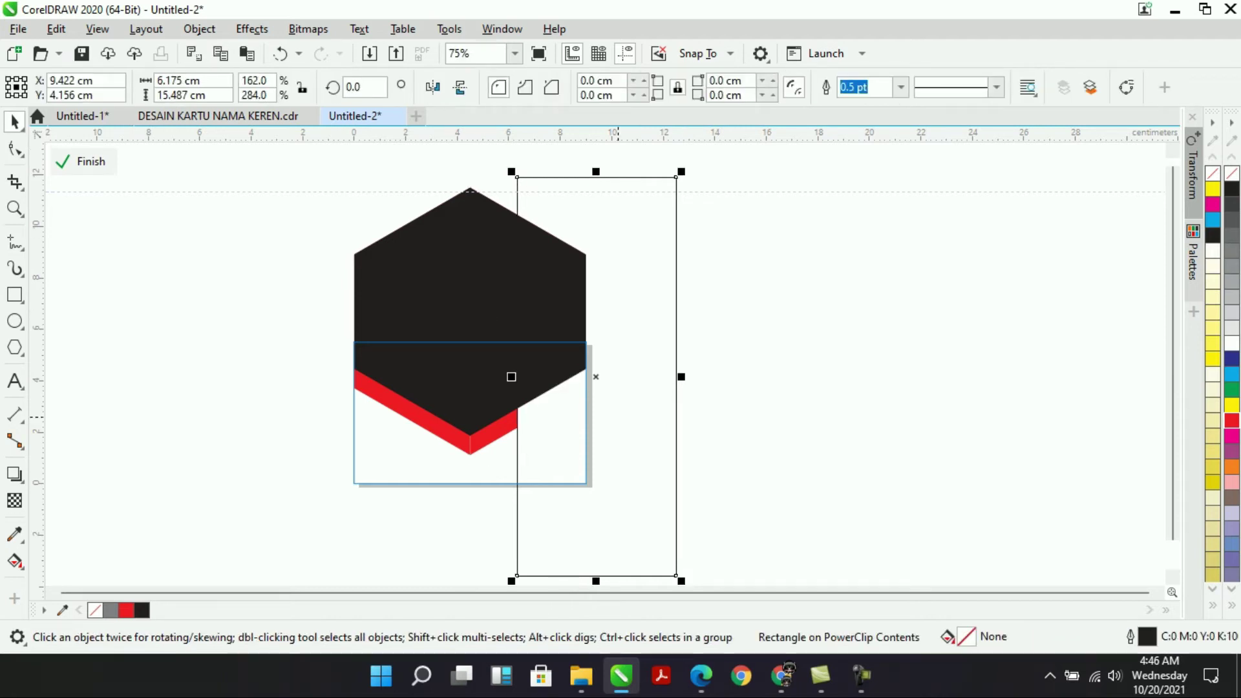
key("Delete")
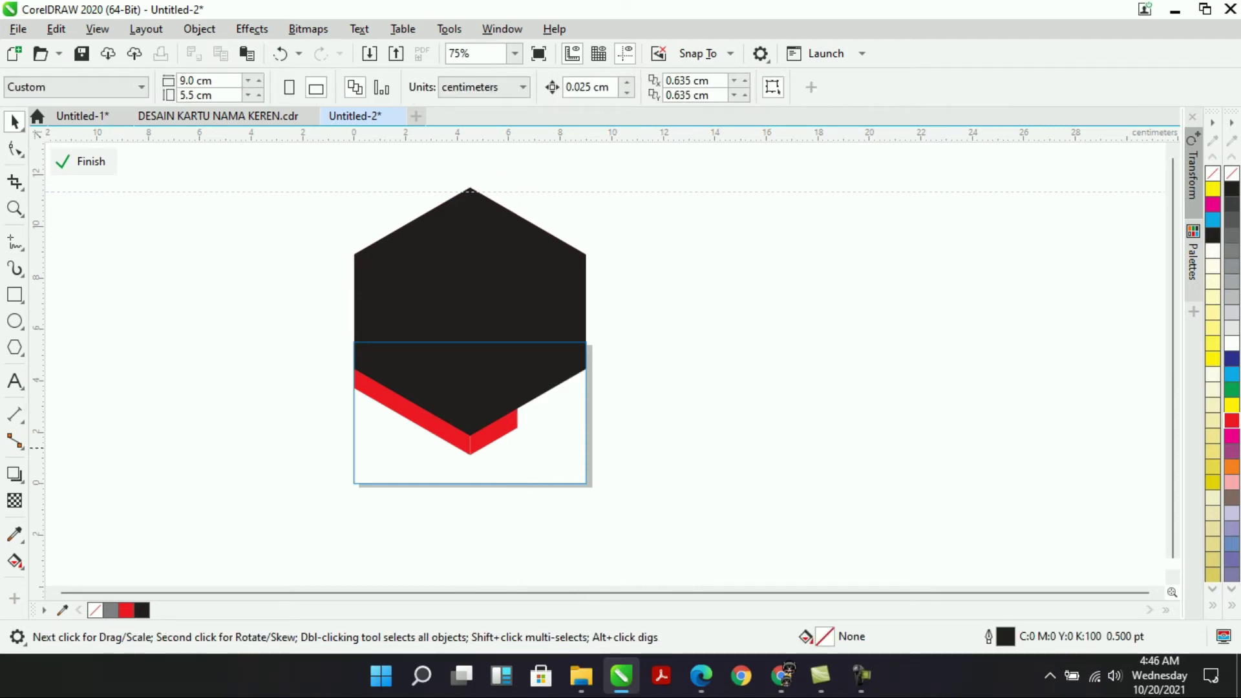
Fill the trimmed right red piece with dark red (C:19 M:100 Y:100 K:18) and finish editing the PowerClip.
left_click(501, 430)
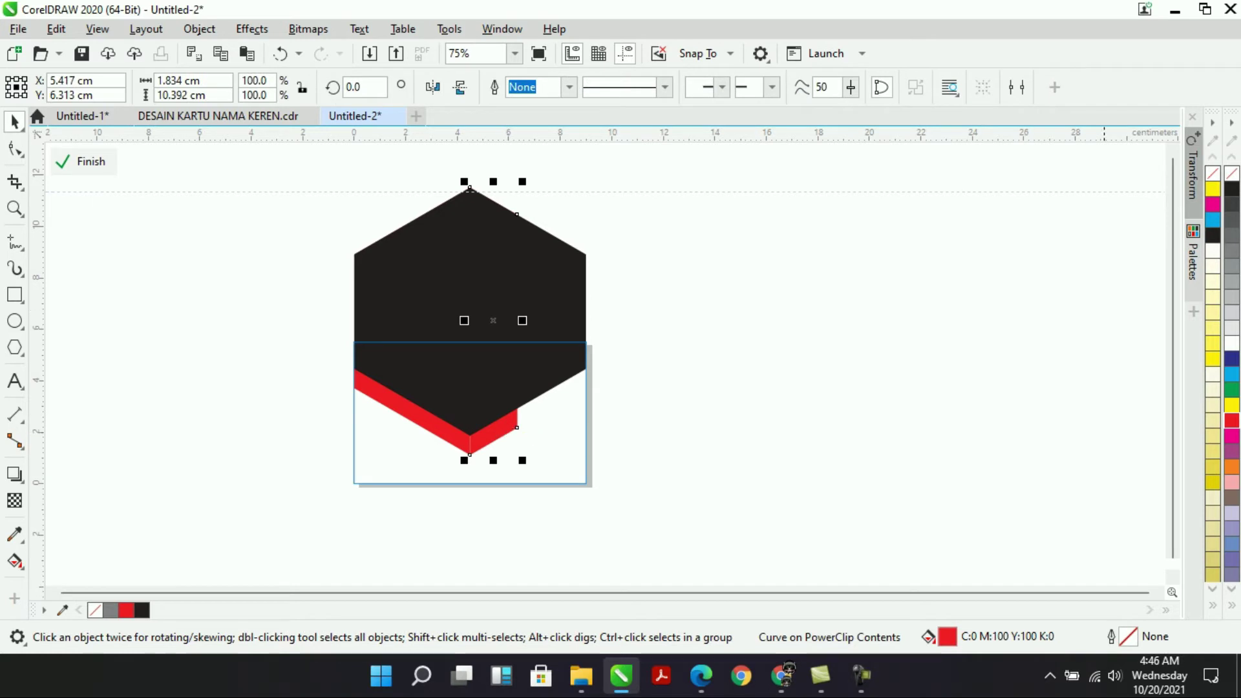
left_click_drag(1232, 421, 1215, 460)
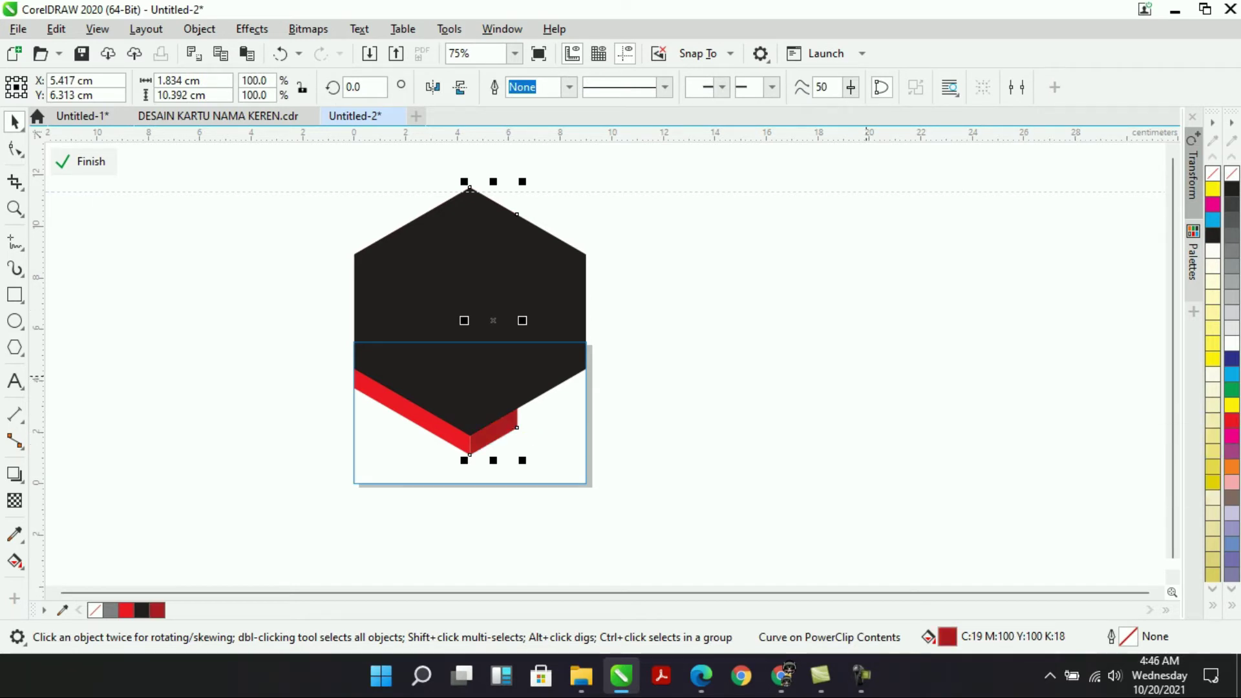
left_click(856, 369, "ctrl")
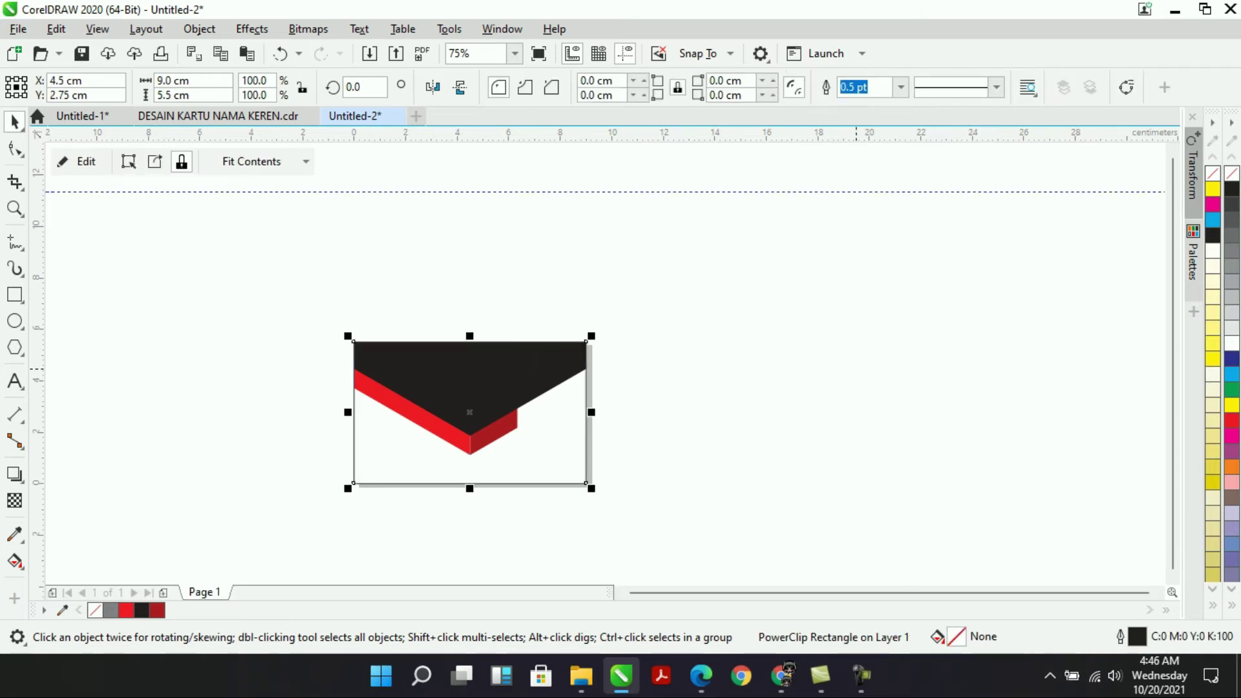
double_click(550, 374)
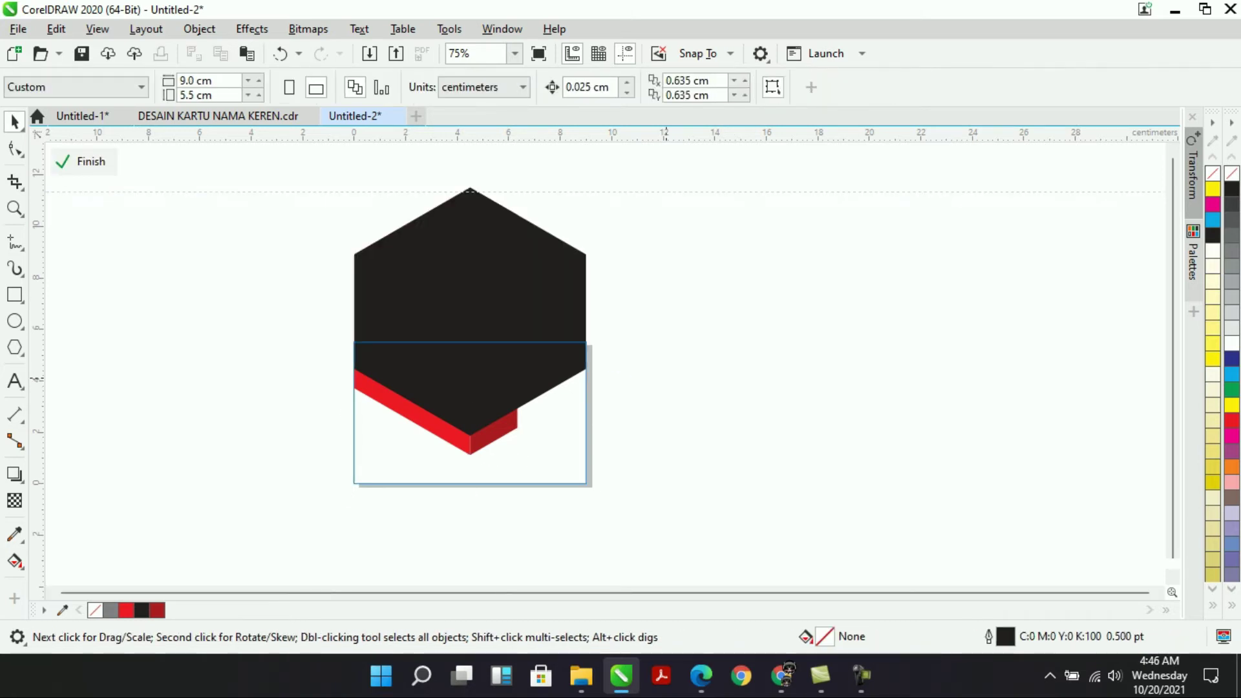
key("ctrl+a")
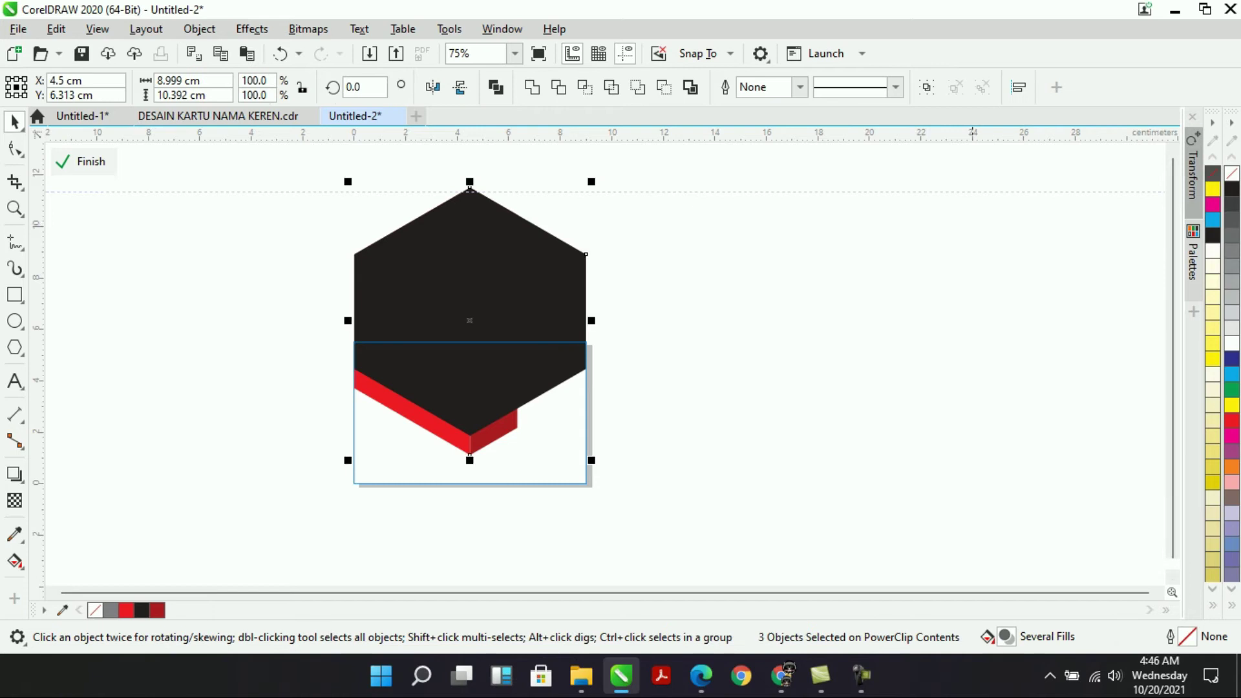
left_click(834, 343, "ctrl")
left_click(724, 380)
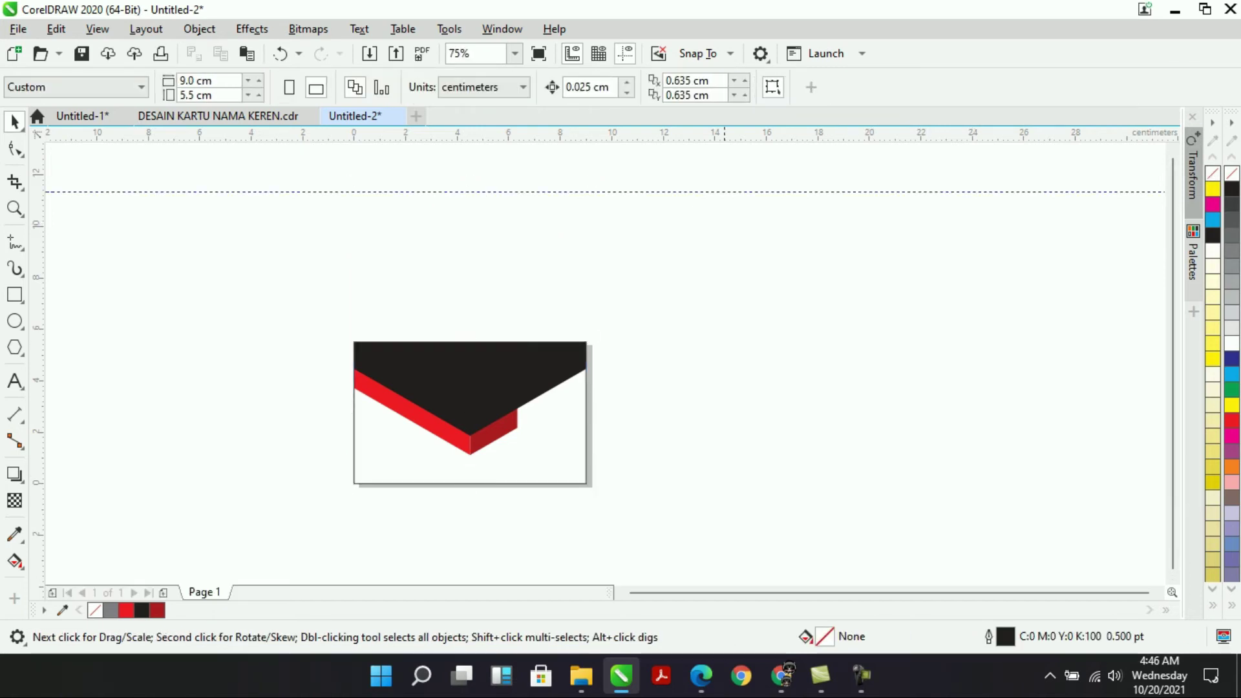
left_click(457, 413)
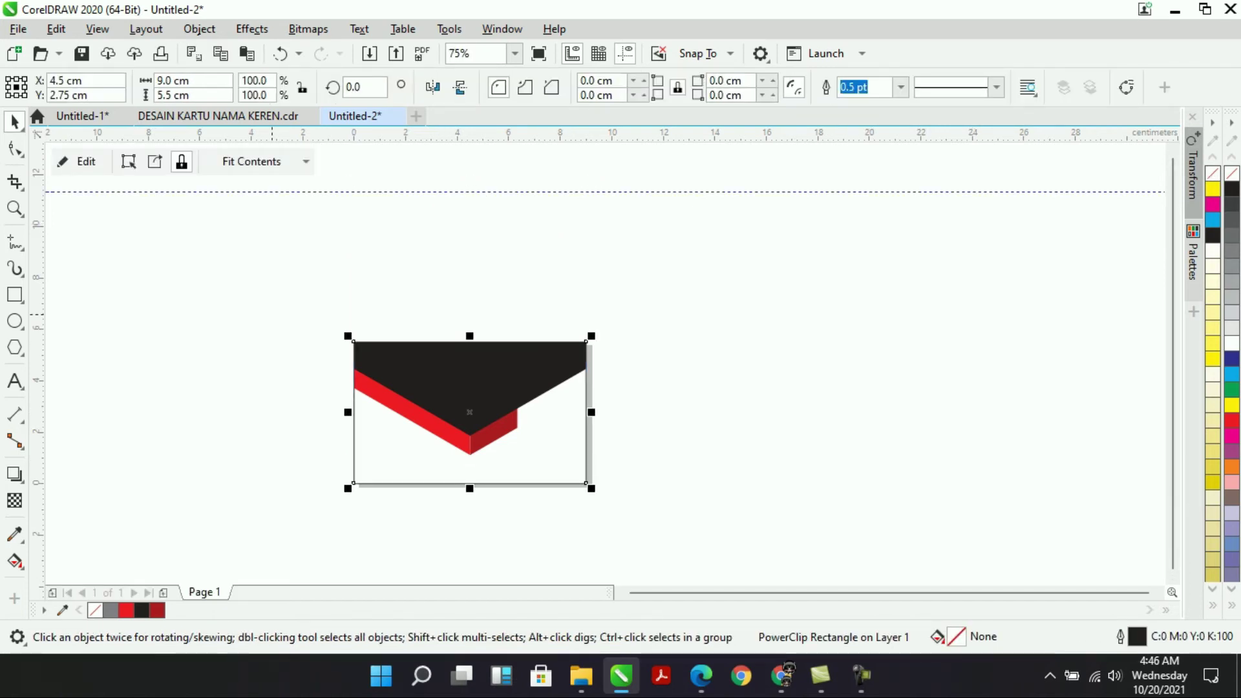
key("Escape")
Paste the copied logo and contact details, and move them together to the empty area right of the card.
key("ctrl+v")
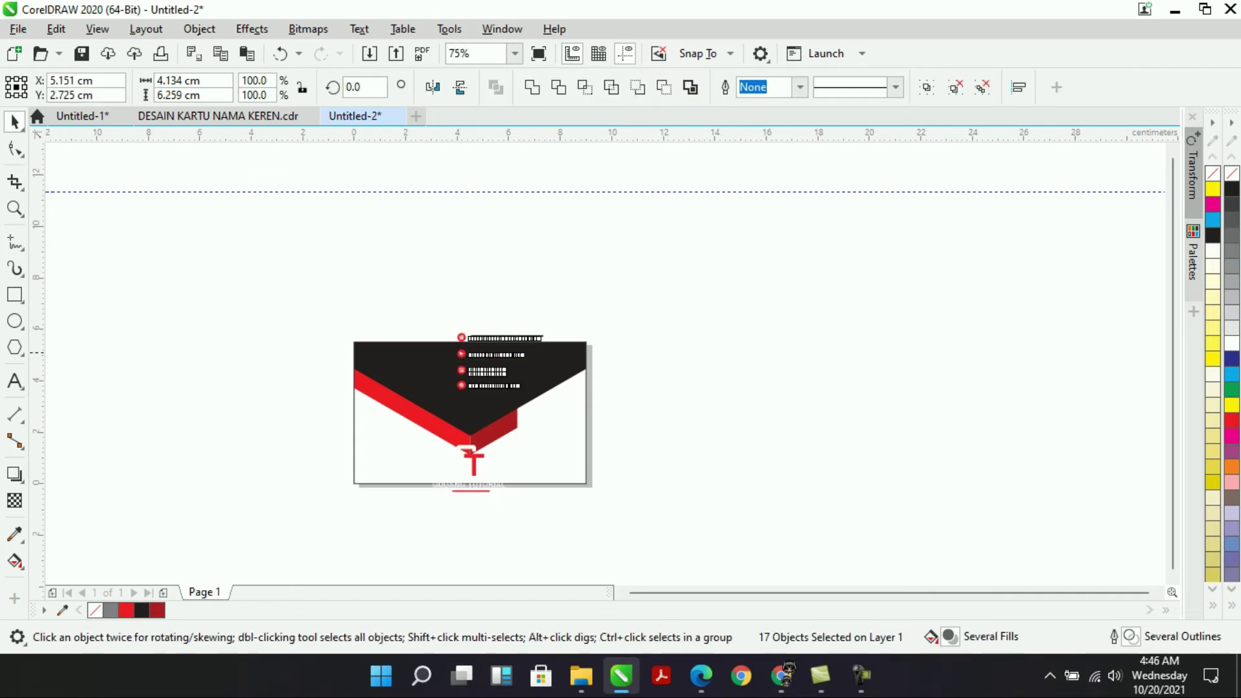
left_click_drag(481, 355, 683, 298)
key("Escape")
Move the GUDANG TUTORIAL logo with its text onto the card's black area, above the tip.
left_click(674, 408)
left_click_drag(674, 405, 472, 373)
key("Escape")
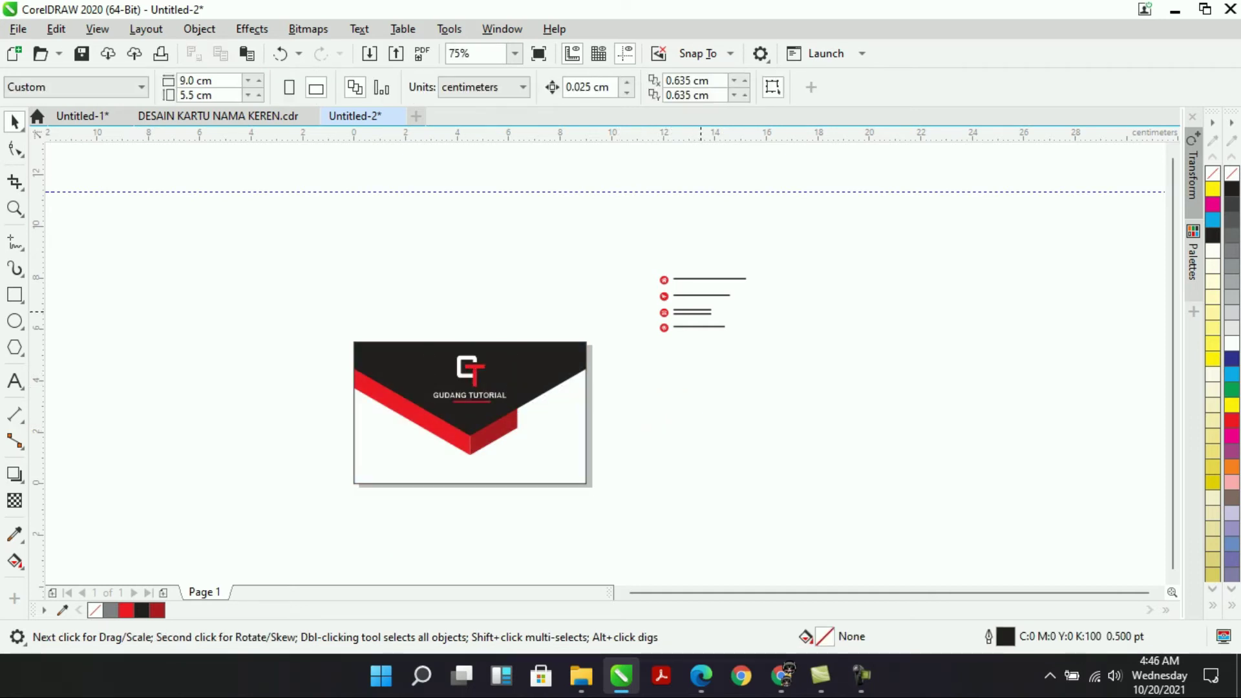
Remove the outline from the card's PowerClip rectangle.
left_click(548, 471)
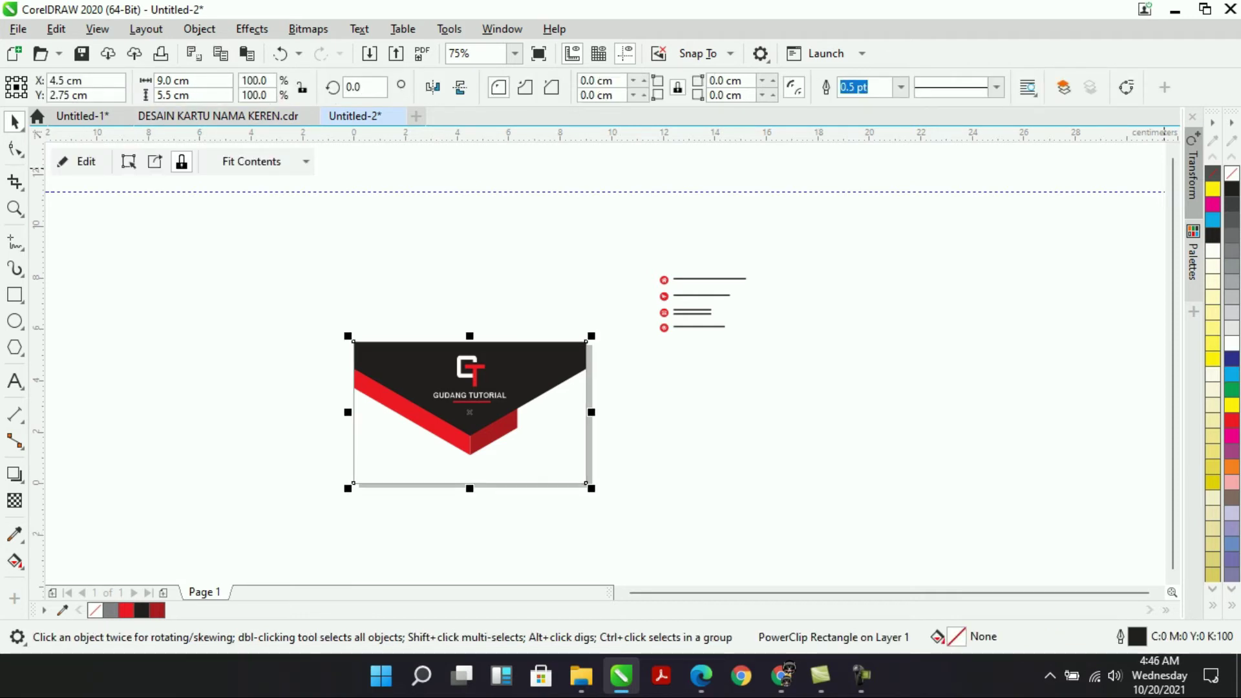
key("Escape")
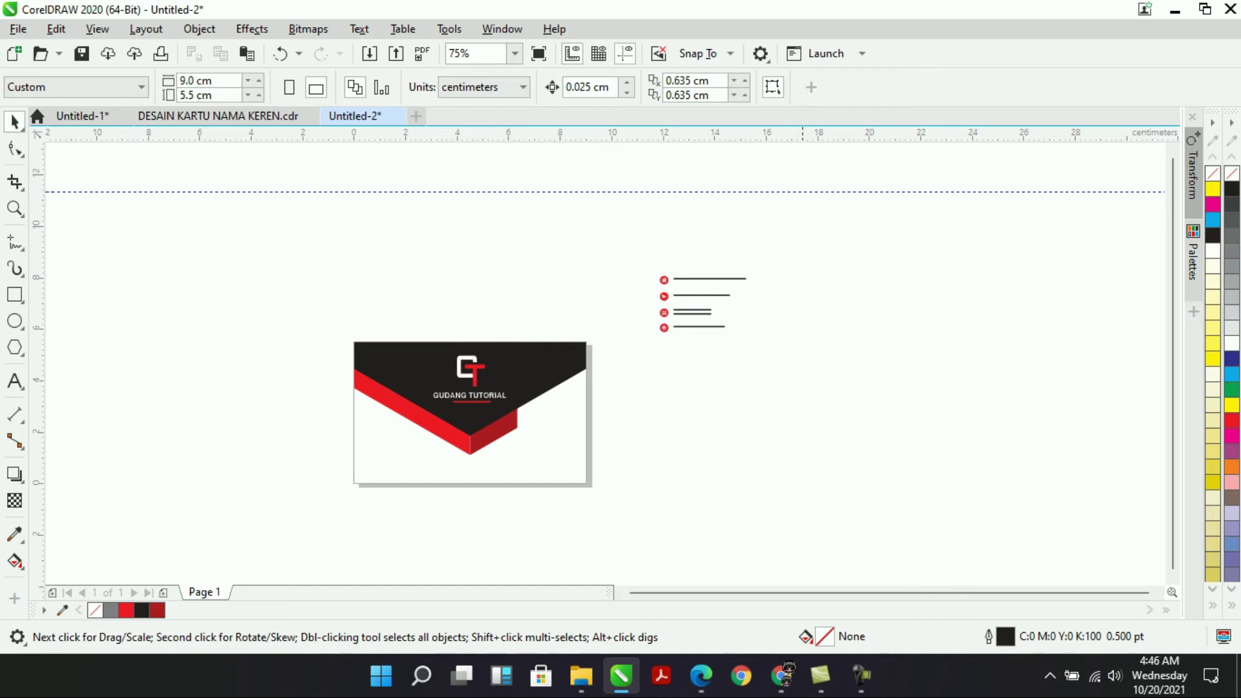
Move the website address and its round red icon onto the card's white area below the red tip.
scroll(682, 323, "up", 2)
left_click_drag(937, 307, 787, 383)
scroll(936, 310, "down", 3)
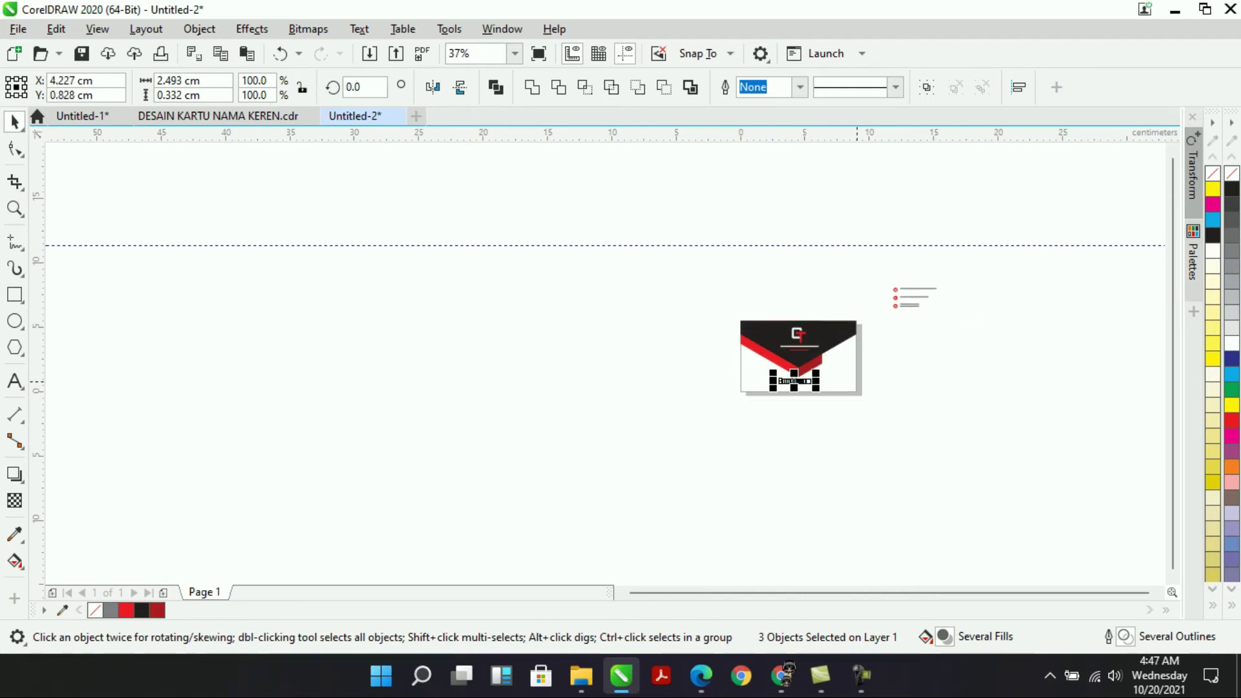
left_click_drag(700, 283, 879, 432)
left_click(515, 53)
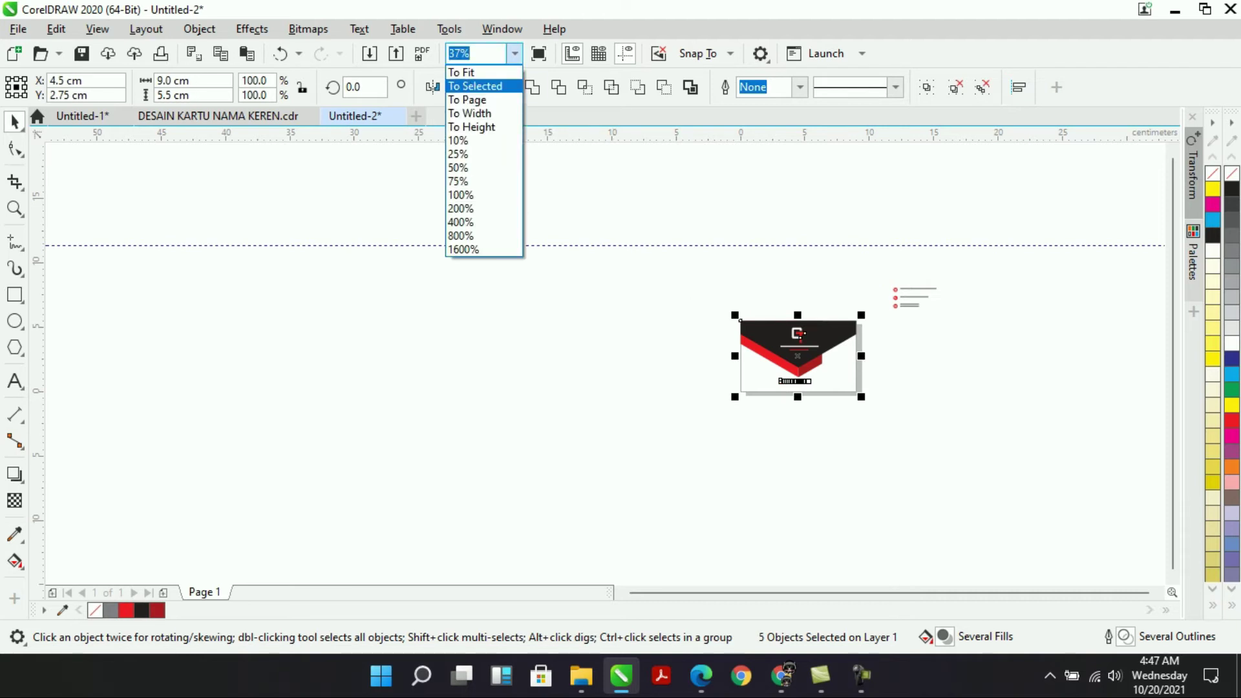
left_click(474, 86)
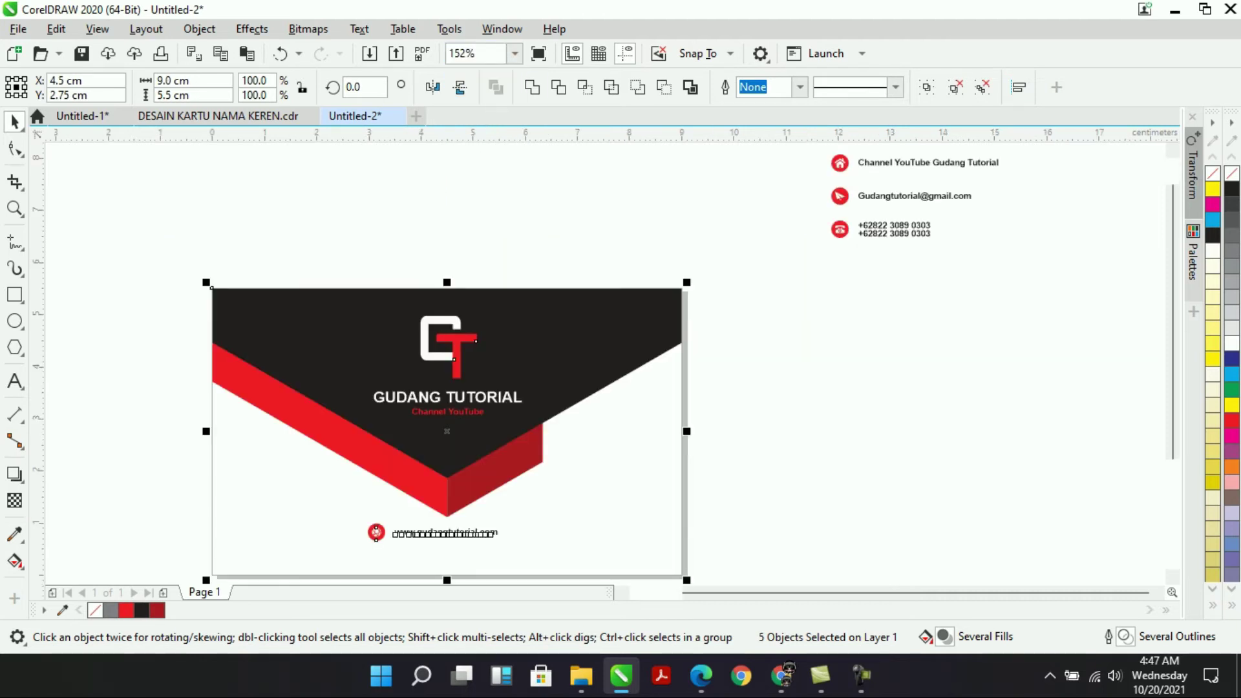
left_click(514, 53)
left_click(477, 84)
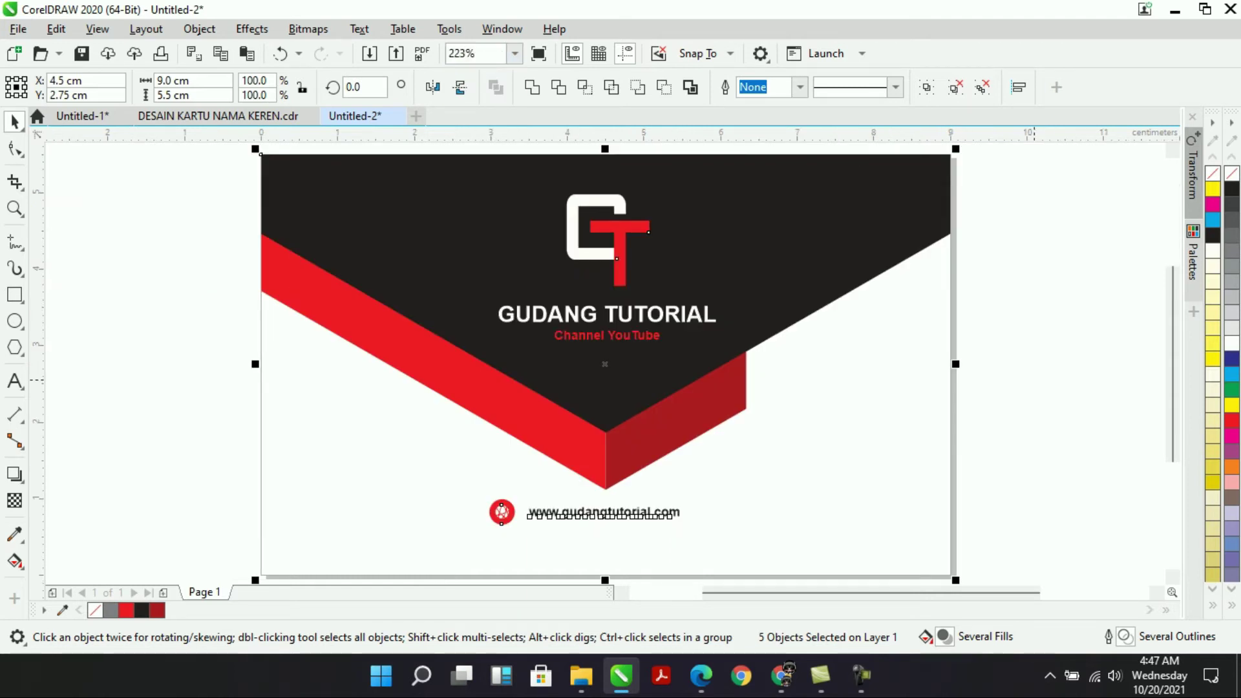
left_click(1034, 380)
Try to center the website address and its icon horizontally on the card.
left_click_drag(872, 548, 872, 548)
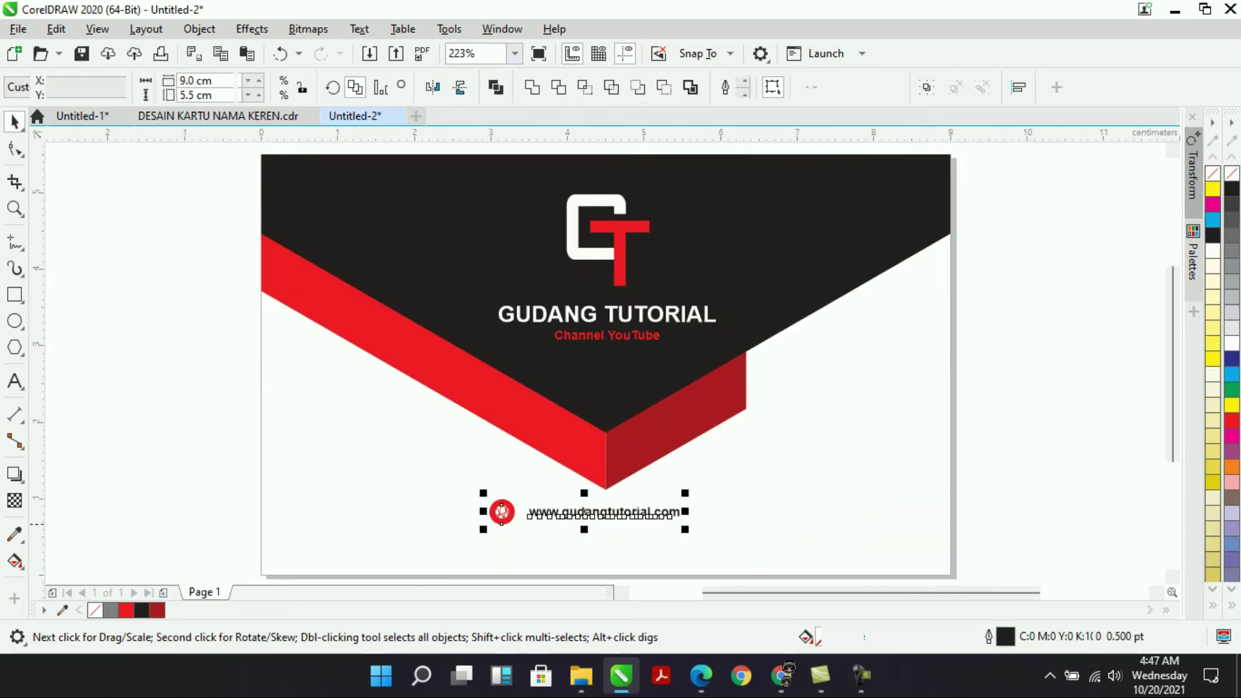
left_click(813, 482, "shift")
key("c")
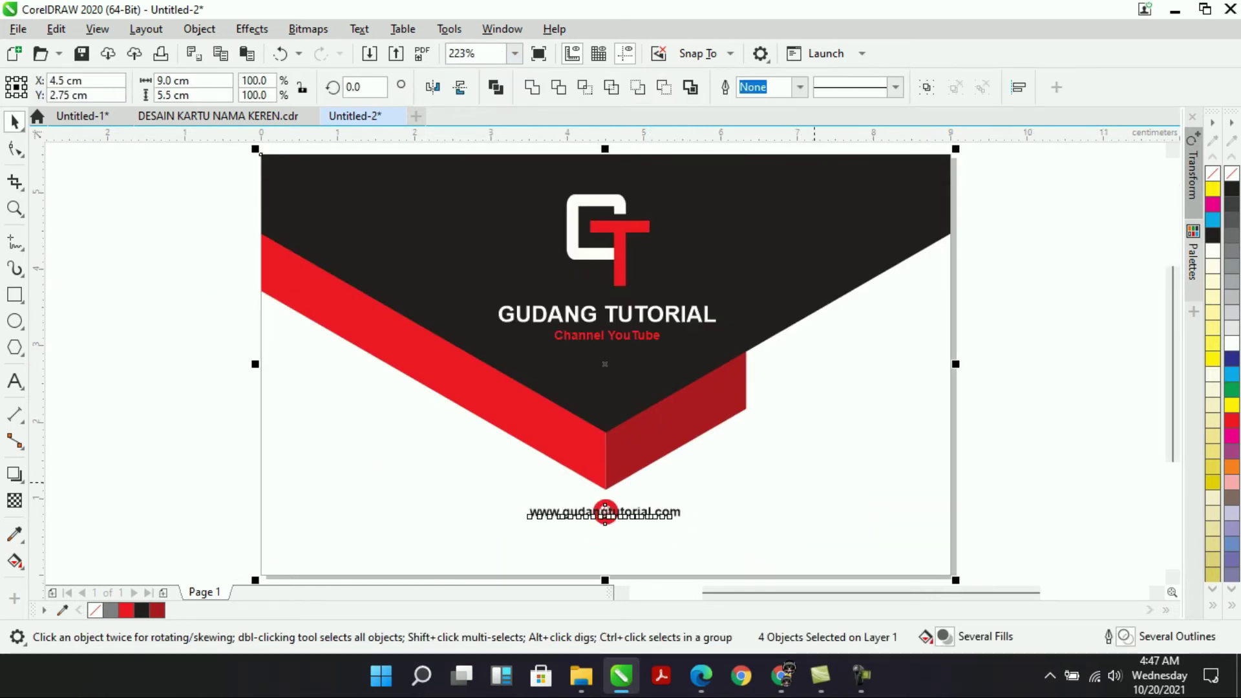
left_click(1079, 470)
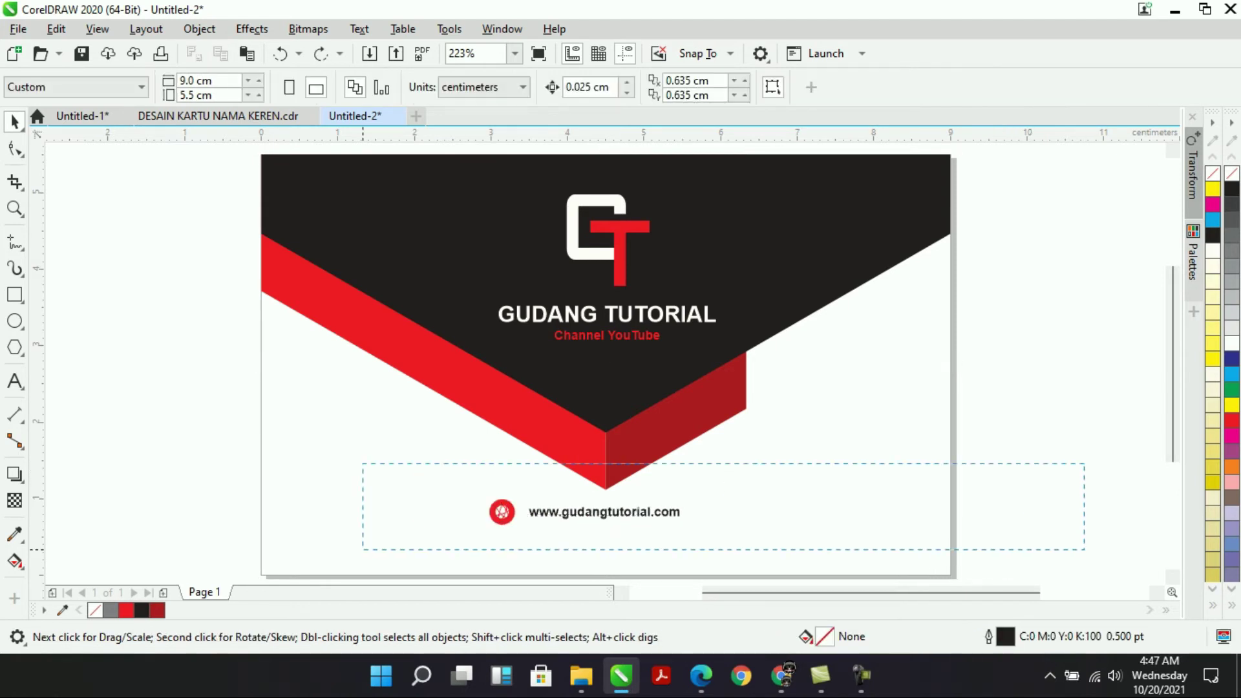
Group the website address with its round red icon and center the group horizontally on the card.
left_click_drag(363, 550, 362, 550)
key("ctrl+g")
left_click(762, 493, "shift")
key("c")
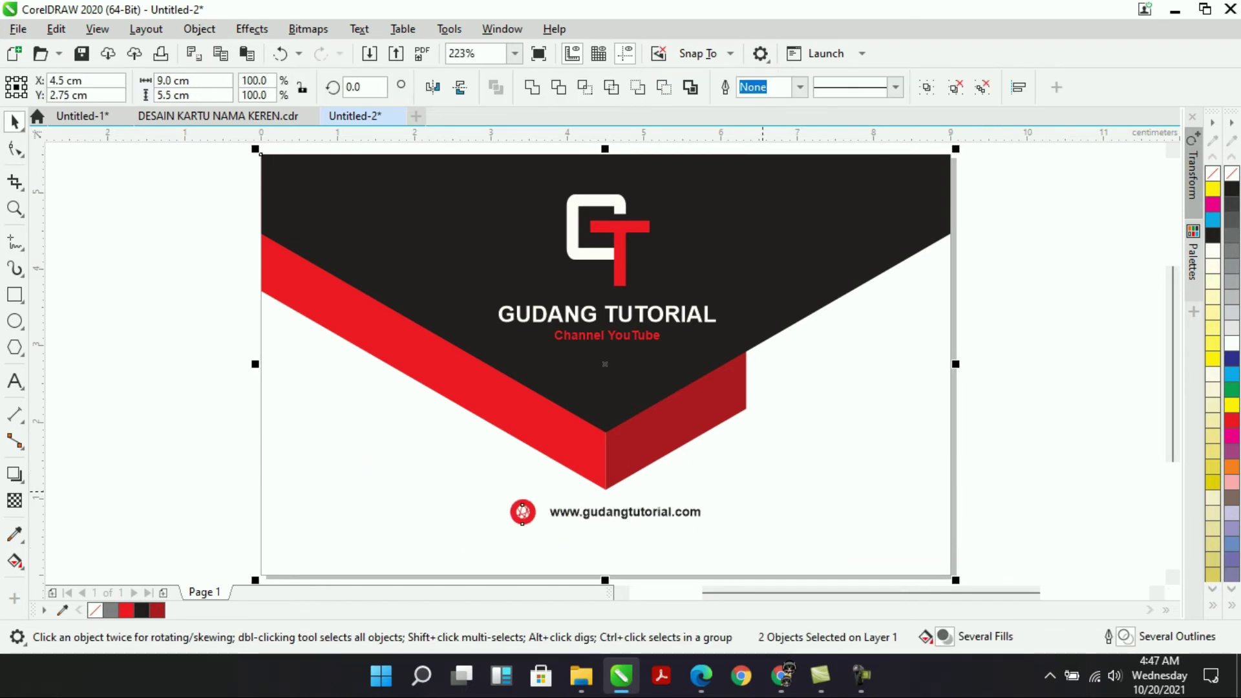
left_click_drag(1067, 462, 451, 570)
left_click_drag(570, 542, 572, 540)
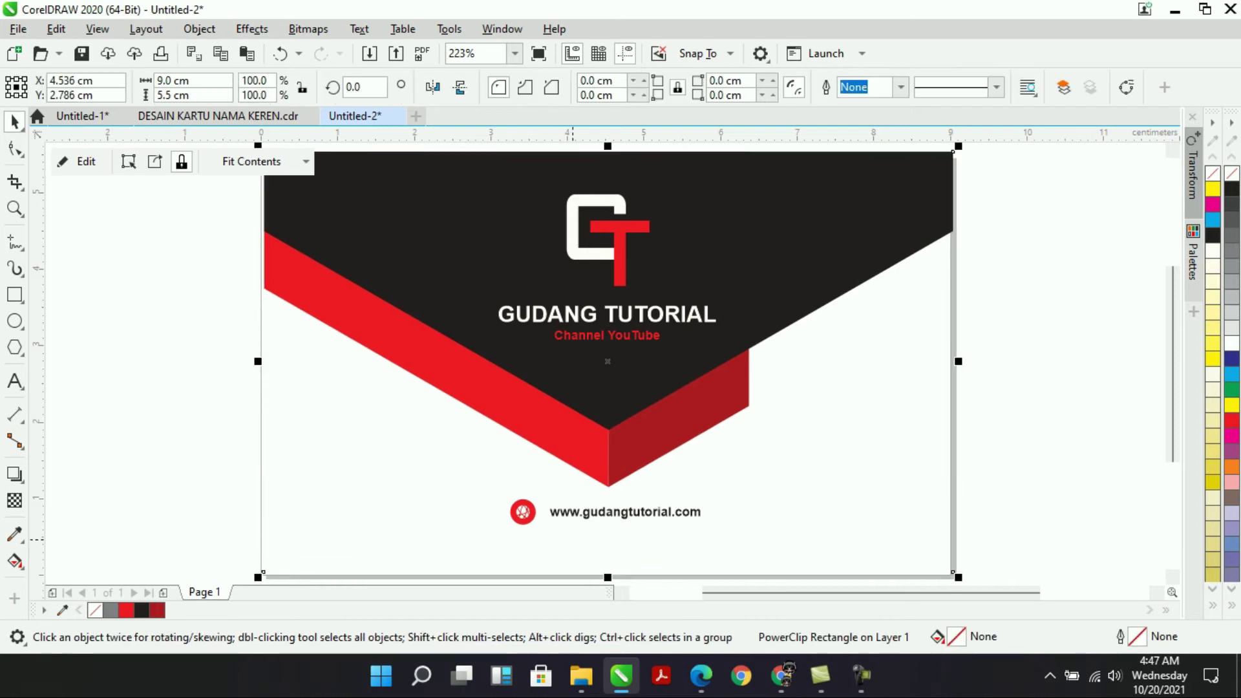
key("ctrl+z")
key("ctrl+z")
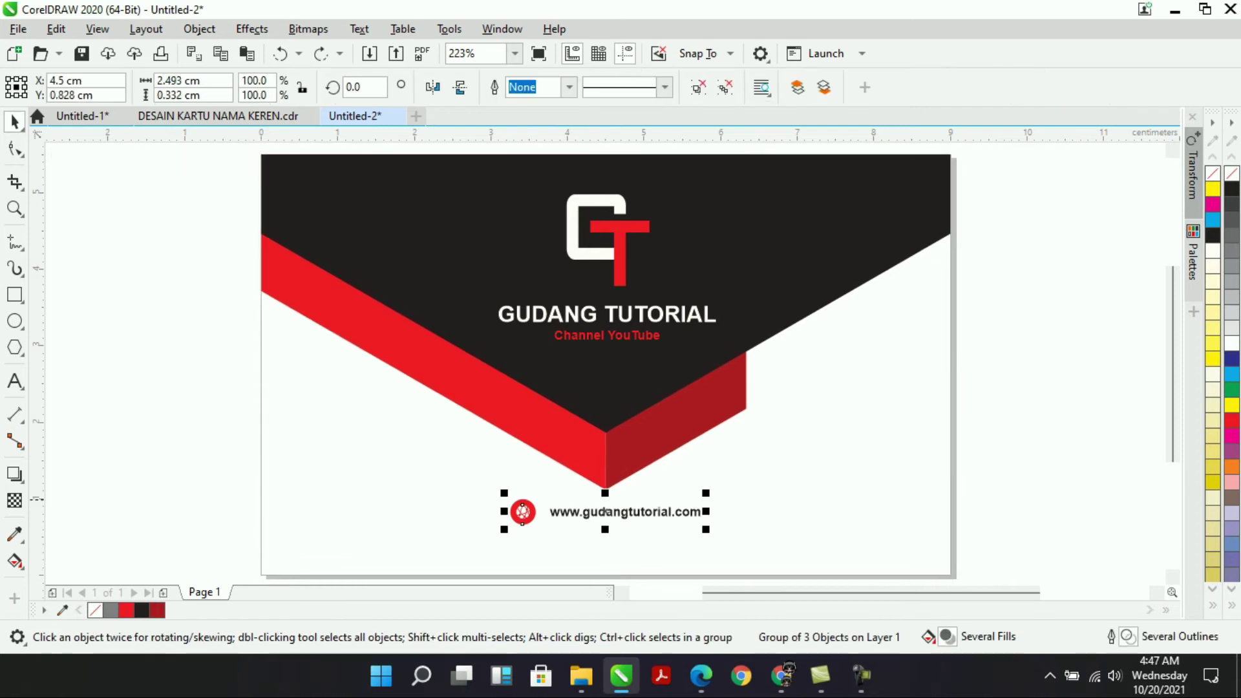
Enlarge the website address group to about 3.08 cm wide and move it down to about Y 0.52 cm.
left_click_drag(705, 491, 728, 487)
left_click_drag(631, 514, 630, 538)
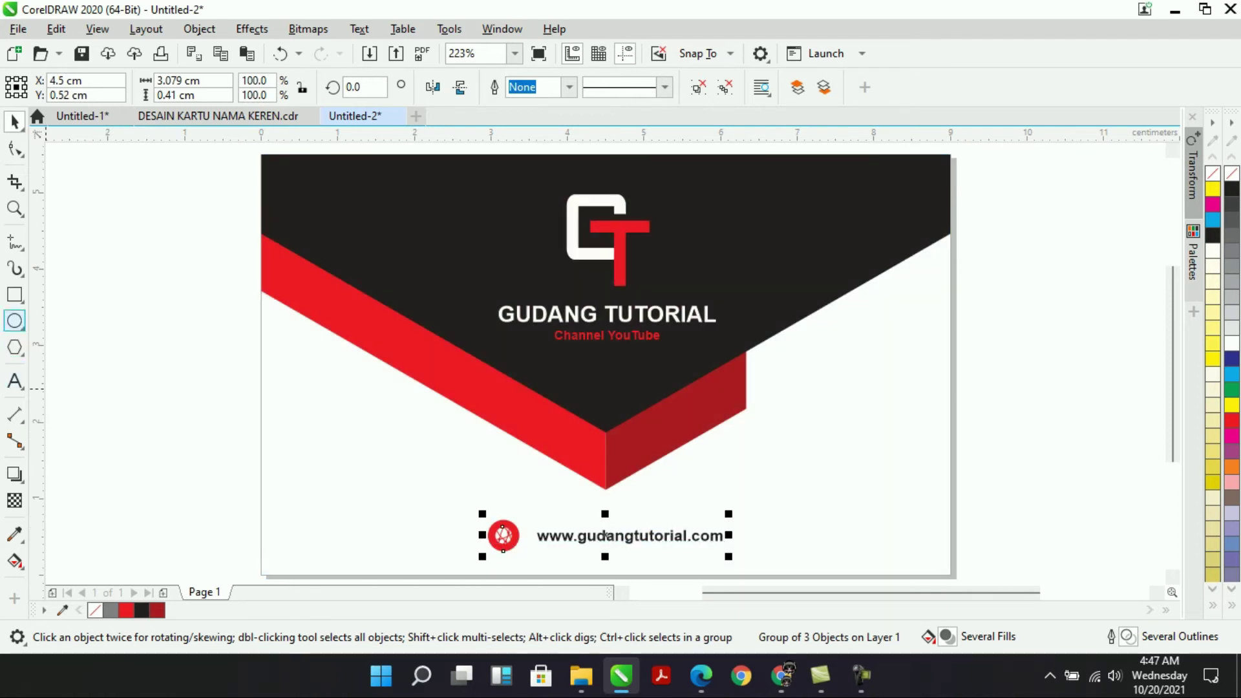
Draw a rectangle about 9 x 0.6 cm across the full card width around the website address.
left_click(15, 295)
scroll(601, 521, "down", 1)
left_click_drag(261, 515, 950, 506)
key("space")
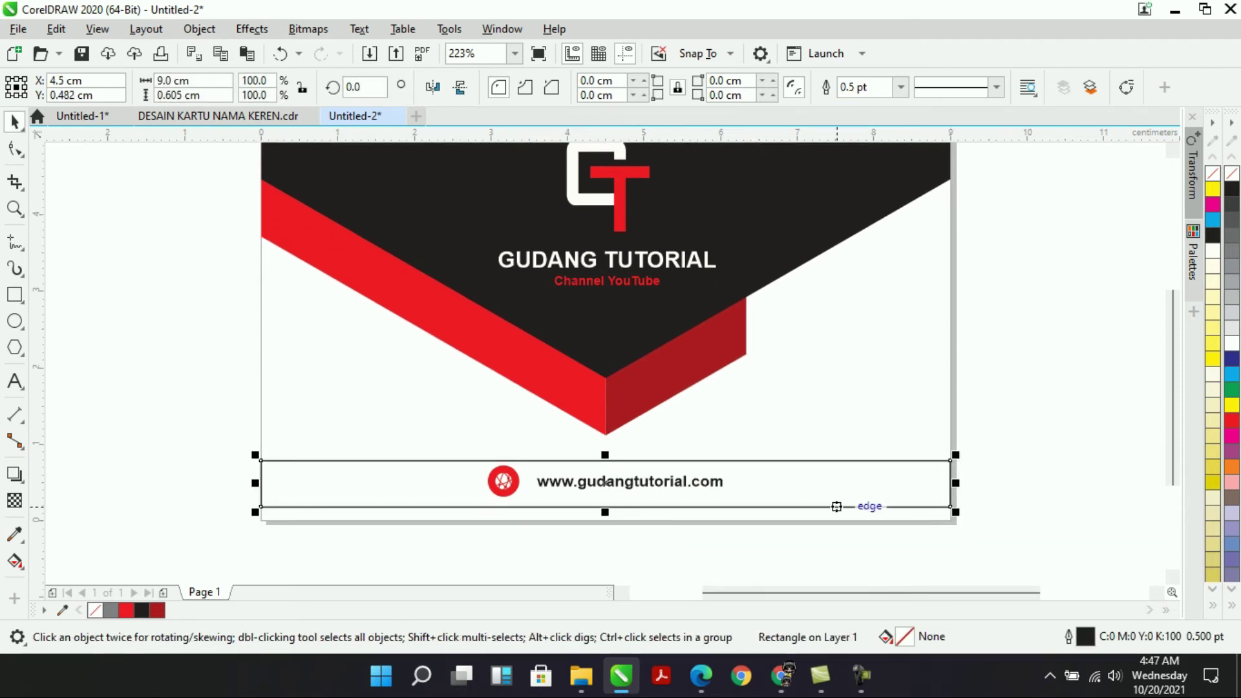
Fill the bar rectangle with the red sampled from the card's bright red band and remove its outline.
left_click(14, 534)
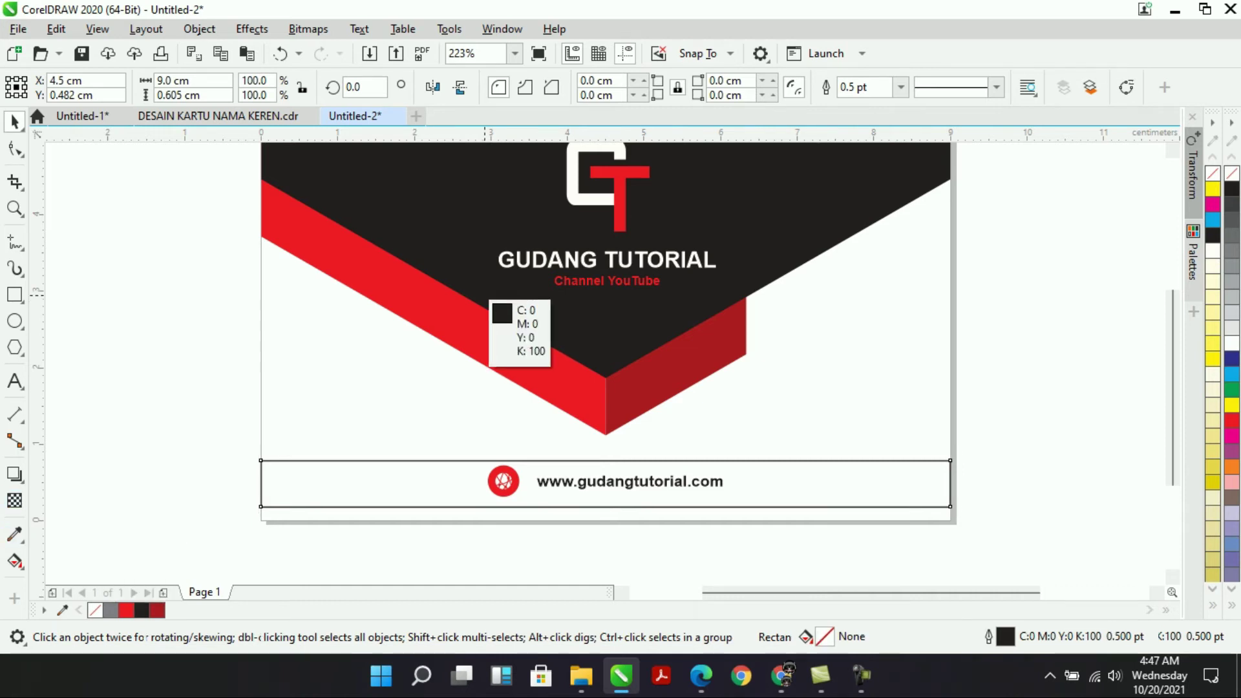
left_click(464, 320)
left_click(420, 490)
key("space")
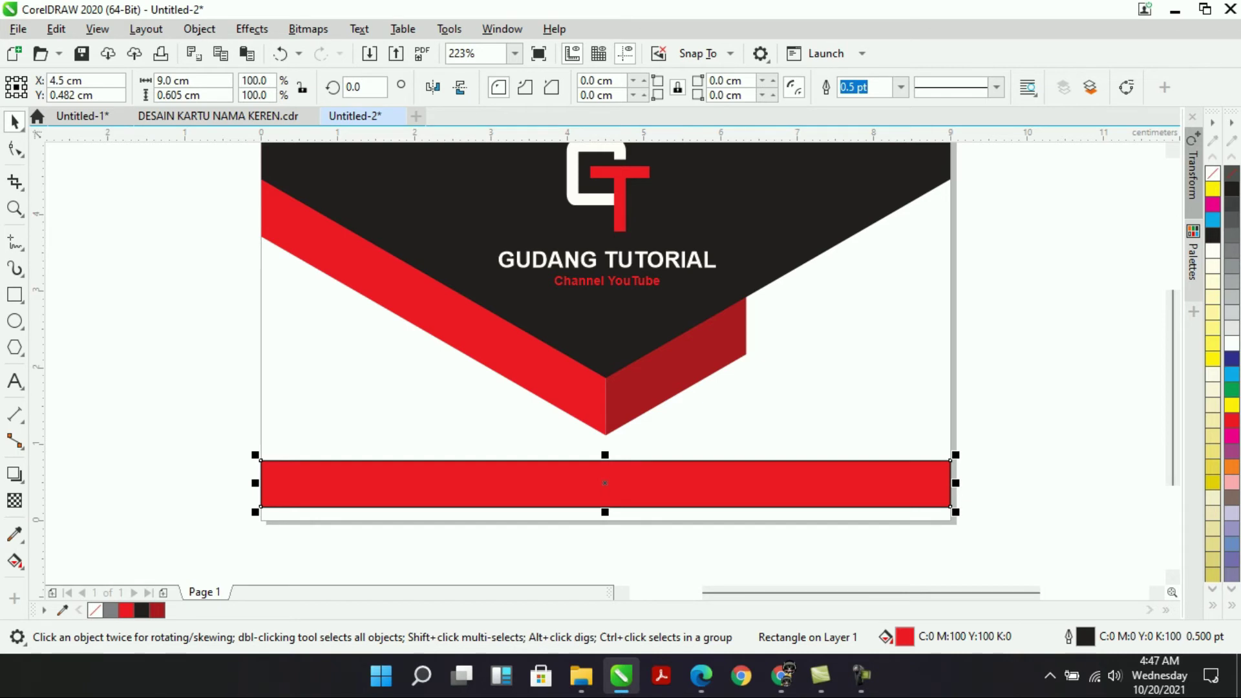
right_click(1231, 174)
left_click(1043, 427)
left_click_drag(1045, 425, 185, 516)
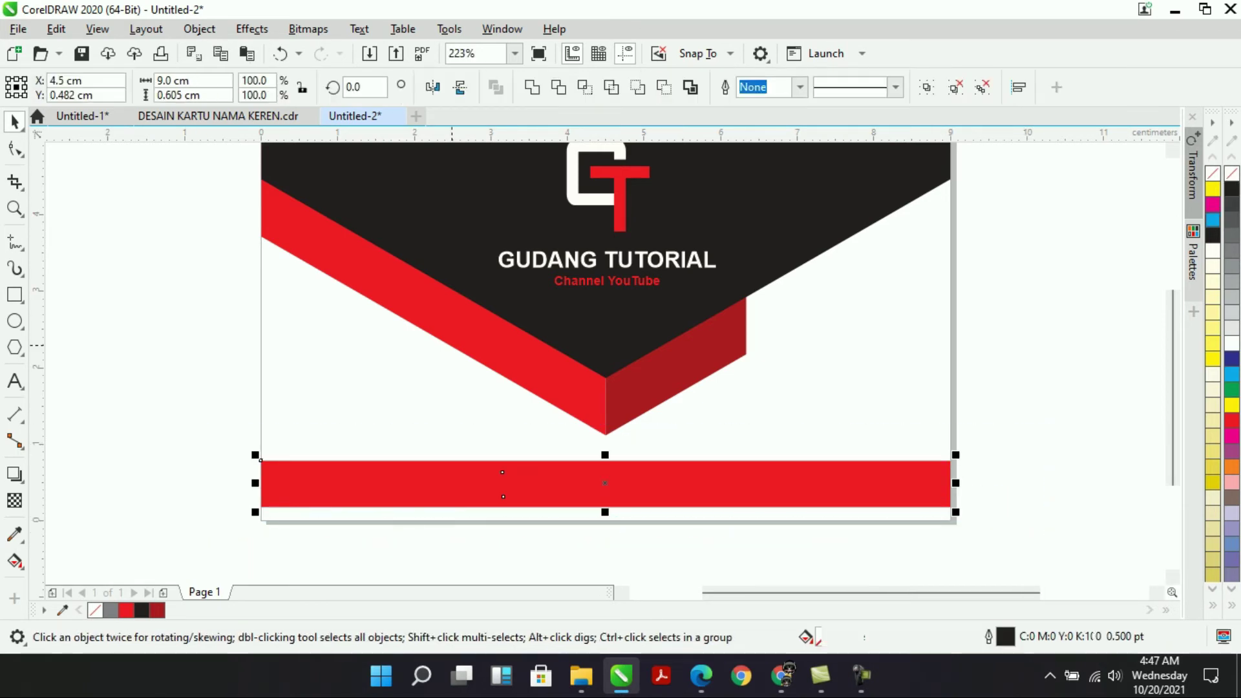
Move all the black and red shapes inside the card's PowerClip straight up by about 0.37 cm.
double_click(621, 361)
left_click(621, 361)
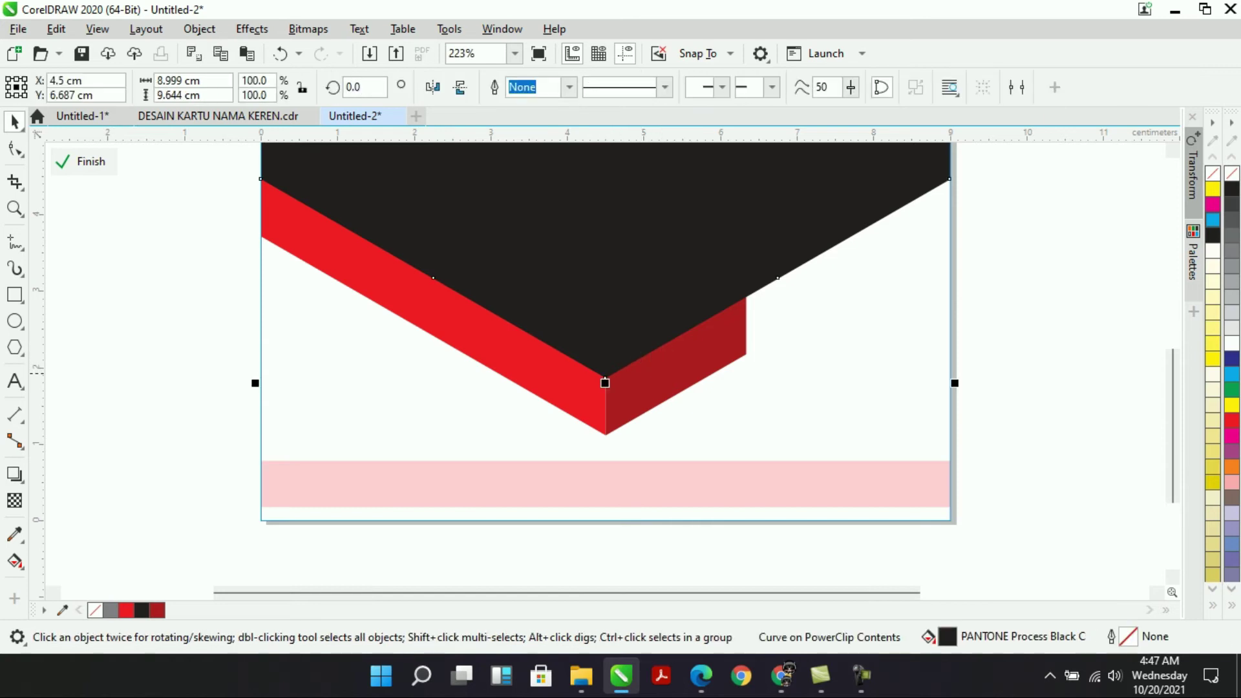
left_click_drag(699, 378, 777, 368)
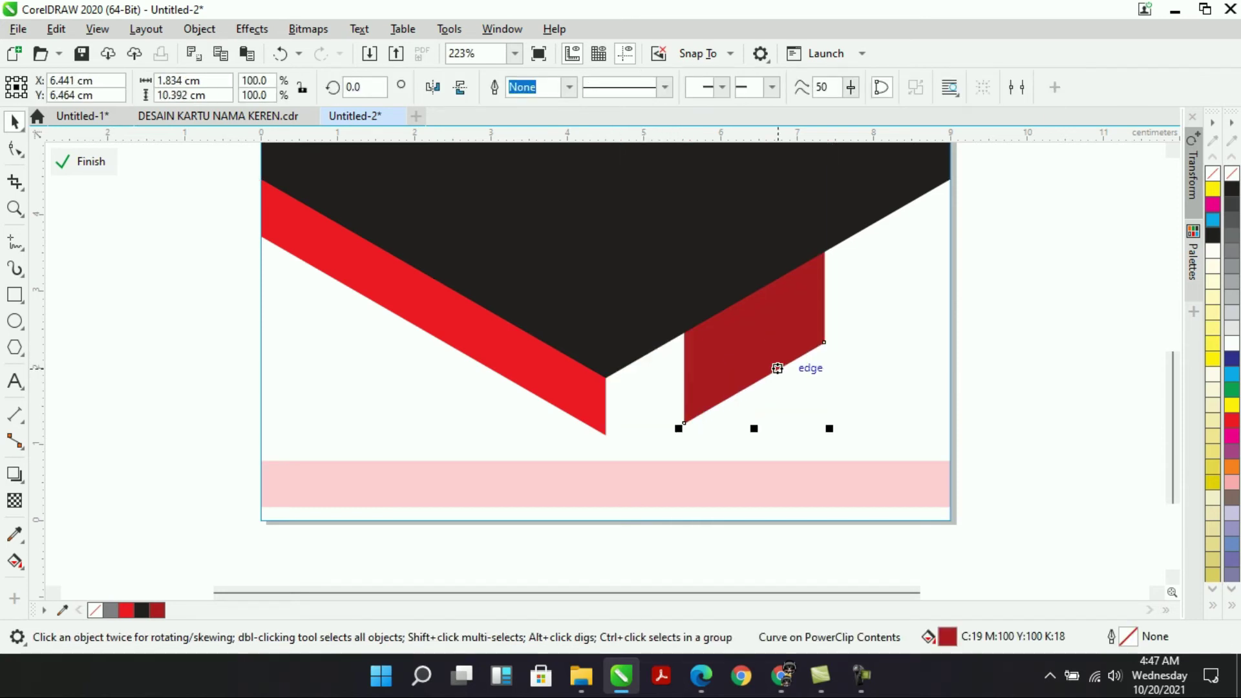
key("ctrl+z")
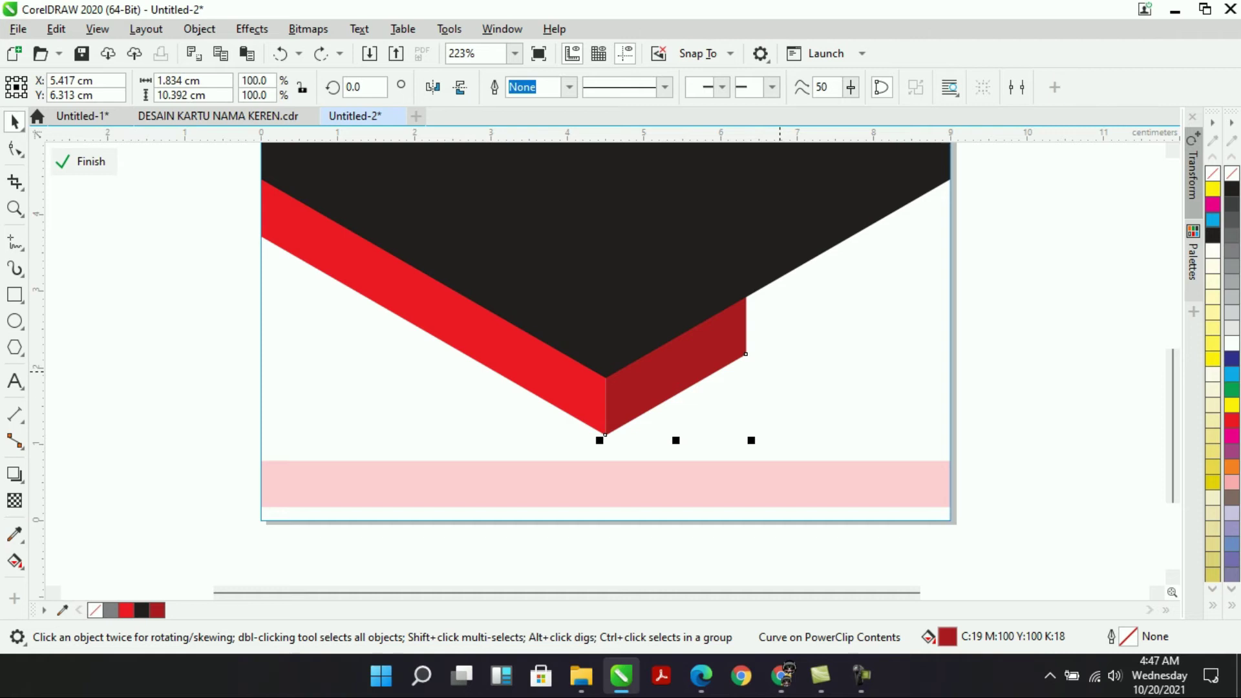
key("ctrl+a")
left_click_drag(675, 335, 675, 306)
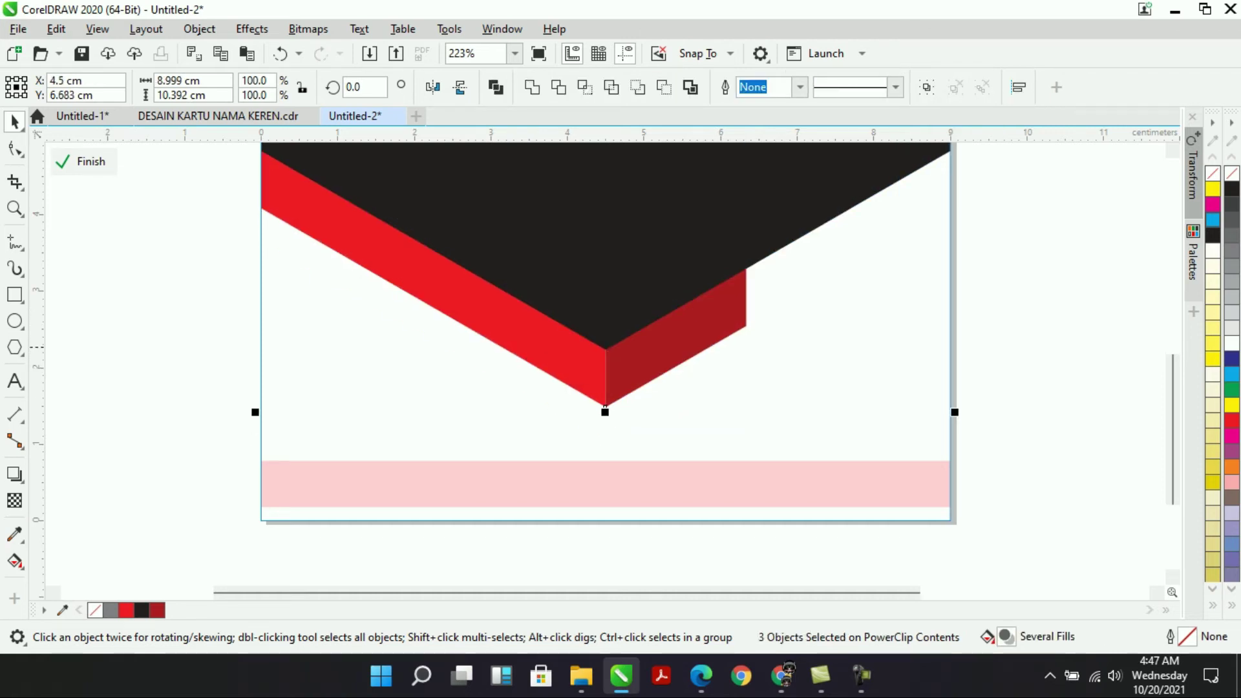
left_click(1011, 347, "ctrl")
left_click(1012, 347)
Send the red bar to the back, behind the website address and its icon.
left_click(933, 477)
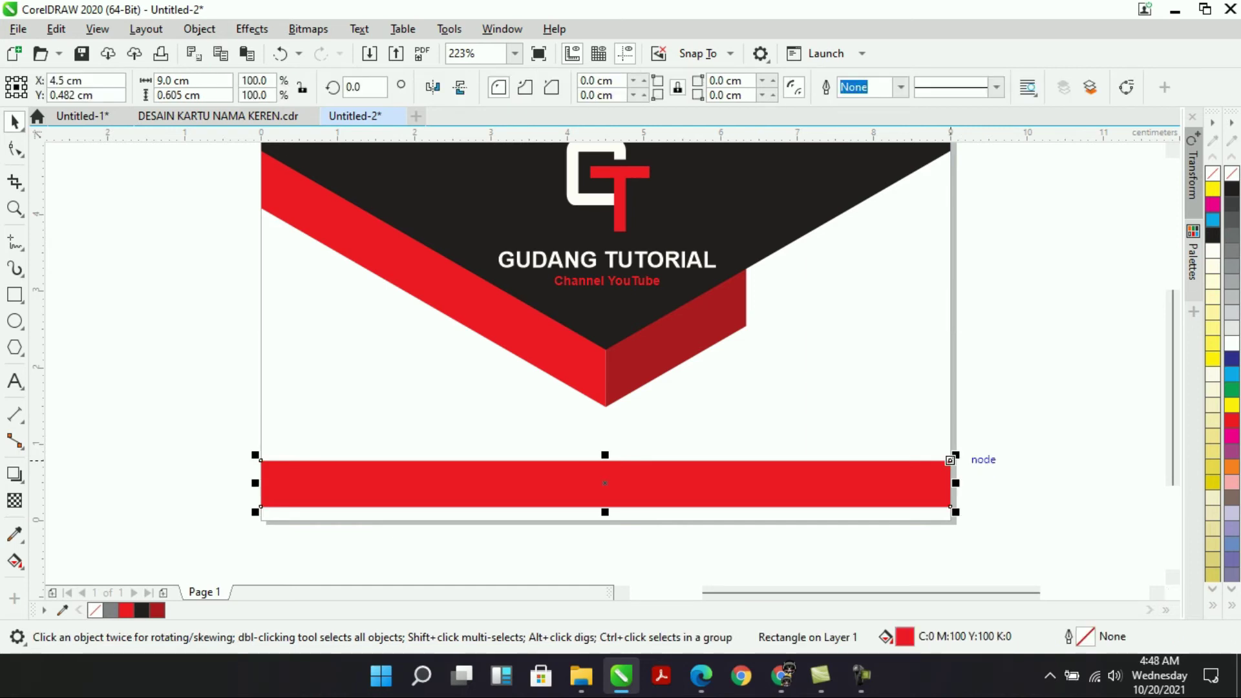
key("shift+Page_Down")
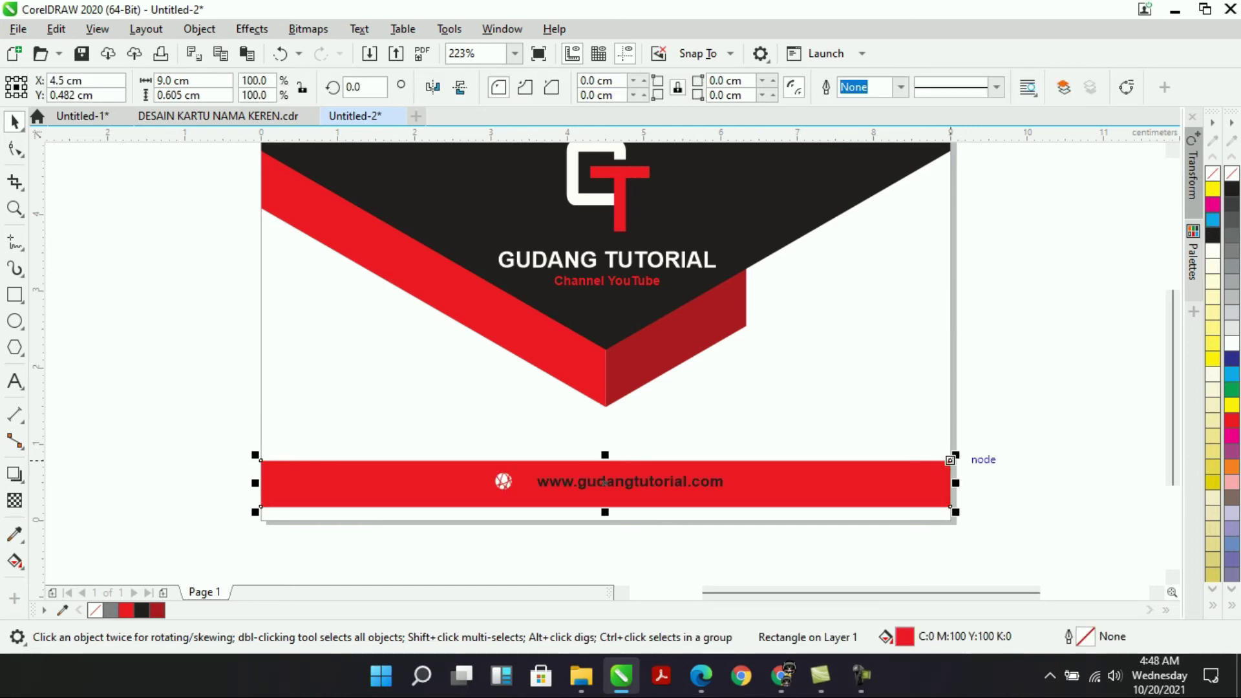
key("Escape")
Recolor the website address text white within its group.
left_click(648, 486)
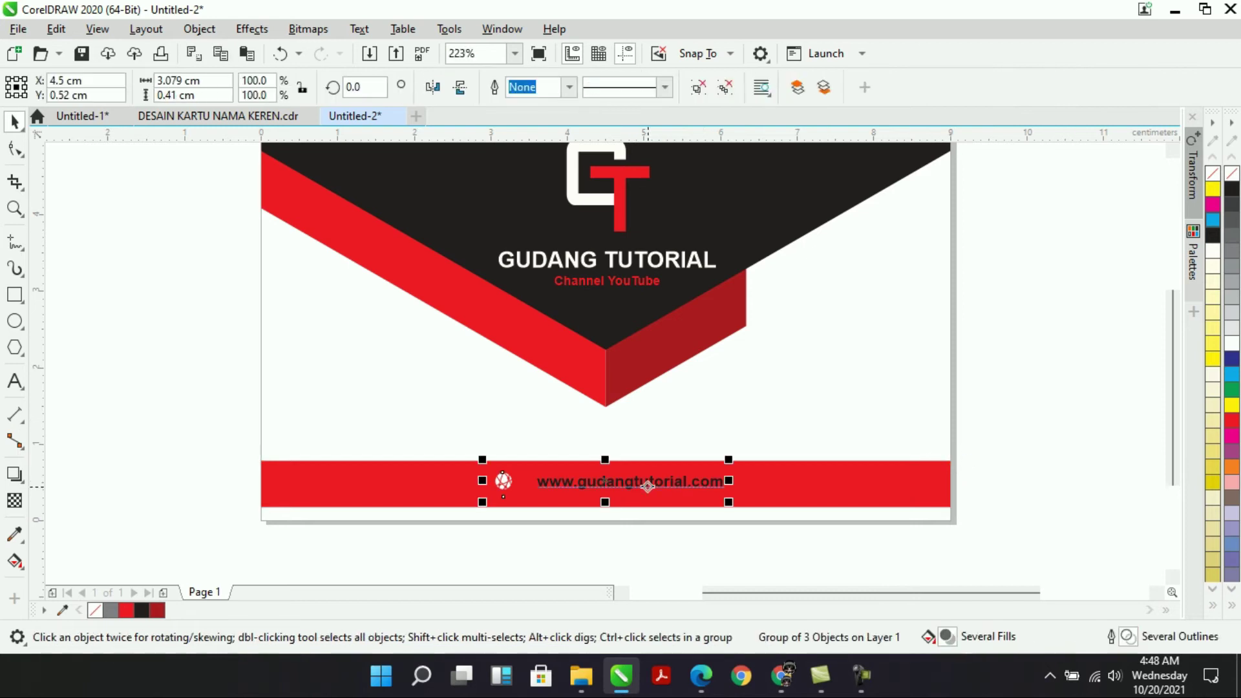
left_click(648, 486, "ctrl")
left_click(1213, 251)
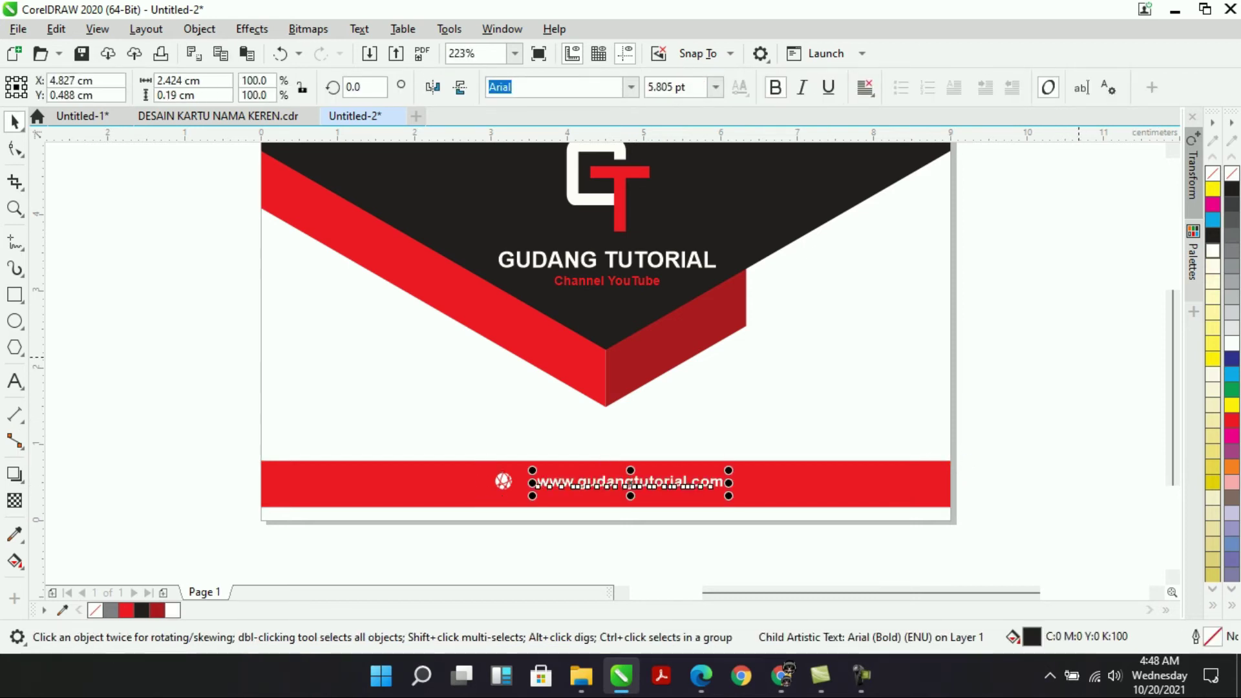
key("Escape")
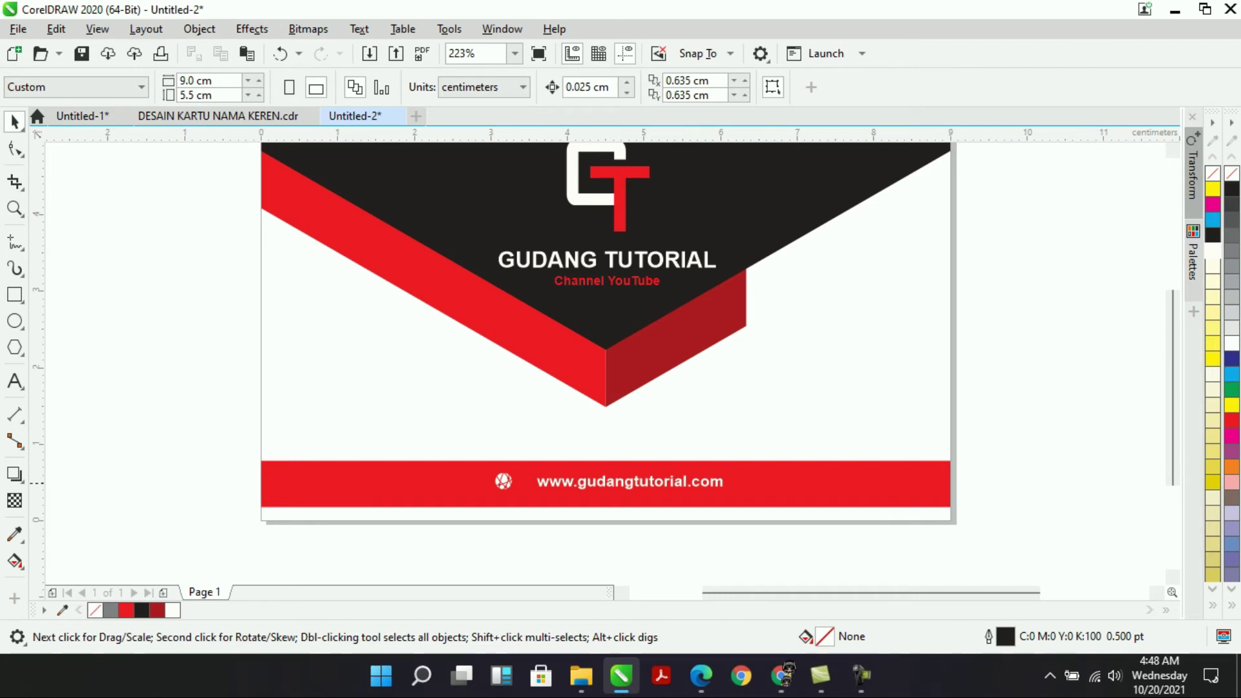
Enlarge the website address group to about 3.53 cm wide and shift it slightly upward together with the red bar.
left_click(727, 482)
left_click_drag(729, 459, 746, 456)
left_click_drag(1035, 432, 230, 540)
left_click_drag(488, 482, 488, 470)
key("Escape")
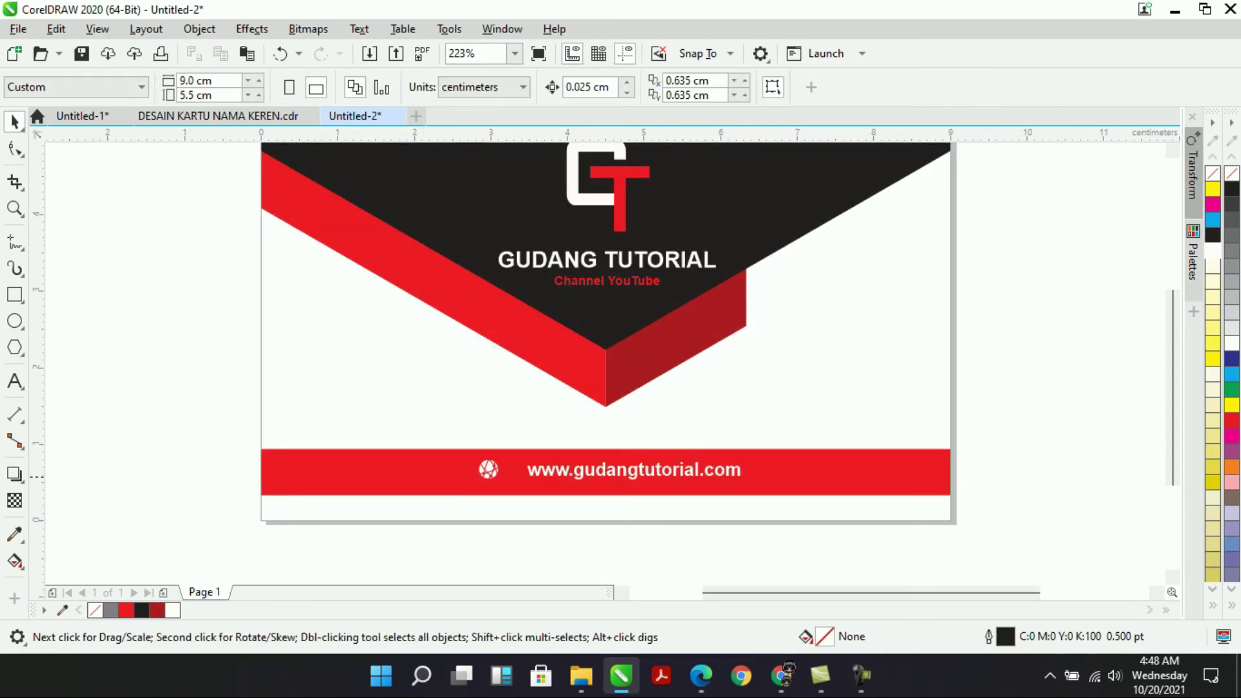
Examine the card's front design with the whole page fitted in the view.
left_click(950, 476)
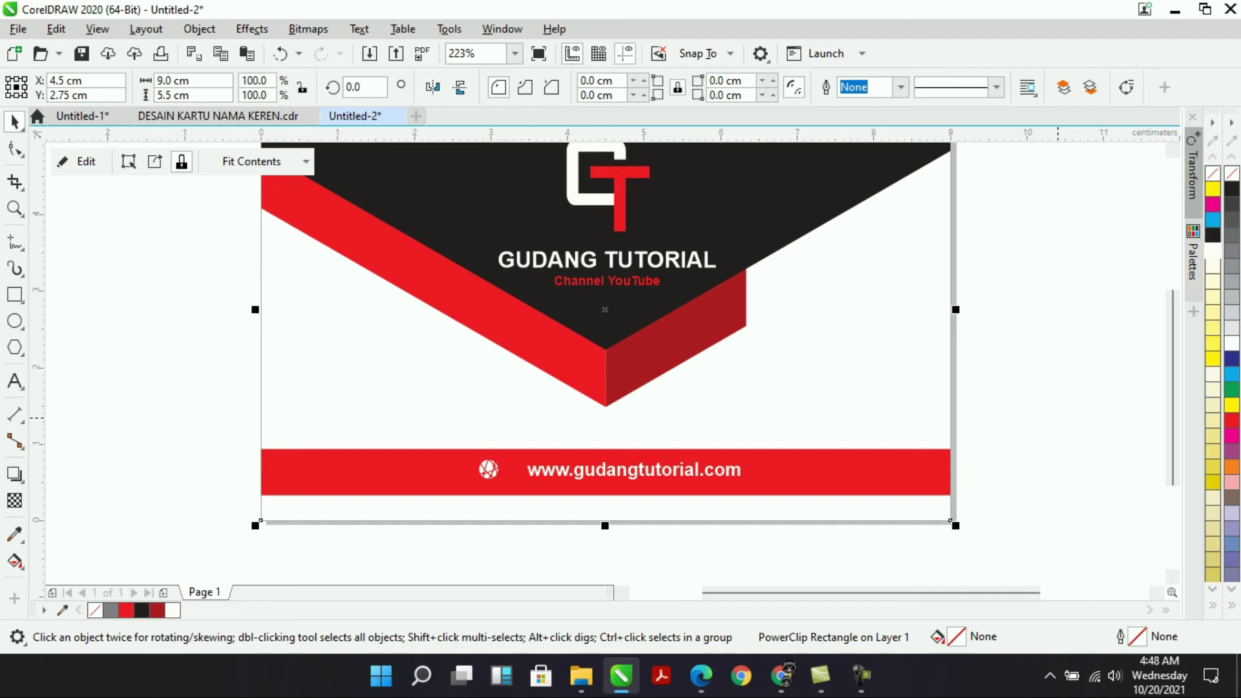
scroll(1058, 418, "down", 1)
scroll(1058, 418, "up", 1)
scroll(1058, 418, "down", 1)
scroll(1058, 418, "up", 1)
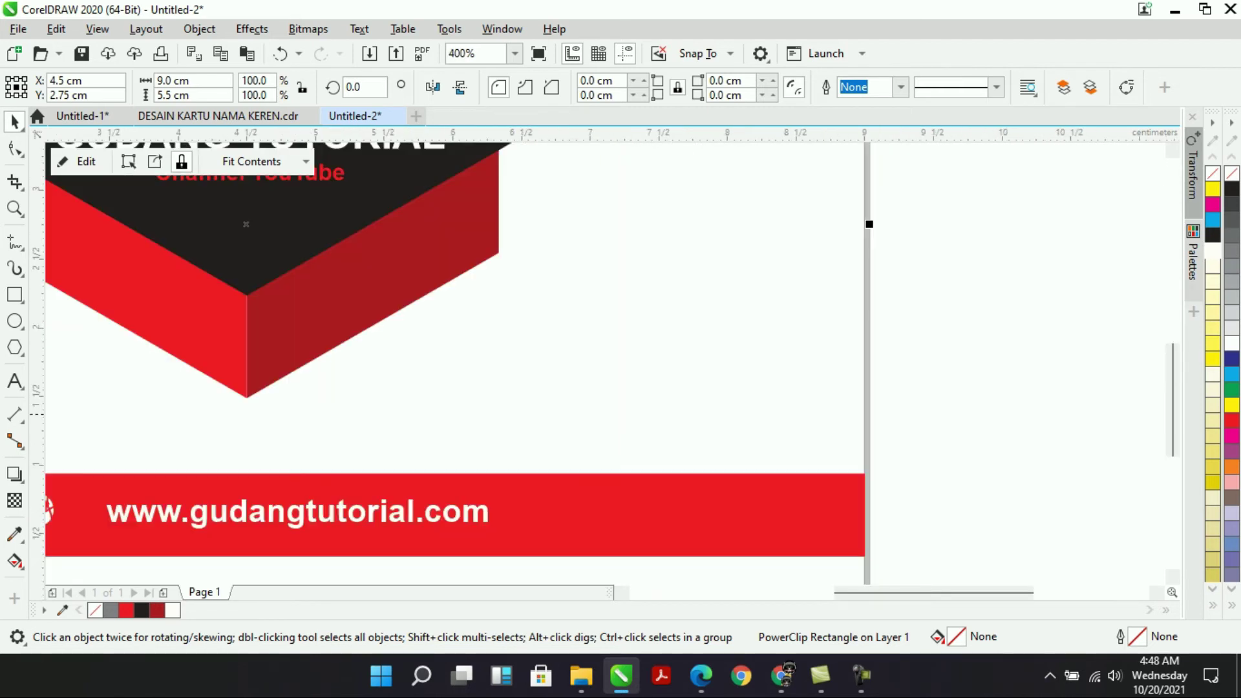
left_click(497, 53)
left_click(515, 53)
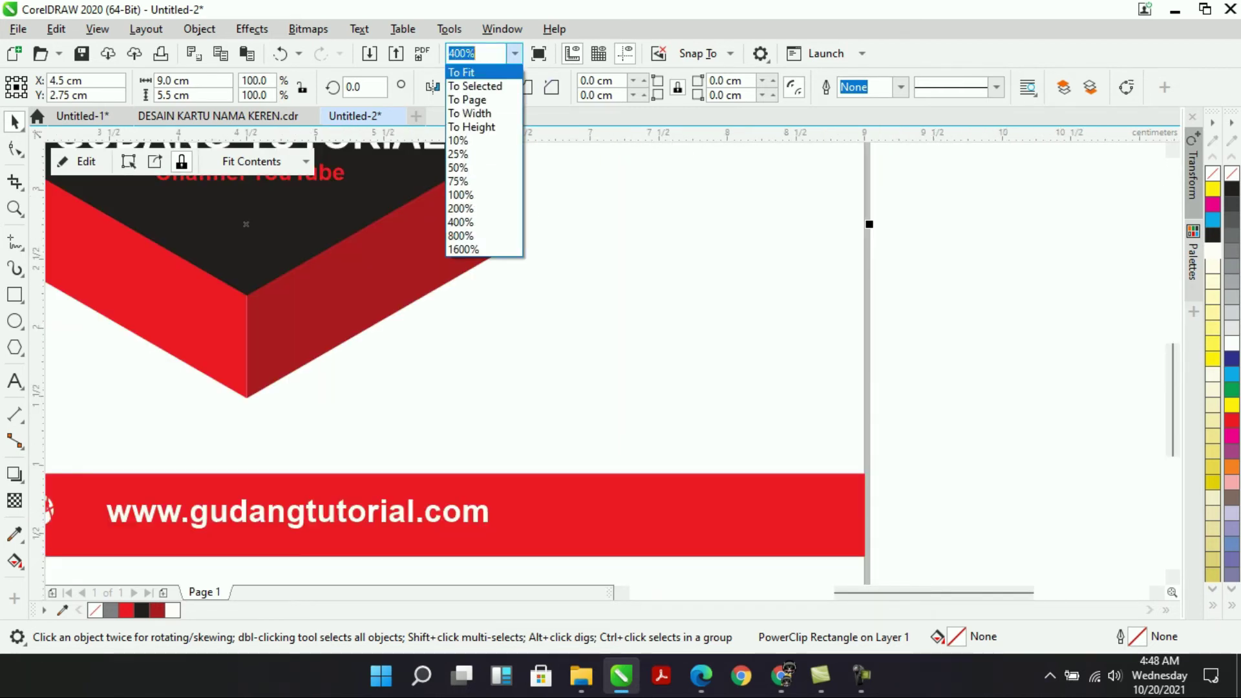
left_click(475, 100)
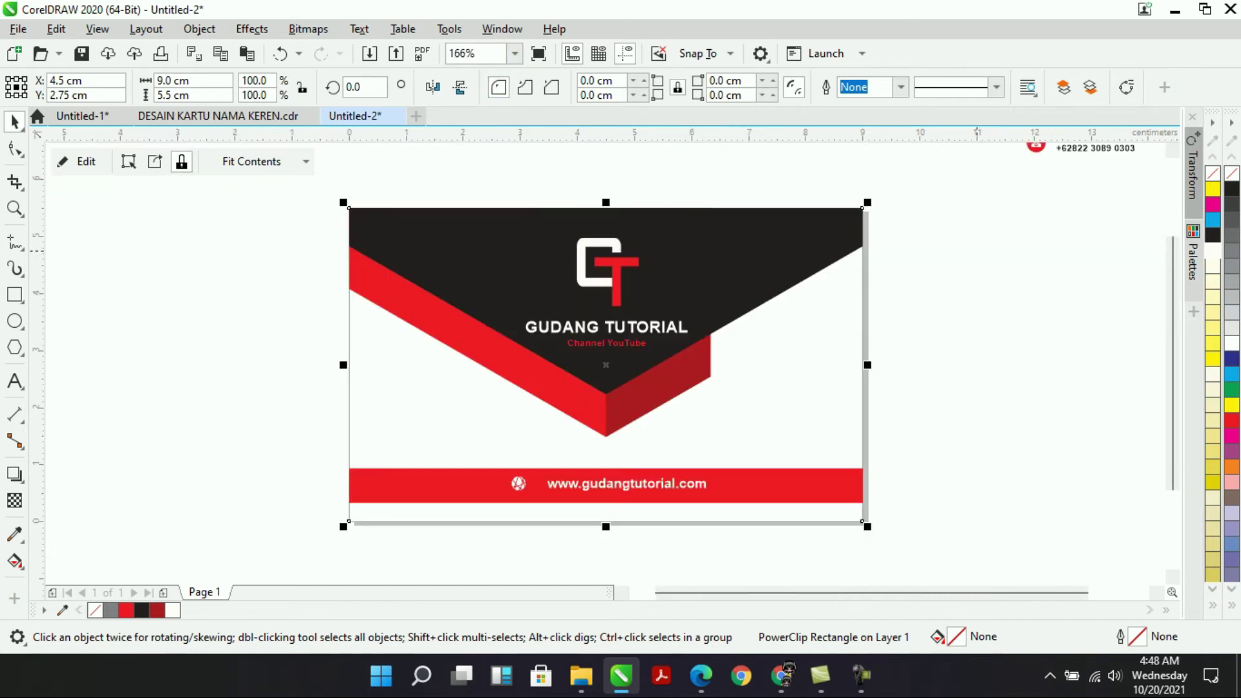
left_click(243, 235)
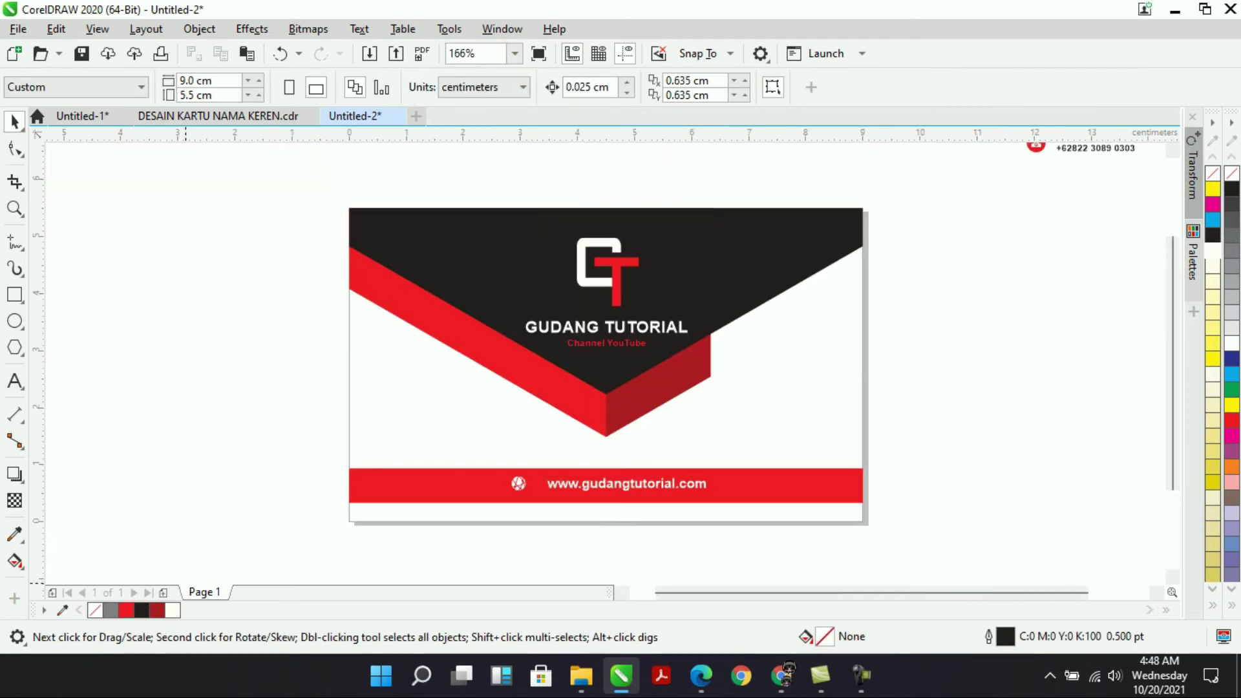
Copy the complete card design onto a newly added second page.
left_click_drag(312, 180, 905, 533)
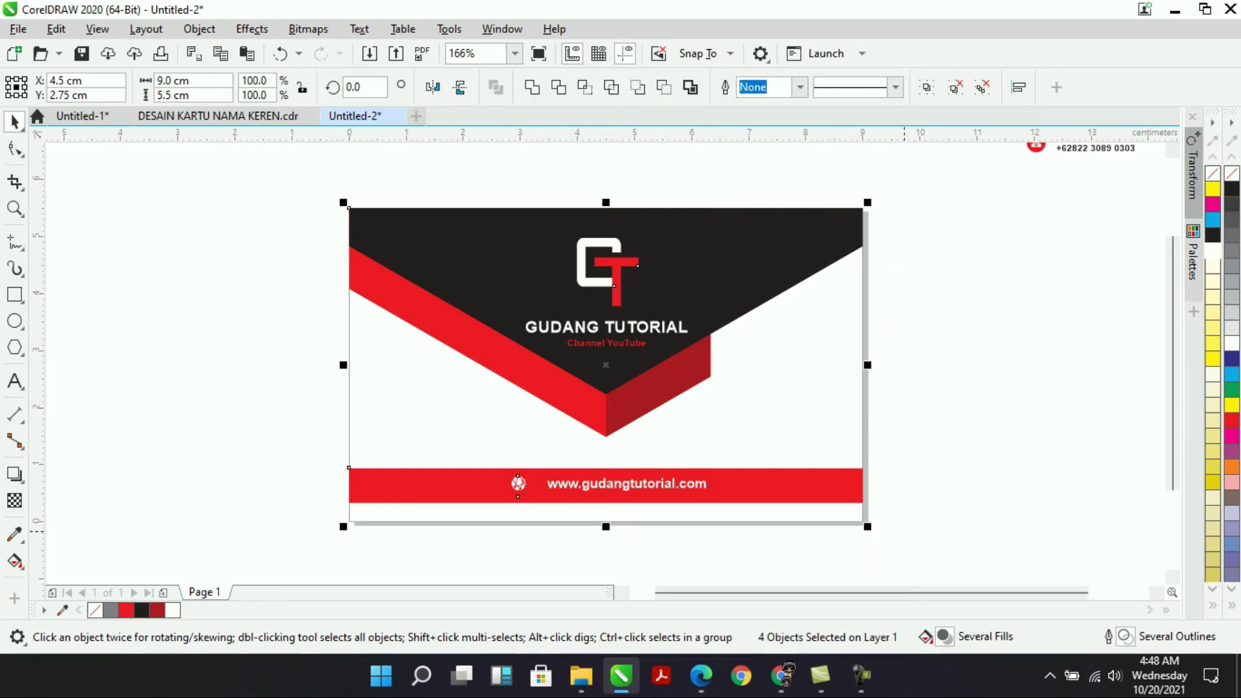
left_click(163, 593)
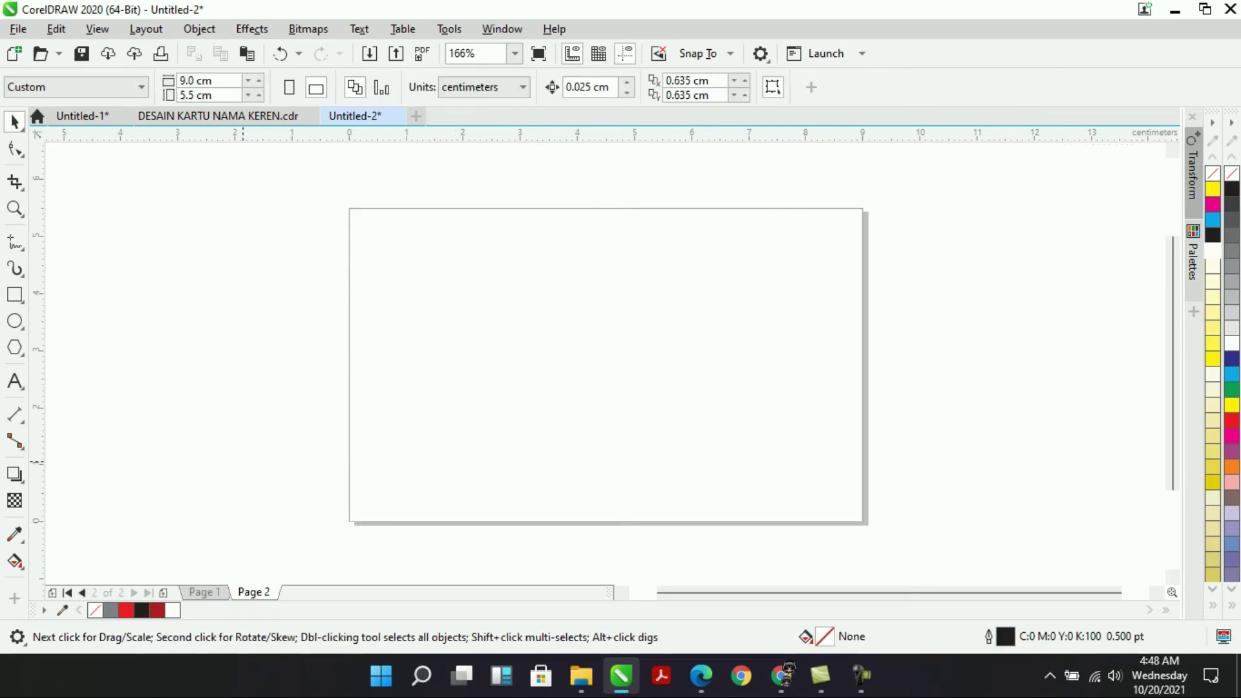
key("ctrl+v")
left_click(243, 462)
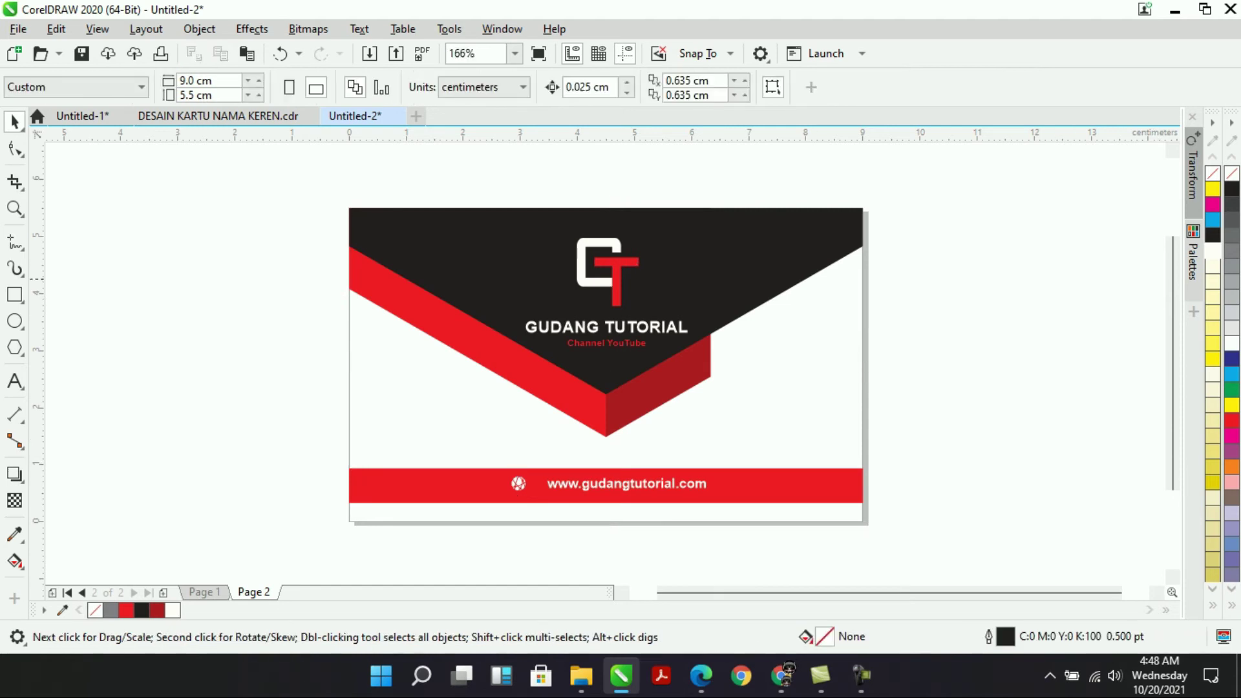
Rotate all three black and red shapes inside the second page's PowerClip together by 90 degrees.
double_click(764, 266)
left_click(817, 270)
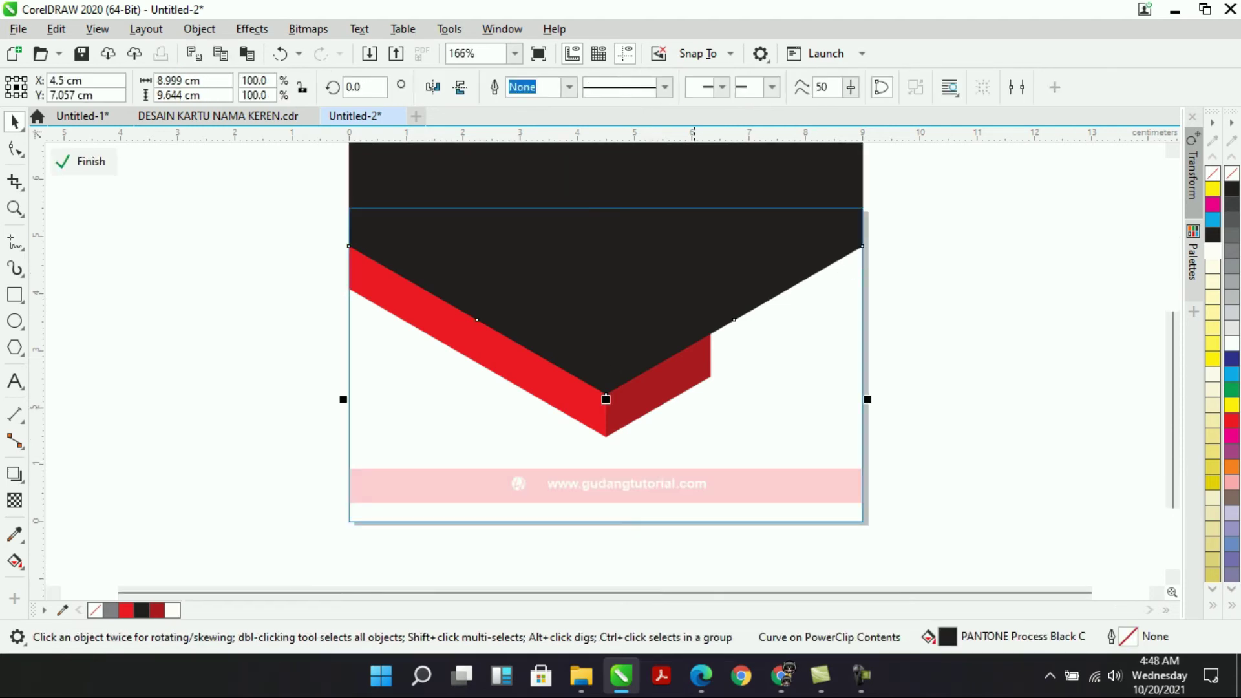
scroll(694, 408, "up", 2)
scroll(374, 362, "down", 2)
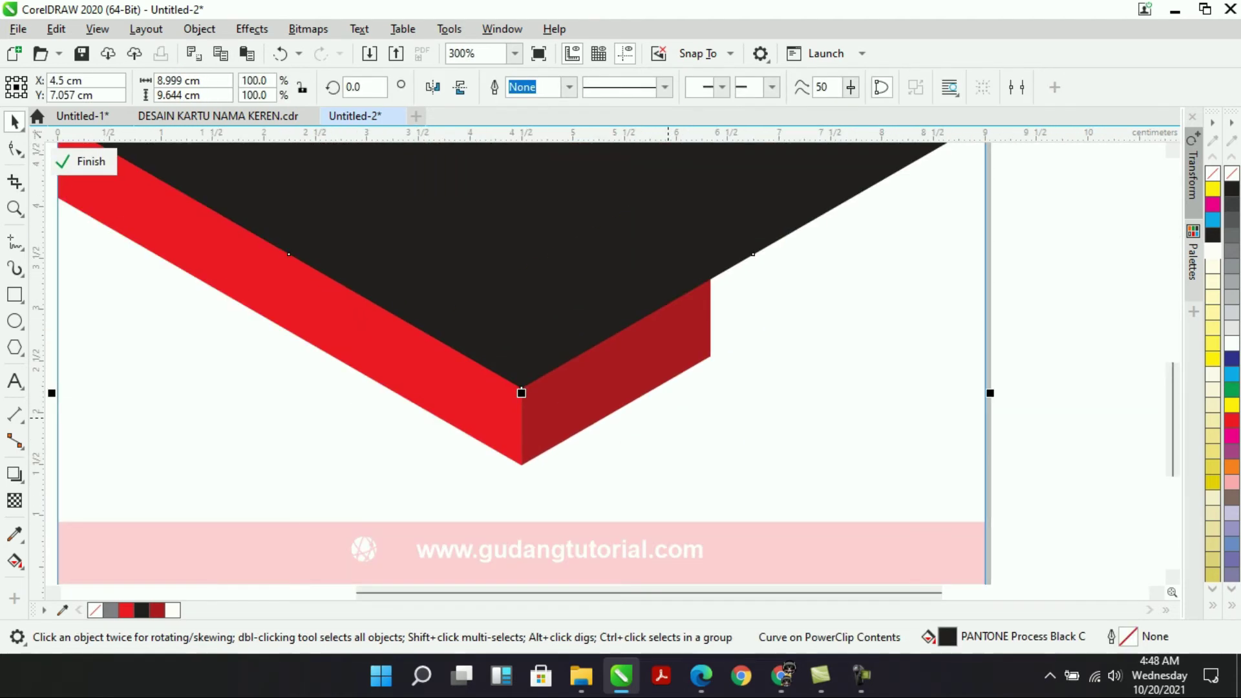
left_click(515, 53)
left_click(483, 86)
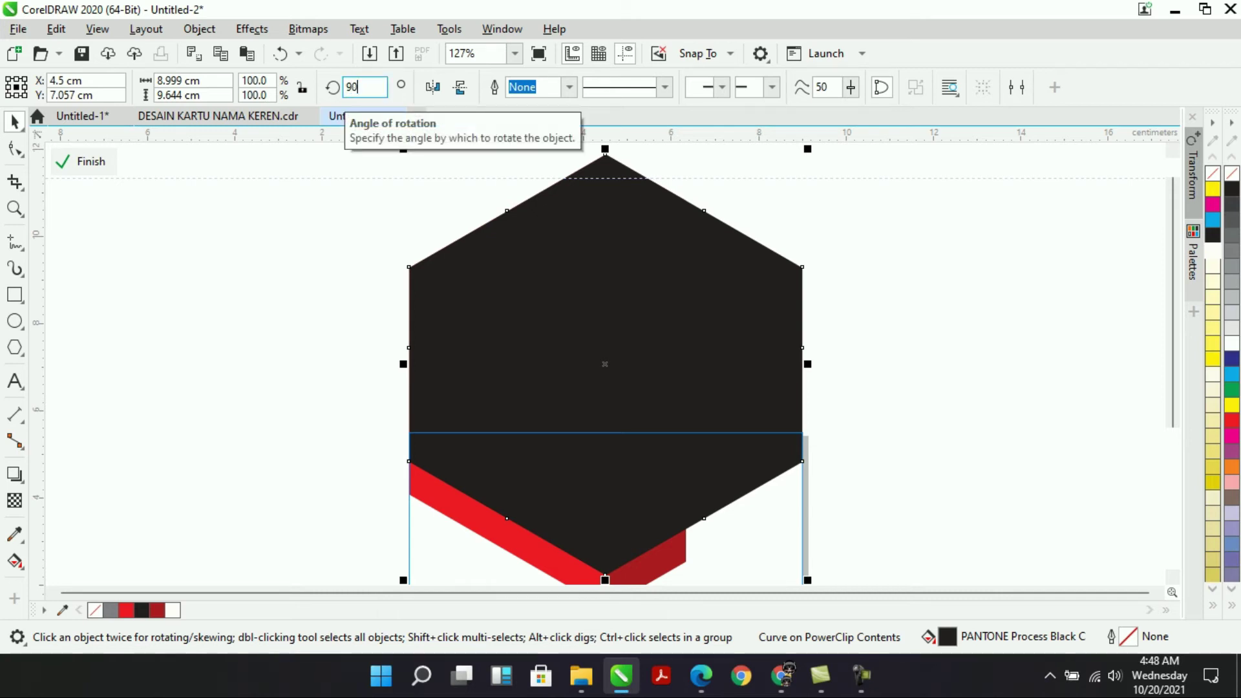
type("90")
key("Return")
key("ctrl+z")
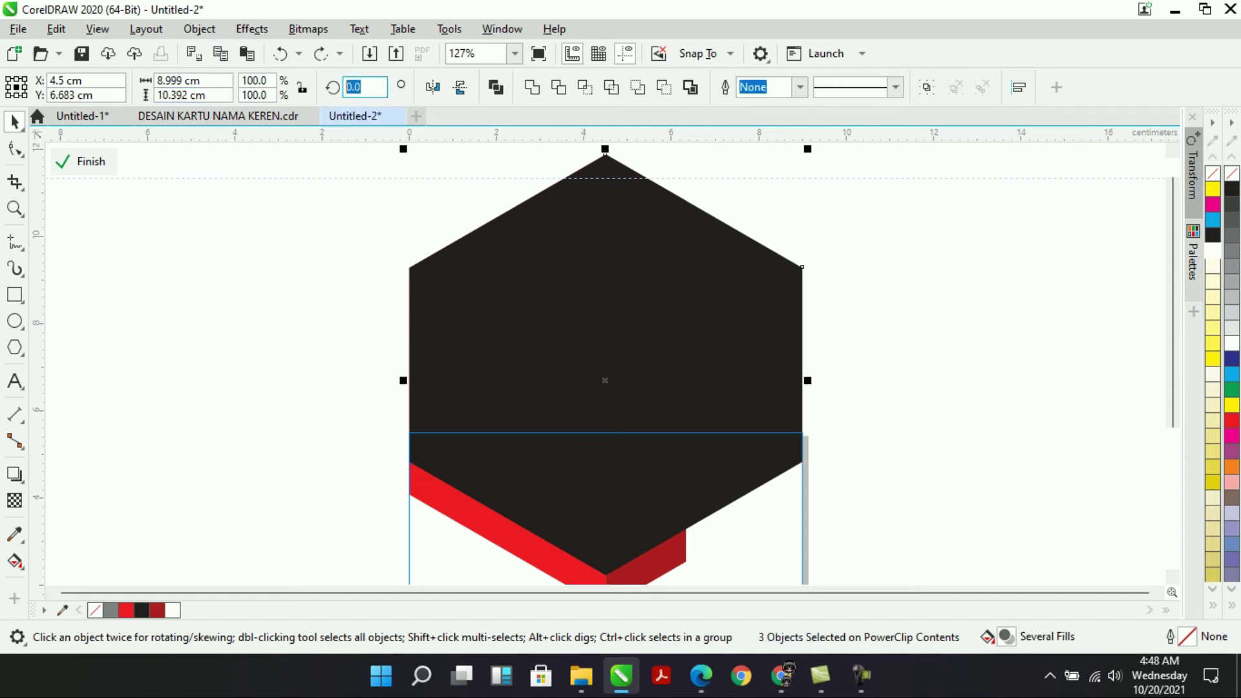
key("Return")
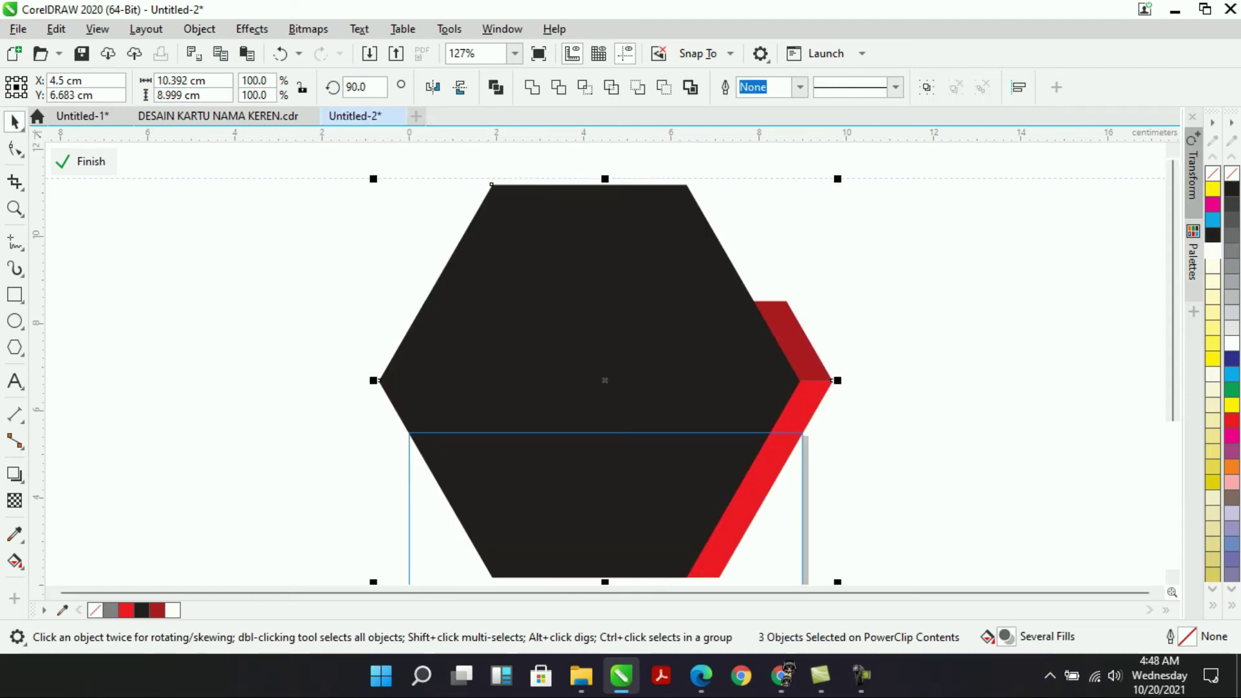
Scale the rotated shapes to the 5.5 cm card height, place them at the card's left side, and finish editing the PowerClip.
left_click_drag(838, 179, 647, 344)
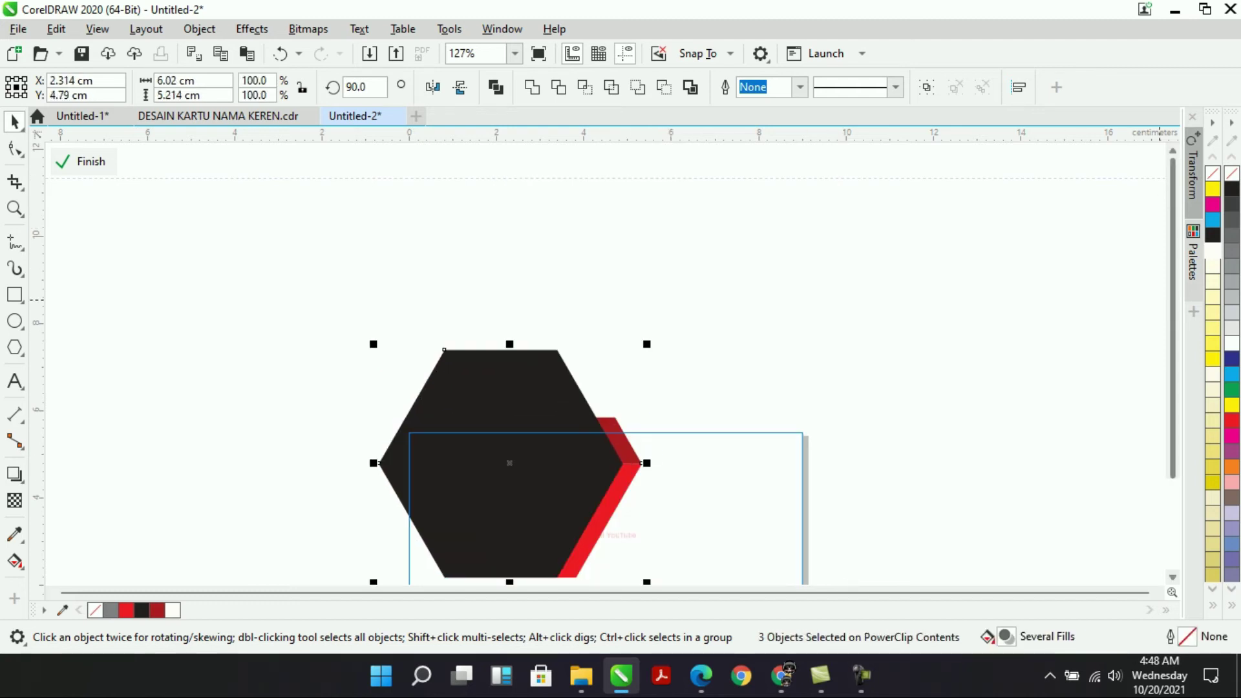
scroll(557, 378, "down", 3)
left_click_drag(556, 378, 471, 473)
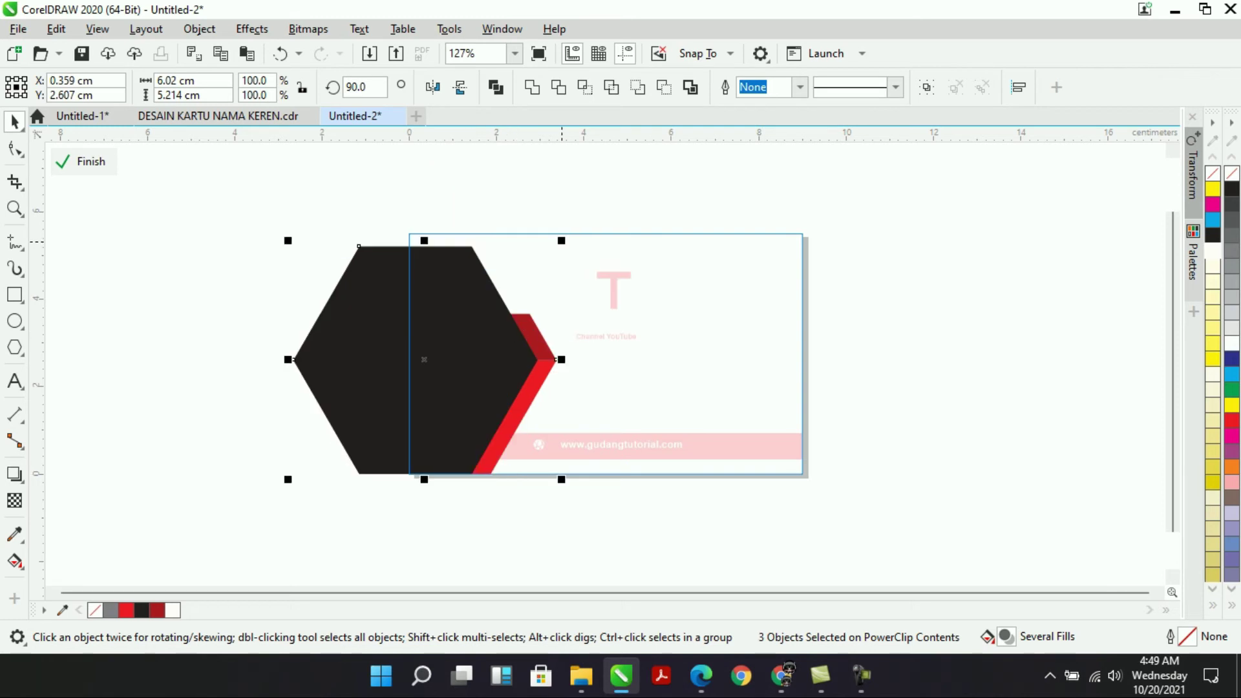
left_click_drag(561, 240, 575, 228)
left_click_drag(514, 337, 544, 328)
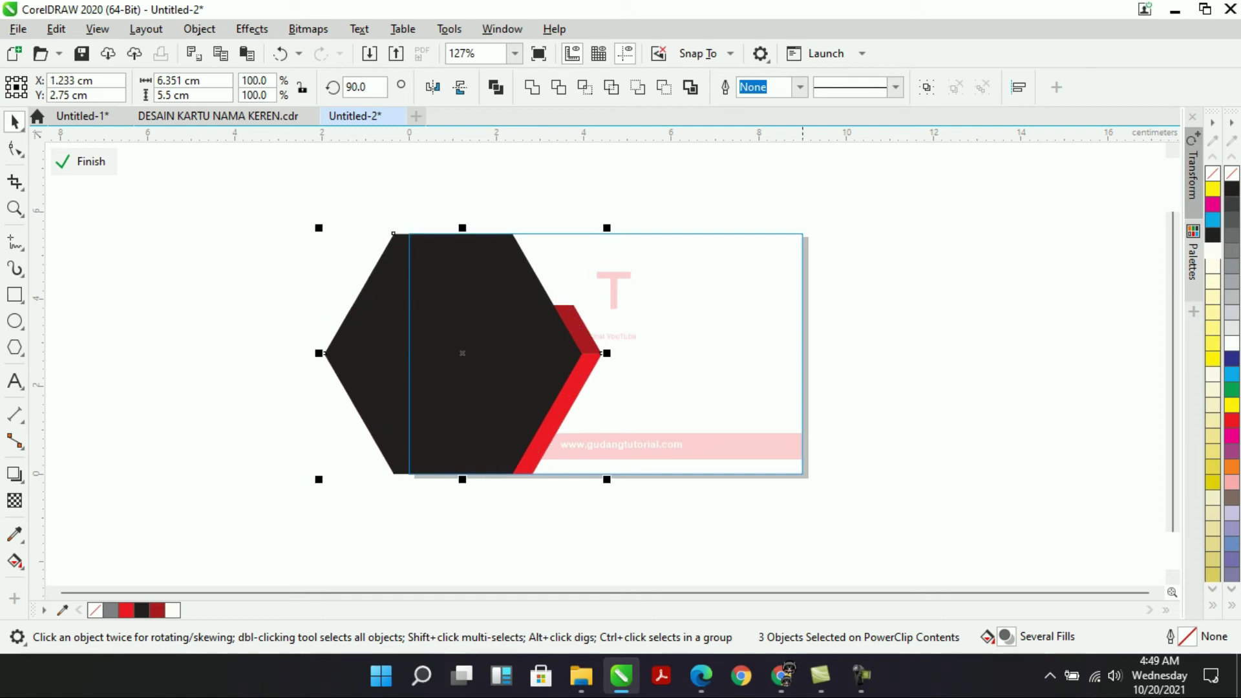
left_click(860, 350, "ctrl")
Move the logo with its company name and tagline onto the black hexagon of the second page.
left_click_drag(634, 284, 497, 320)
left_click(857, 427)
left_click(768, 447)
left_click(891, 417)
Remove the website address, its round icon and the red bar from the second page.
left_click_drag(912, 416, 481, 497)
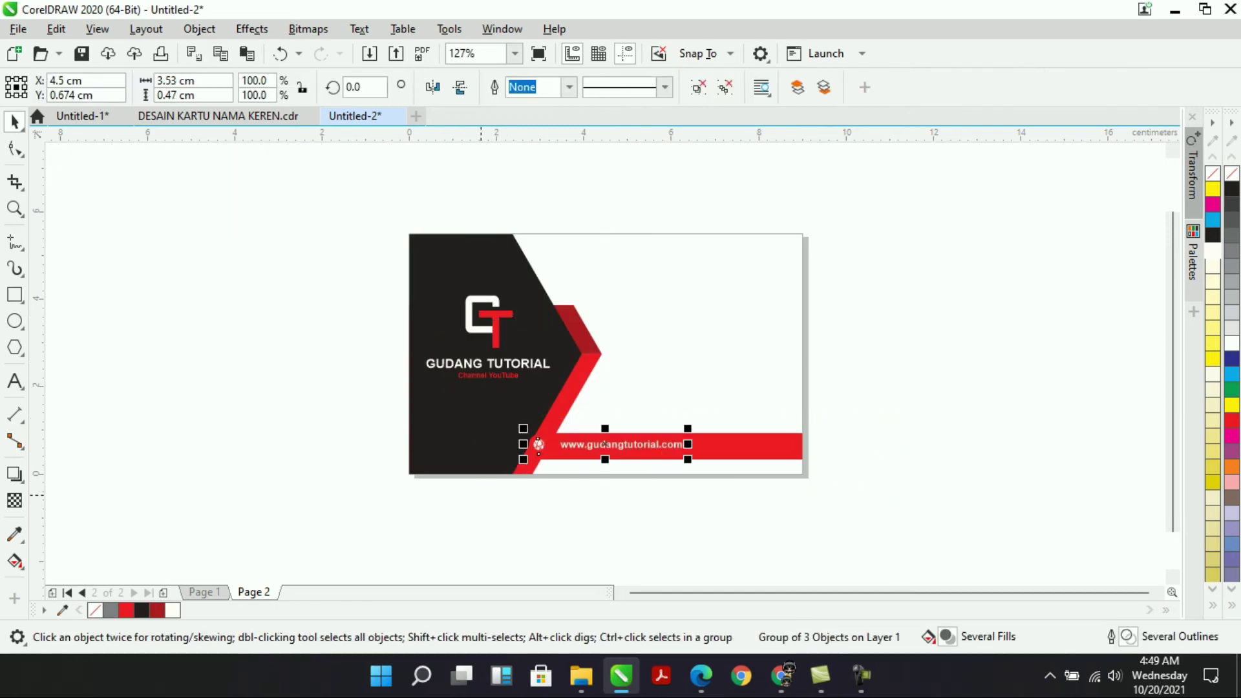
left_click(872, 453)
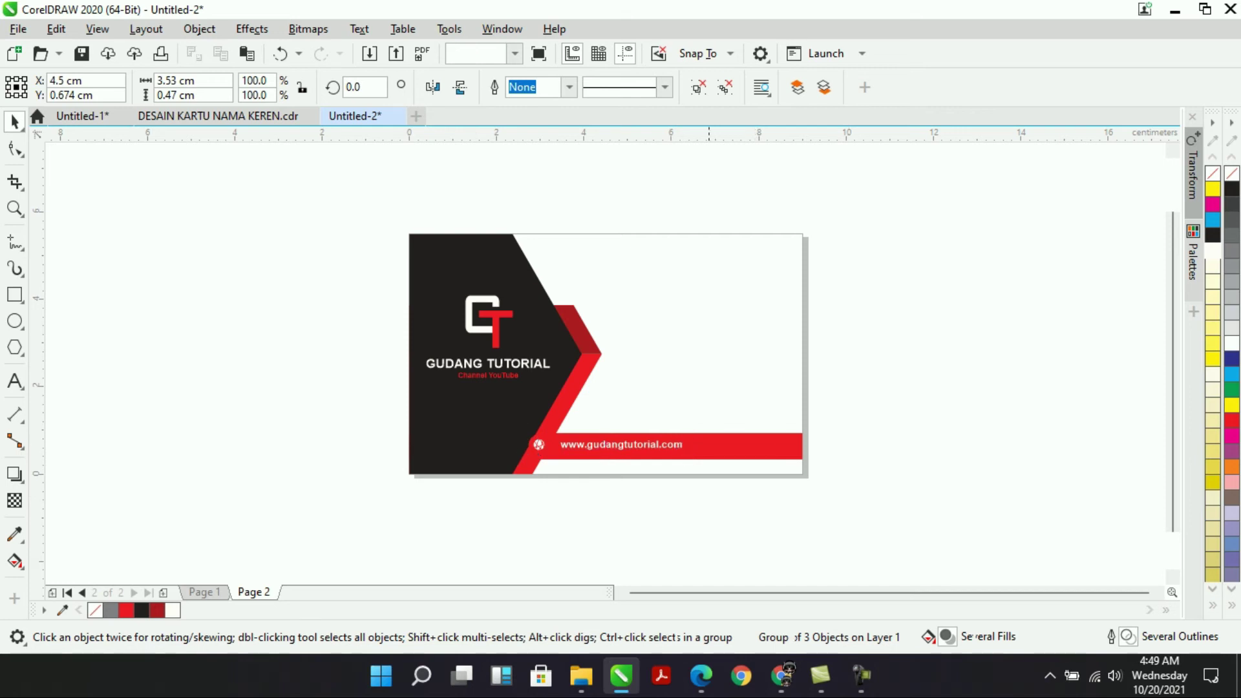
left_click_drag(823, 452, 608, 413)
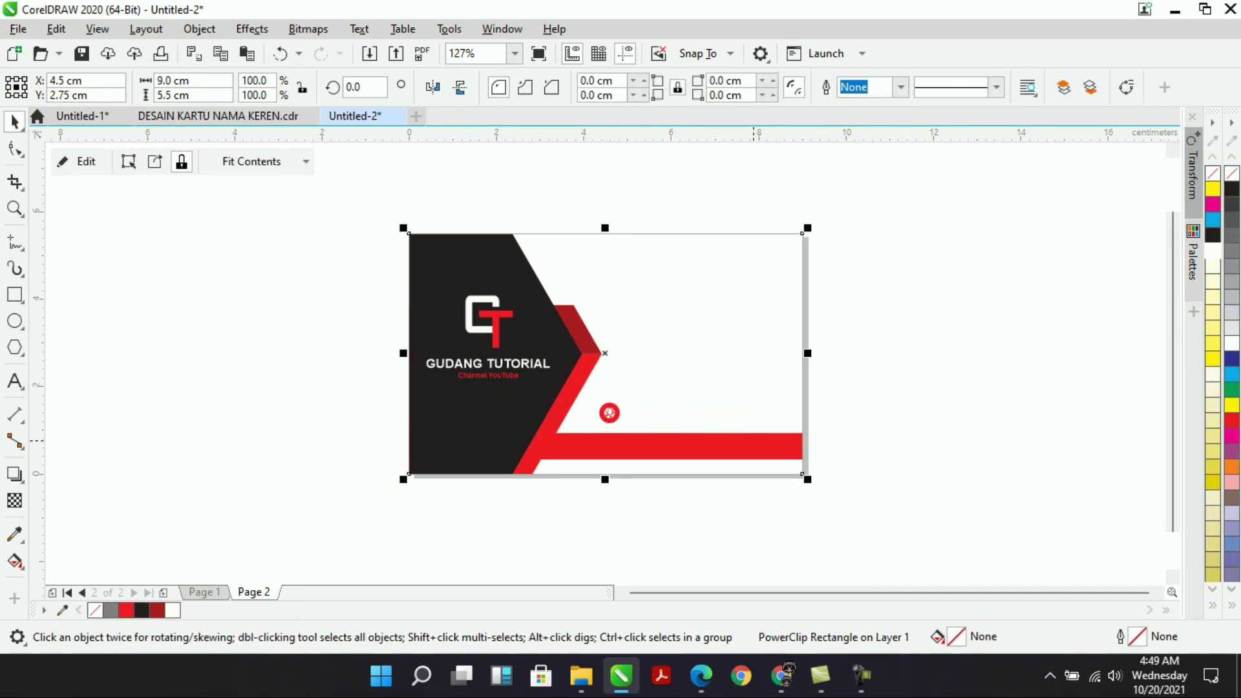
left_click(753, 441, "ctrl")
left_click(794, 444, "ctrl")
left_click_drag(856, 510, 390, 410)
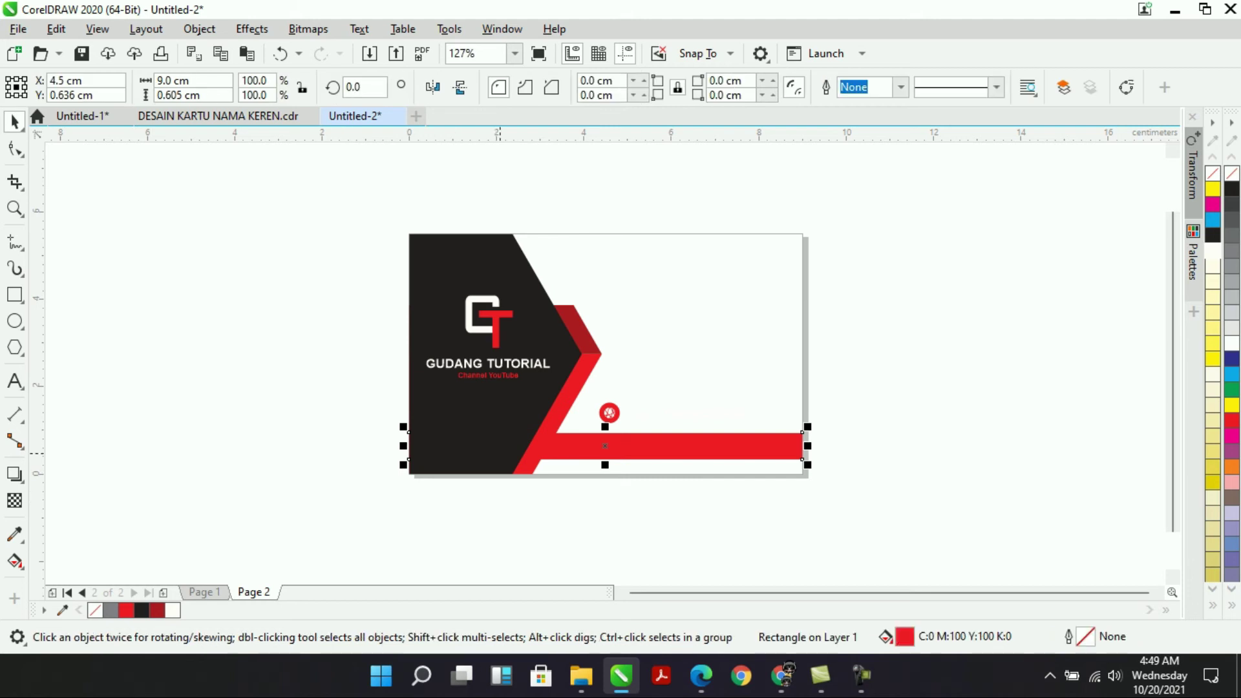
left_click_drag(604, 443, 747, 270)
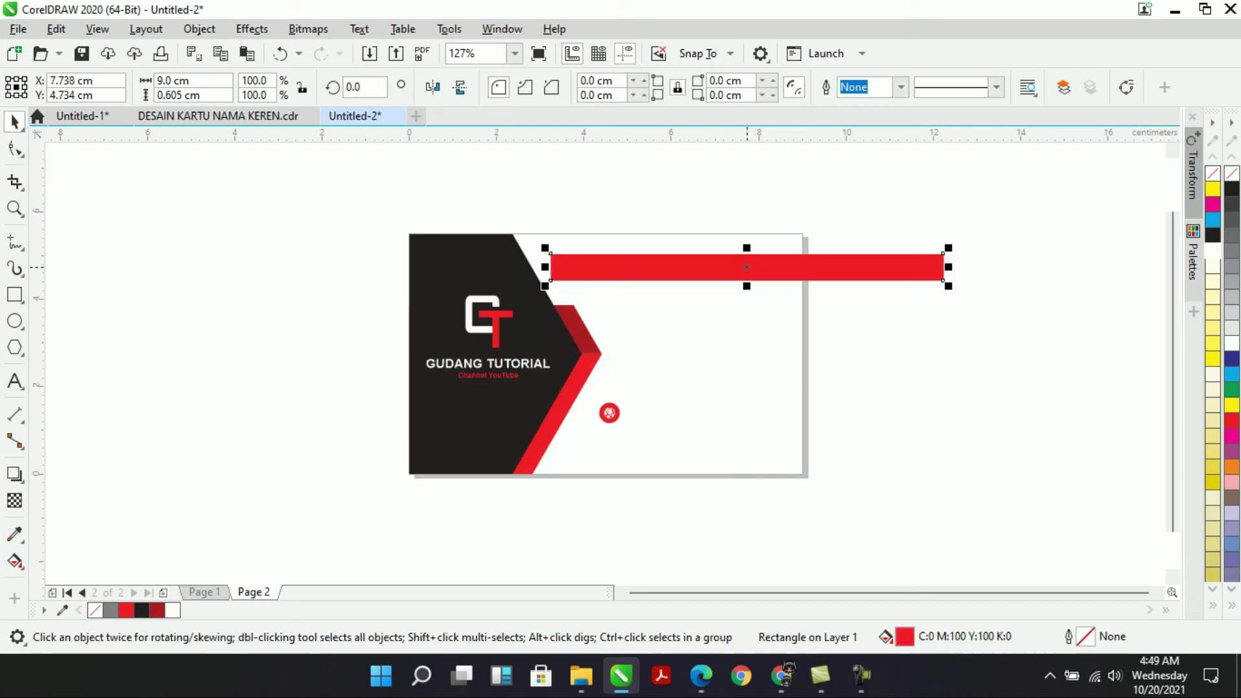
key("Delete")
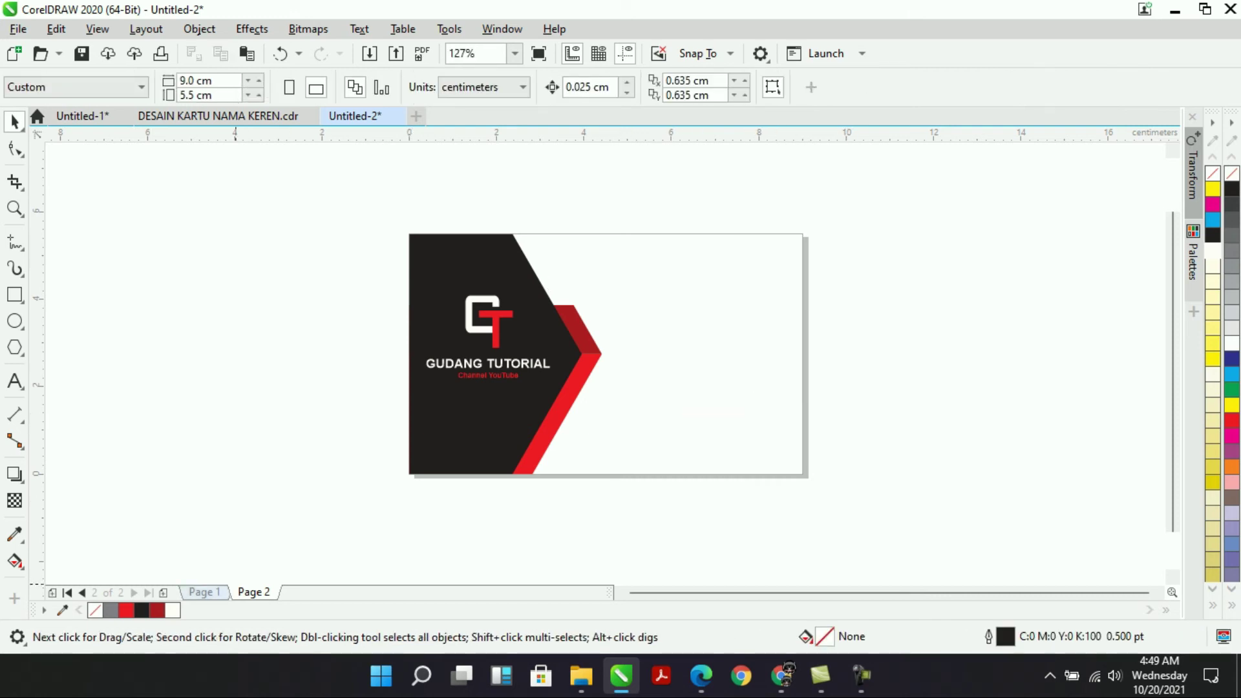
Transfer the contact icons and texts from beside the first page to the second page, placing them in the card's white area.
left_click(202, 592)
left_click(993, 186)
left_click_drag(888, 225, 1133, 189)
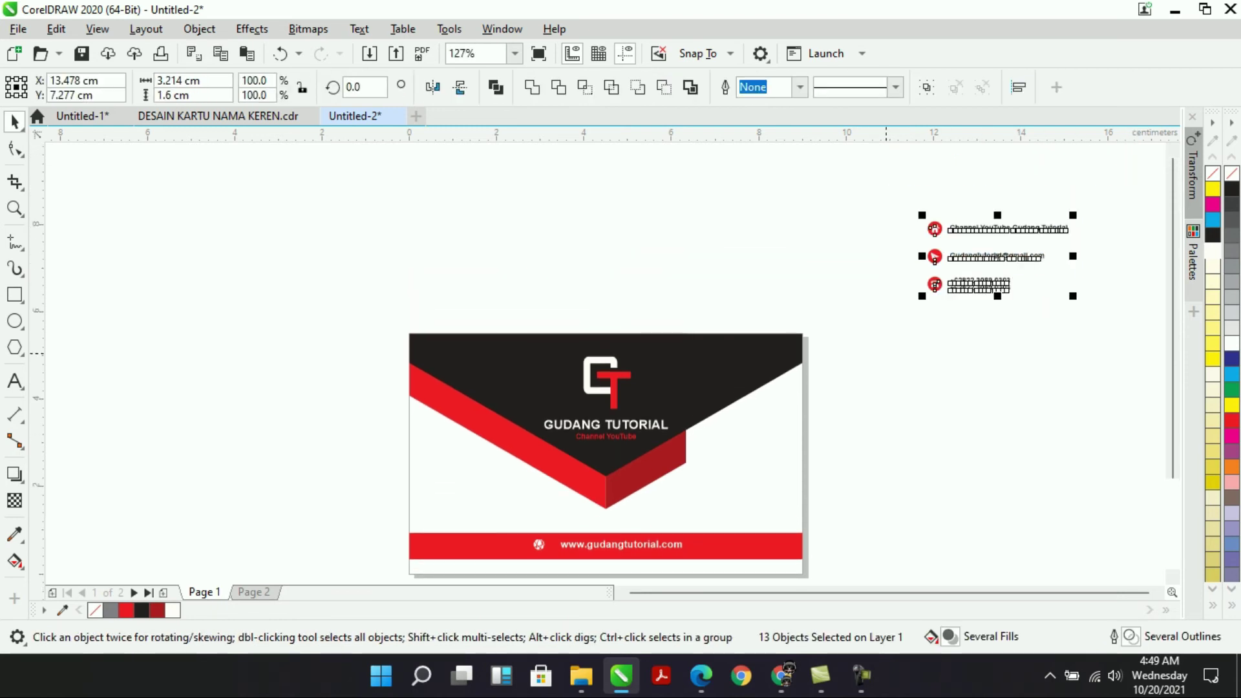
key("ctrl+x")
left_click(253, 592)
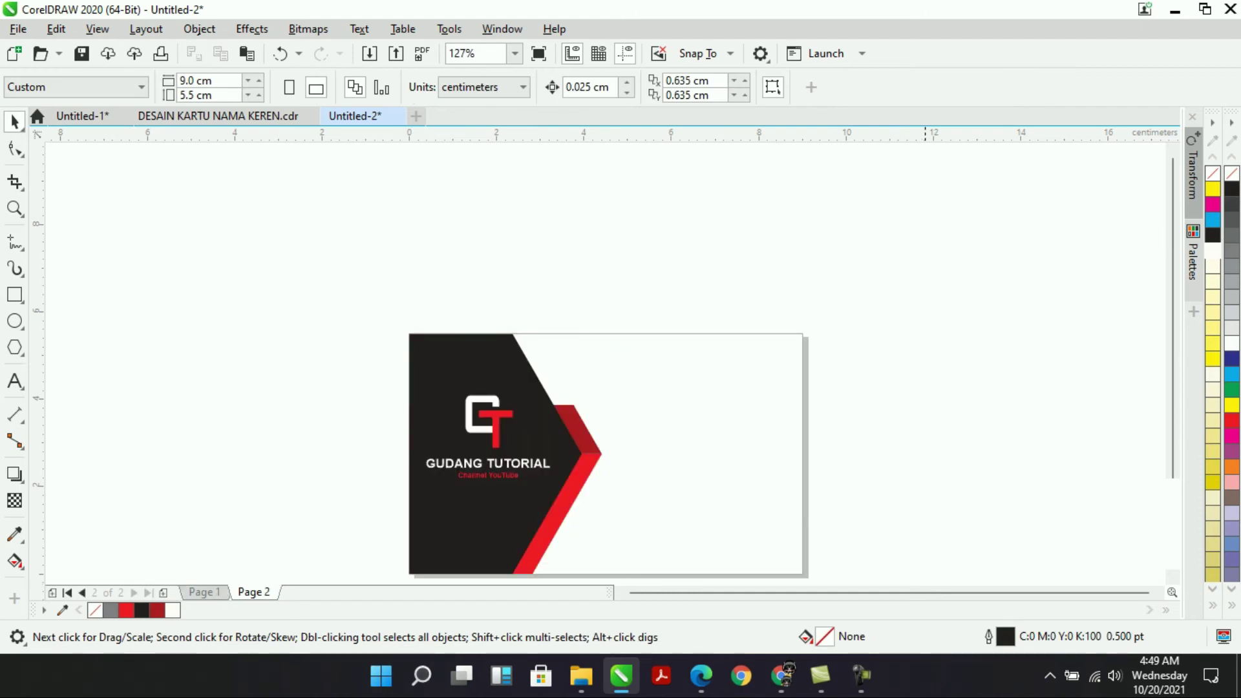
key("ctrl+v")
left_click_drag(974, 259, 668, 498)
left_click(1027, 515)
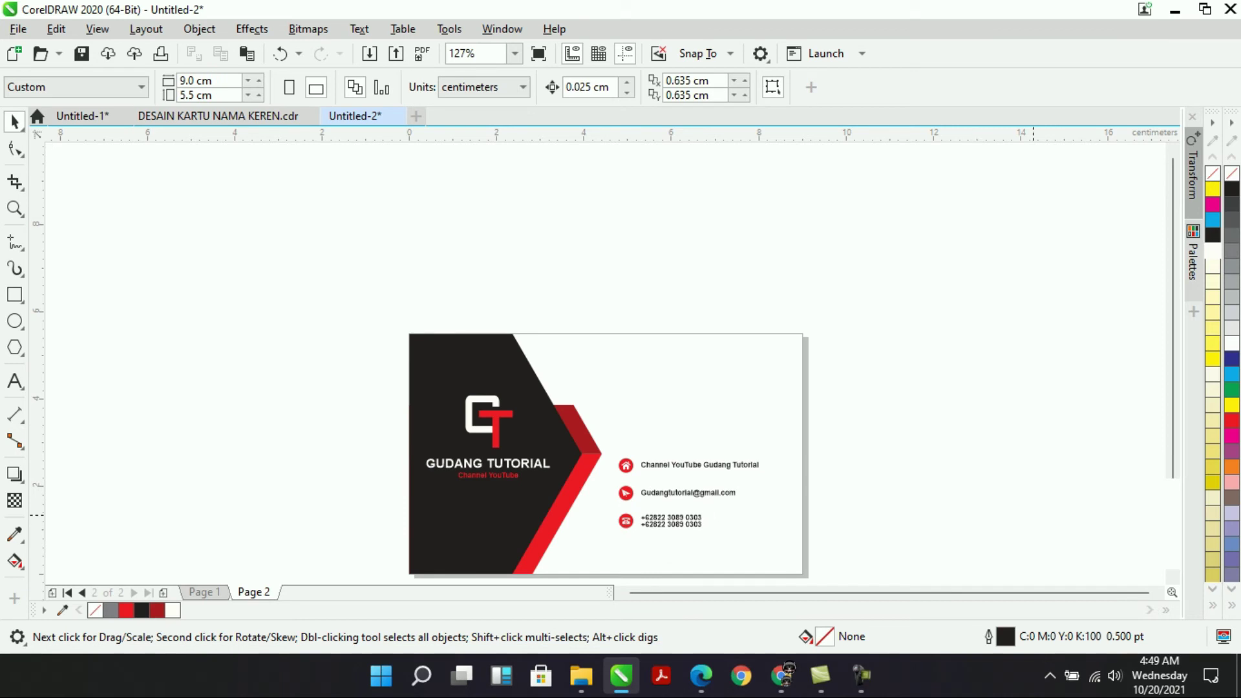
Duplicate the "Channel YouTube Gudang Tutorial" text line into the empty space above the contact details.
left_click(534, 464)
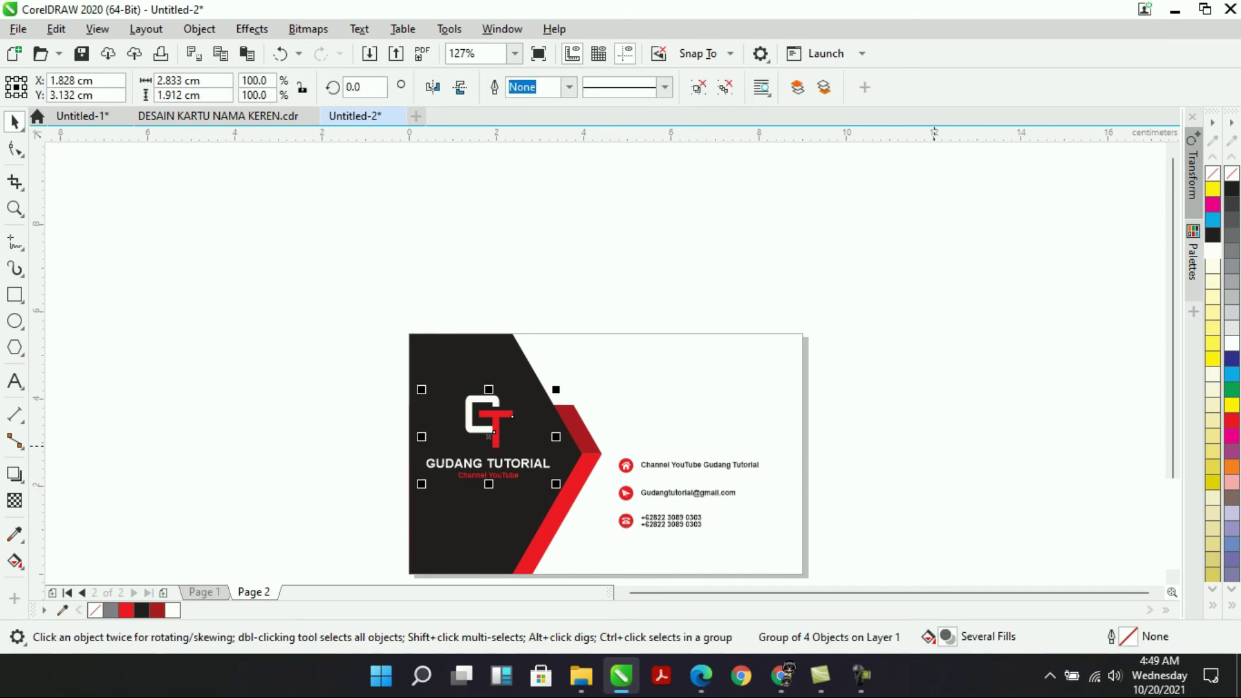
left_click(933, 463)
left_click(711, 463)
left_click_drag(711, 464, 689, 400)
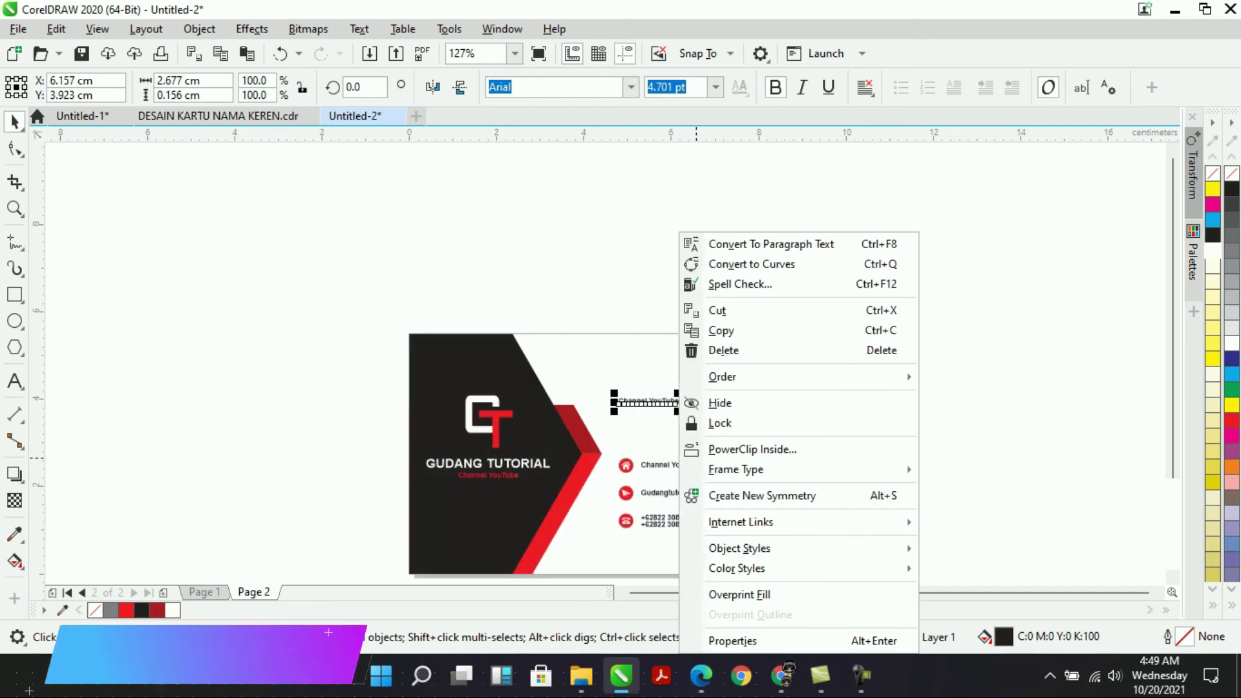
key("Escape")
Replace the duplicated text's wording with "GUDANG TUTORIAL".
key("F8")
key("ctrl+a")
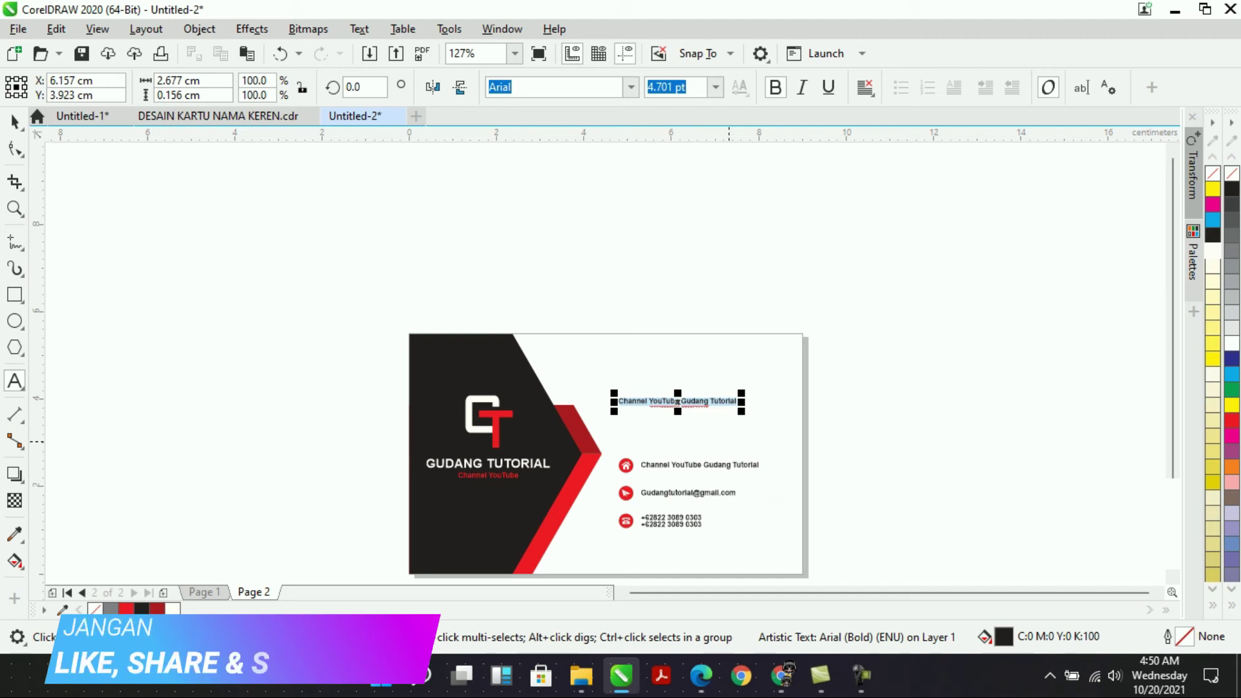
left_click(708, 401)
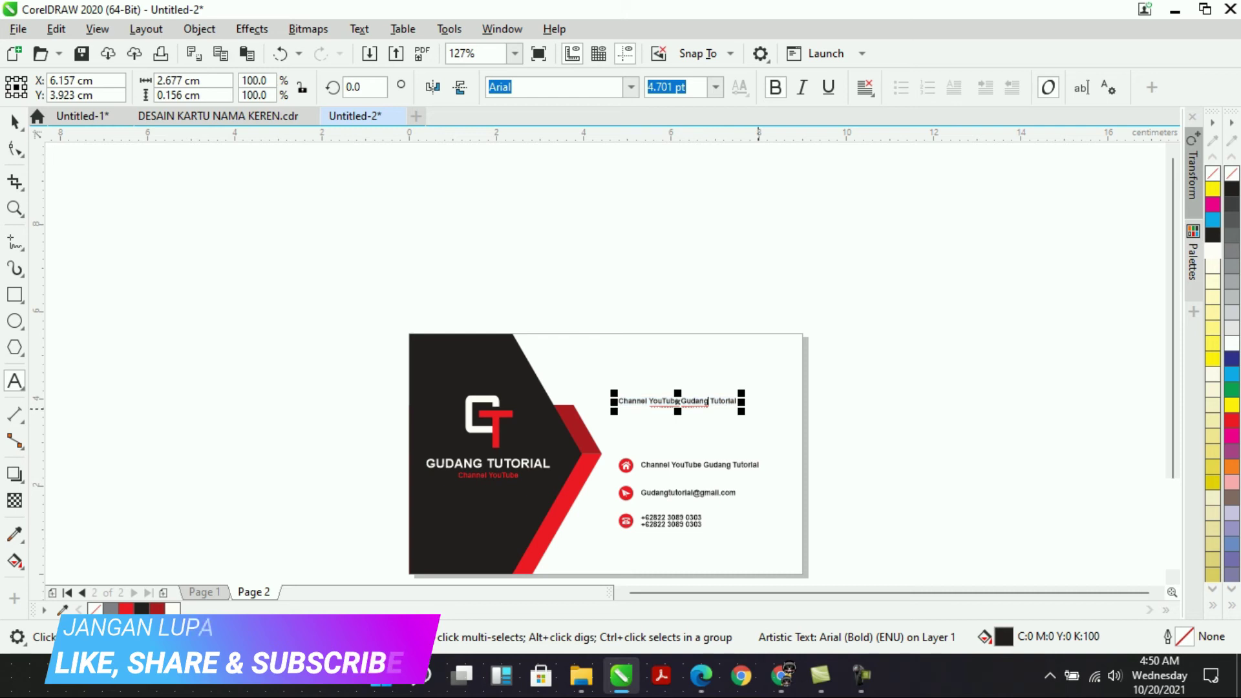
key("ctrl+a")
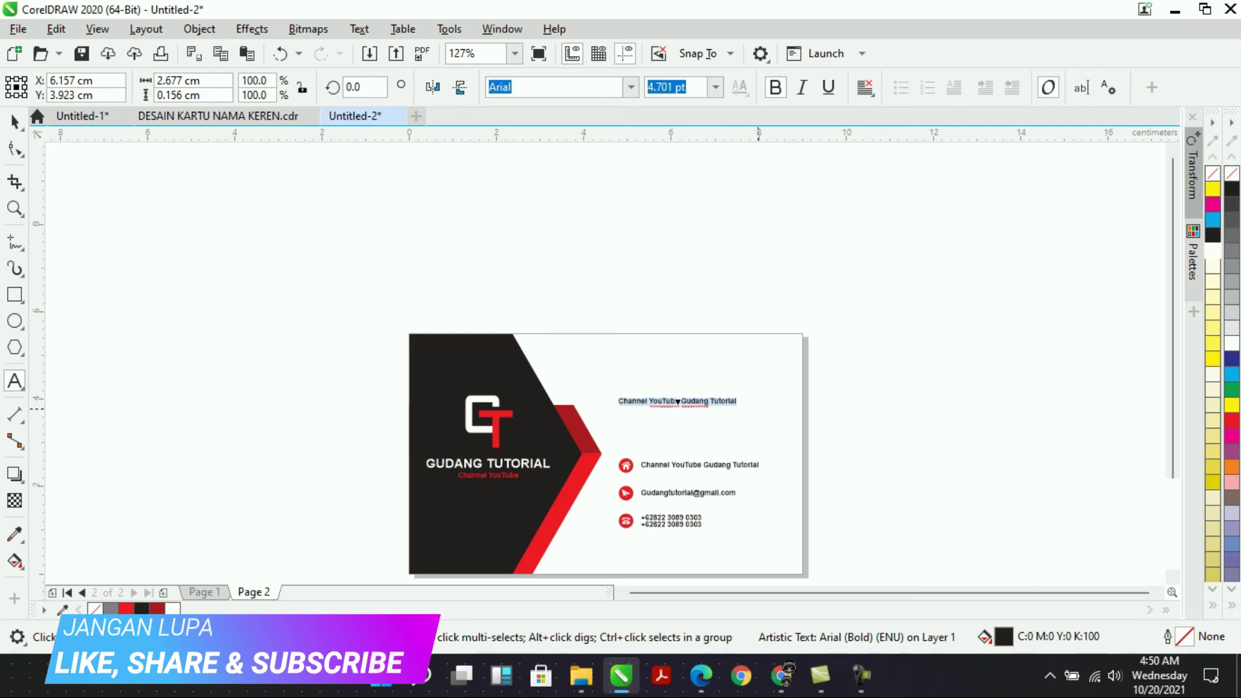
key("Delete")
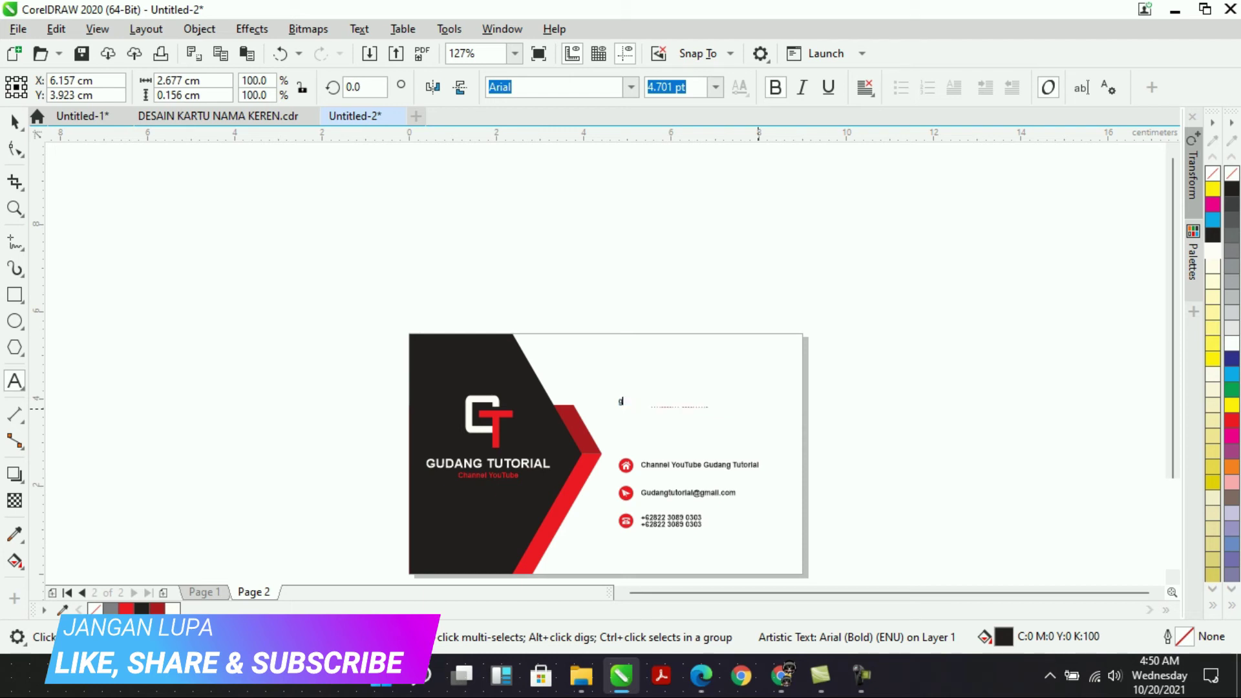
type("GUDANG TUTORIAL")
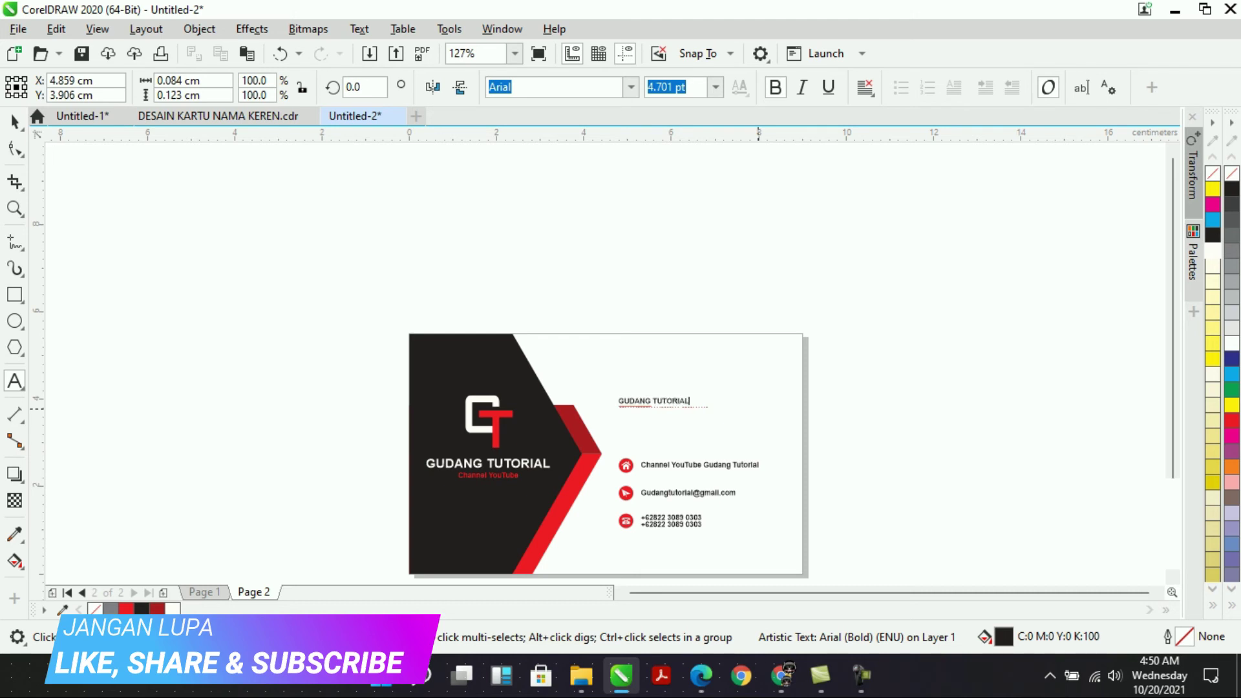
left_click(14, 122)
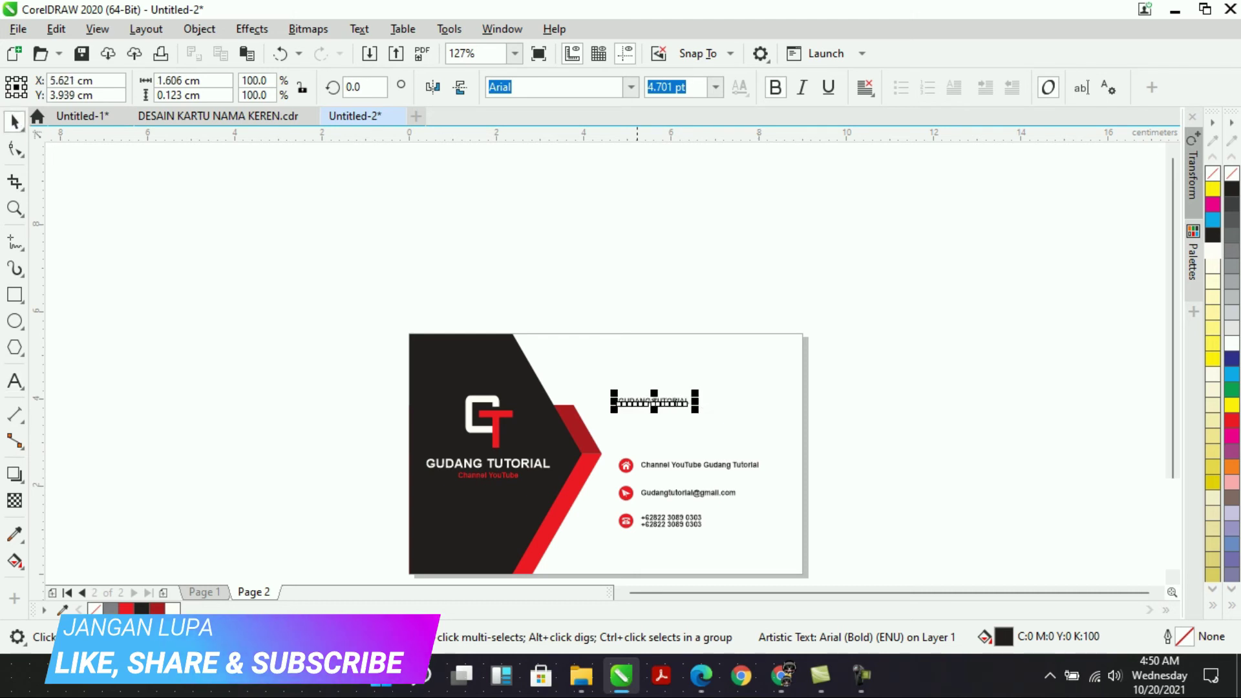
Enlarge the new heading to about 3.25 cm wide and raise the contact details closer beneath it.
left_click(718, 411)
left_click_drag(718, 411, 770, 415)
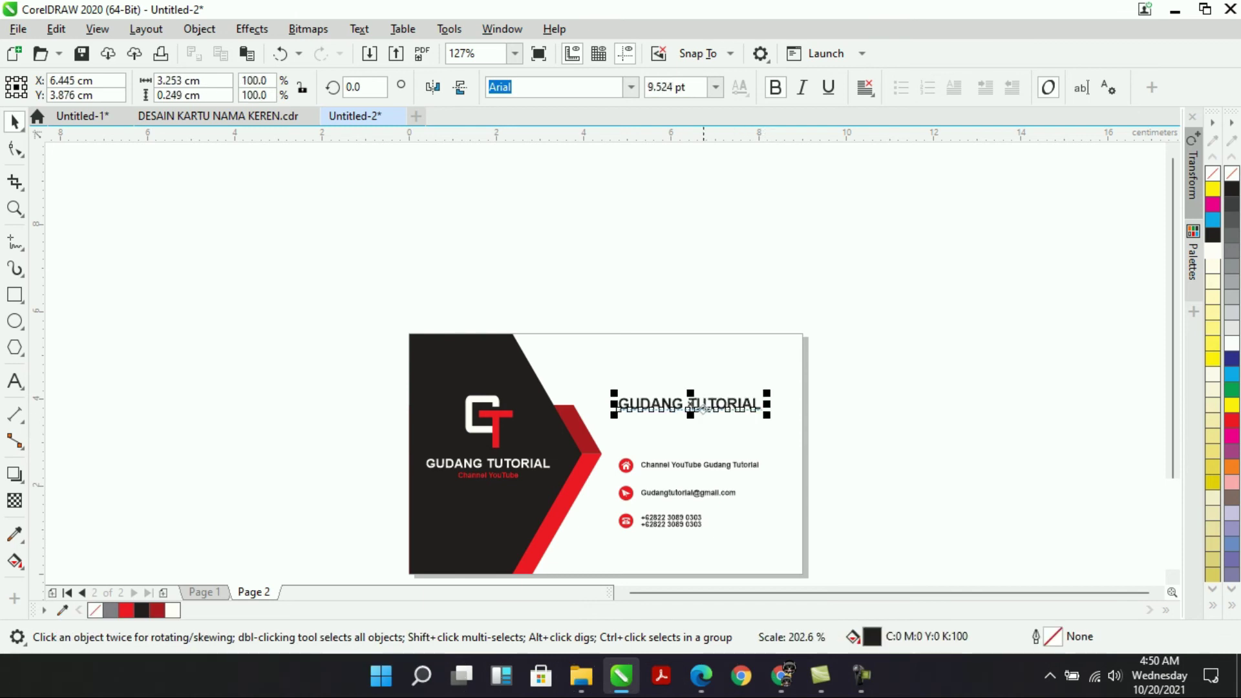
left_click_drag(861, 435, 589, 546)
left_click_drag(668, 467, 668, 445)
key("Escape")
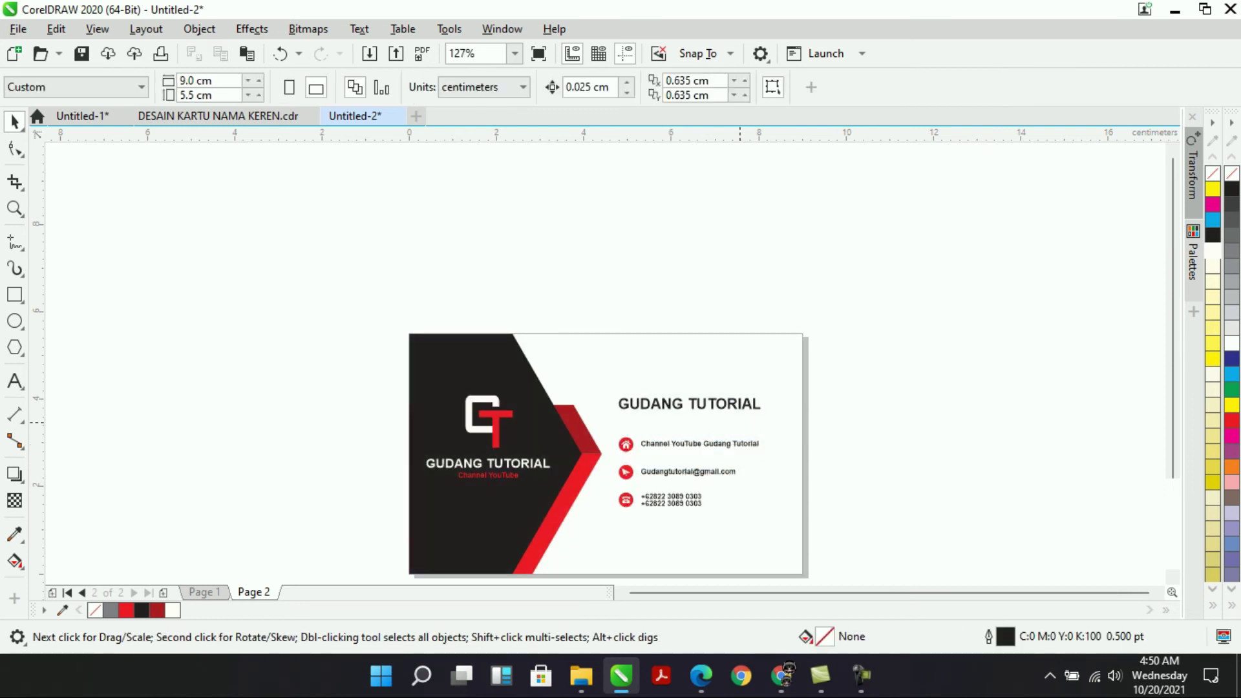
Enlarge the heading about its centre to about 11.96 pt and set its font to Futura Md BT (Bold).
left_click(691, 403)
left_click_drag(766, 395, 786, 383)
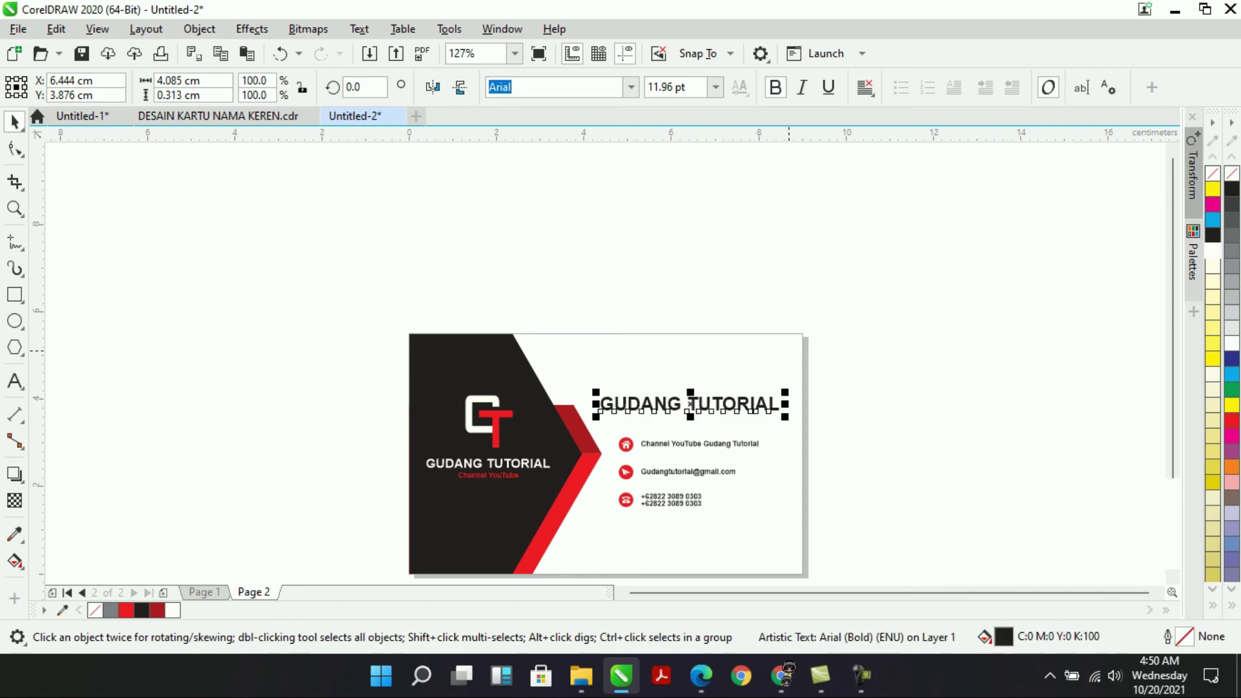
left_click(630, 86)
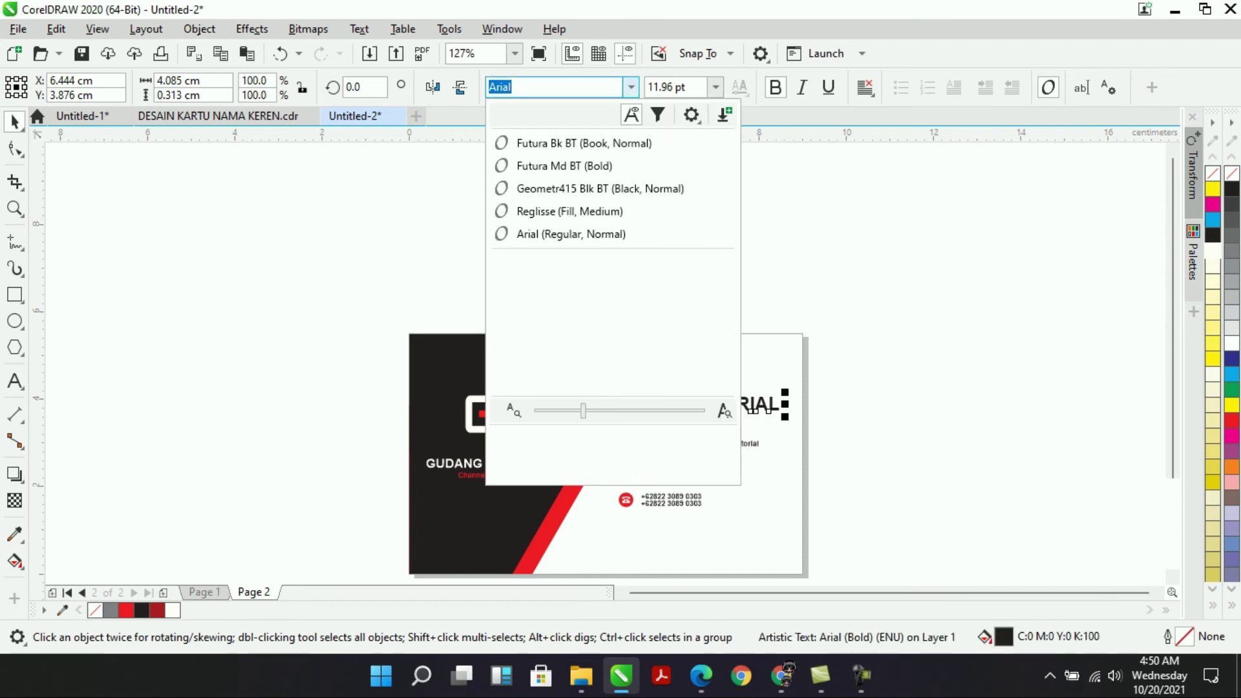
left_click(588, 166)
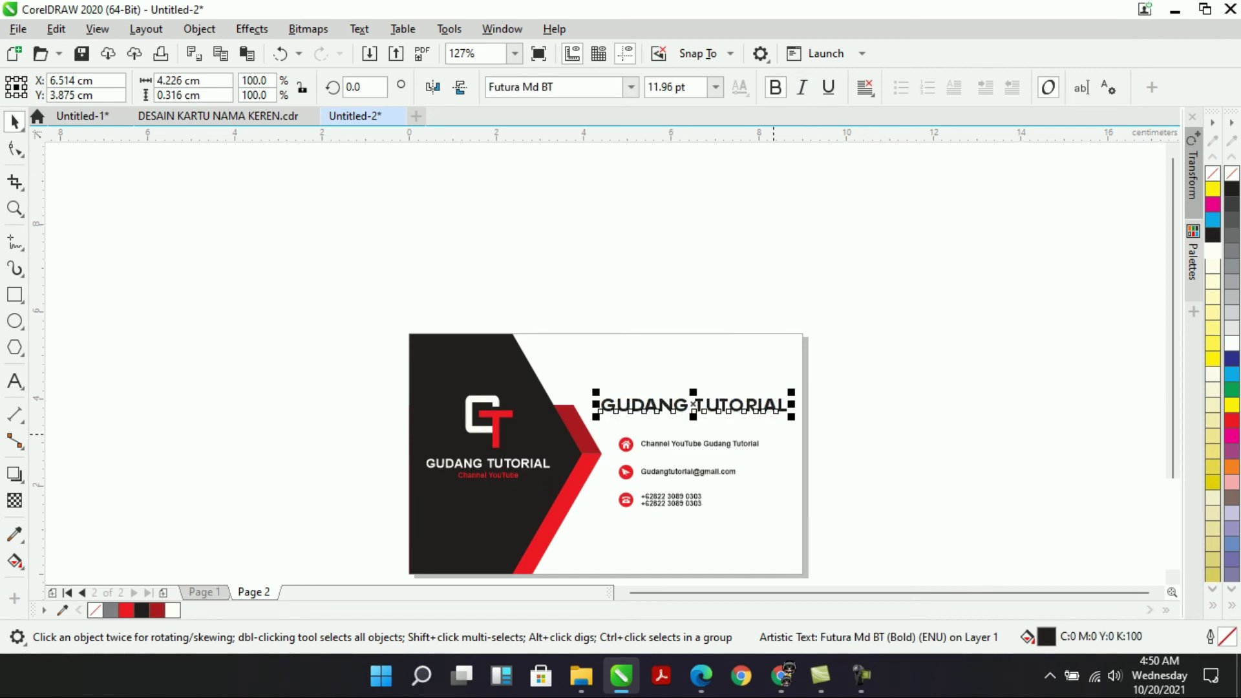
Tighten the heading's letter spacing to about 3.82 cm overall width and shift it over the contact details.
scroll(724, 473, "up", 2)
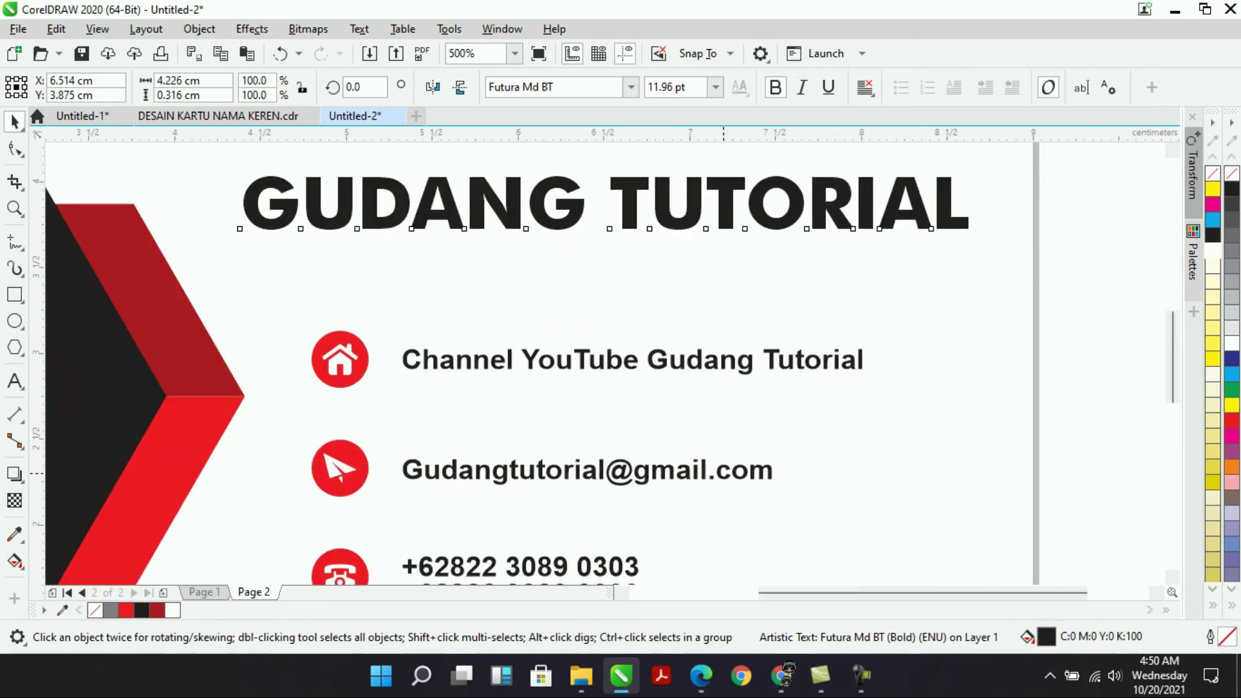
scroll(723, 473, "down", 1)
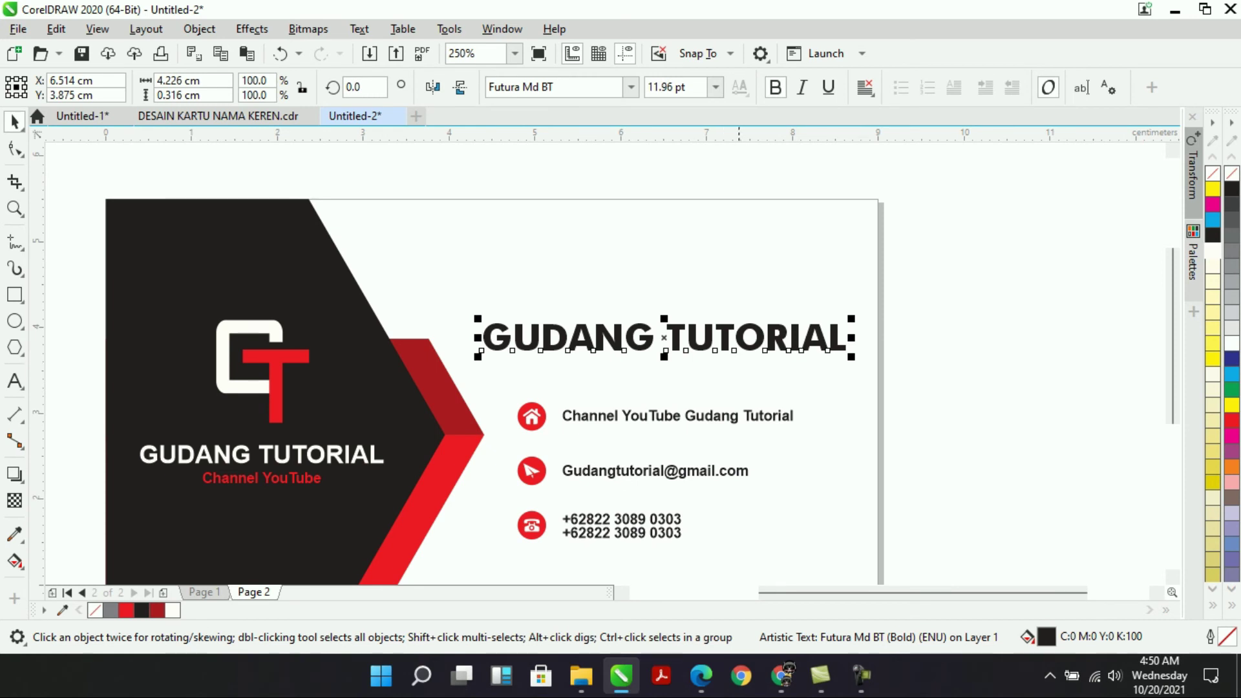
key("F10")
left_click_drag(852, 357, 817, 358)
key("space")
left_click_drag(704, 330, 726, 335)
left_click_drag(927, 389, 496, 536)
left_click_drag(909, 582, 535, 419)
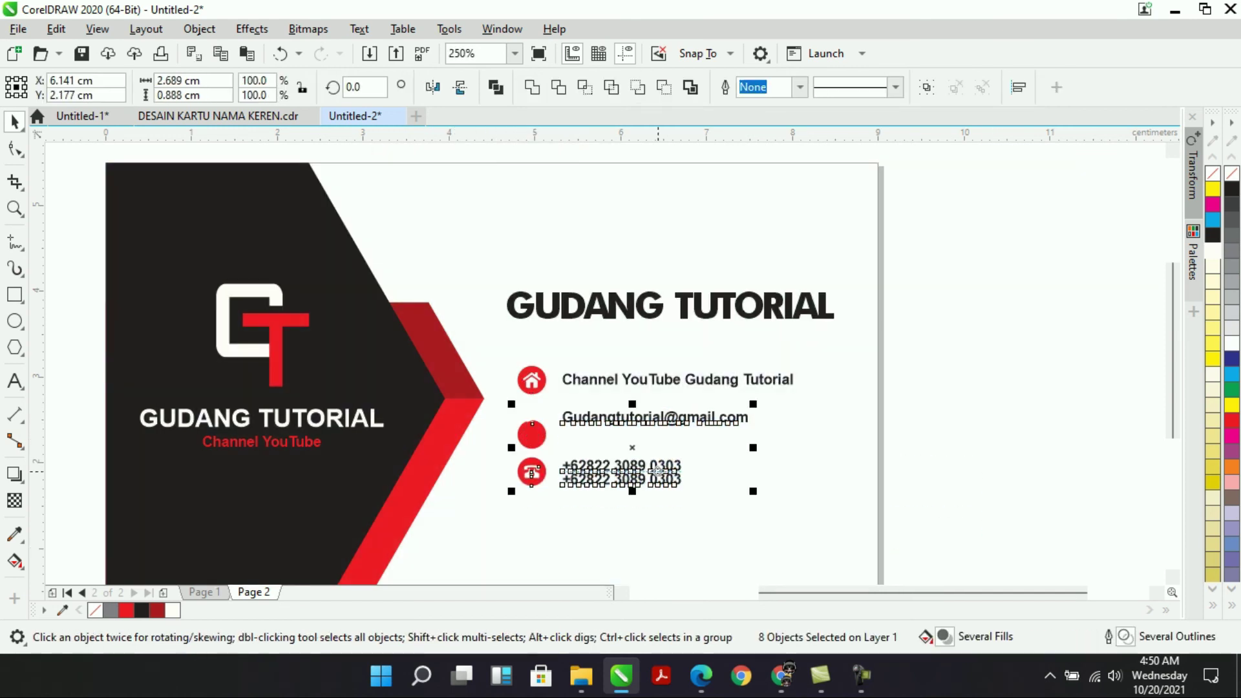
key("ctrl+z")
key("Escape")
Move the whole block of contact details down to widen the gap, and lower the heading slightly.
left_click_drag(800, 476, 450, 560)
left_click_drag(617, 435, 618, 466)
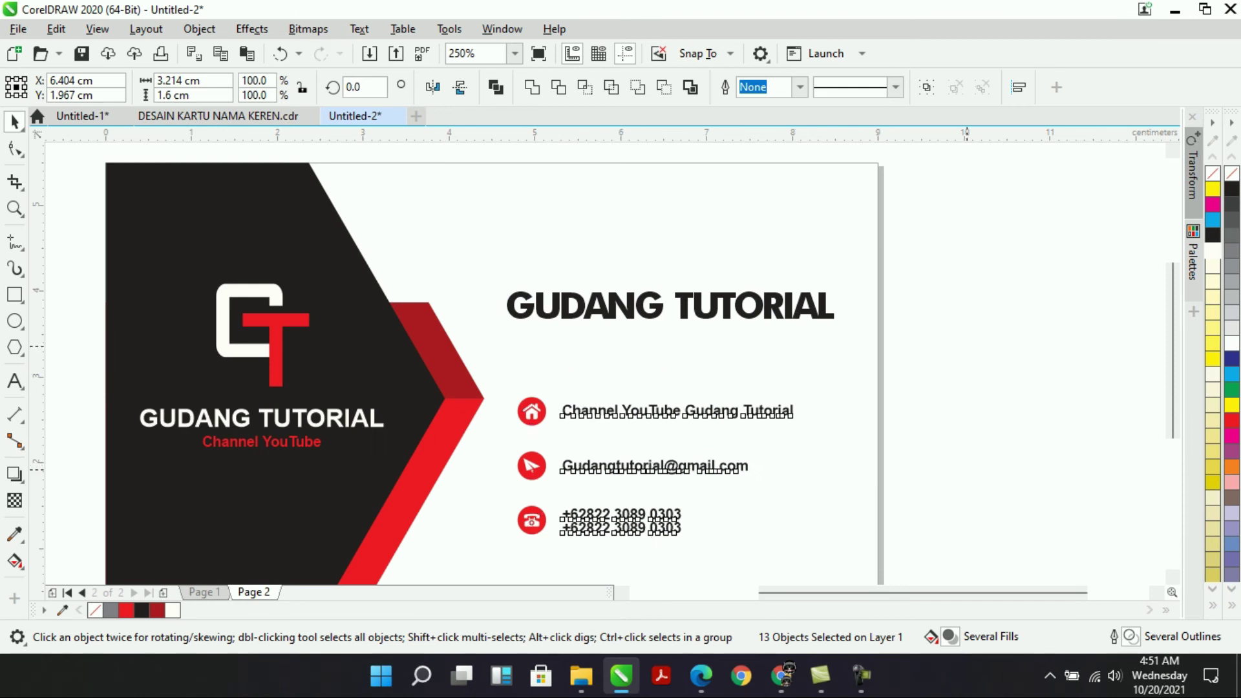
key("Escape")
mouse_move(533, 311)
left_mouse_down()
mouse_move(533, 346)
mouse_move(533, 321)
left_mouse_up()
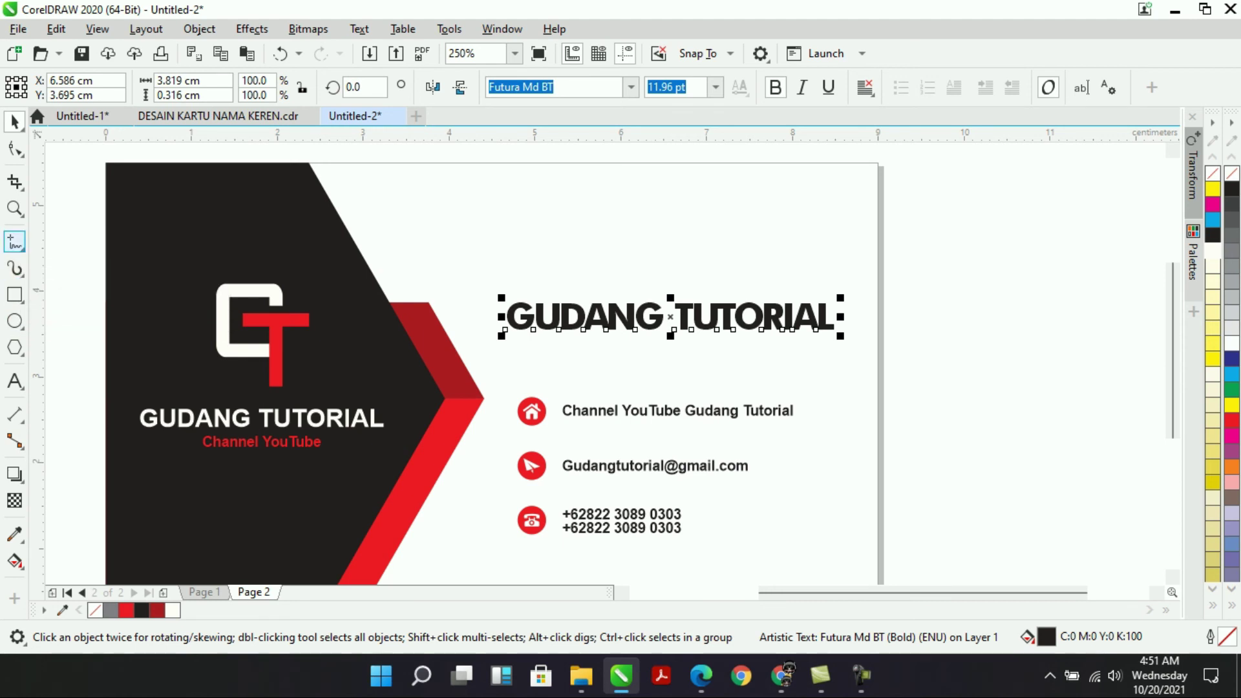
Draw a straight horizontal line about 3.84 cm long just beneath the heading with the 2-Point Line tool.
left_click(18, 244)
left_click(84, 262)
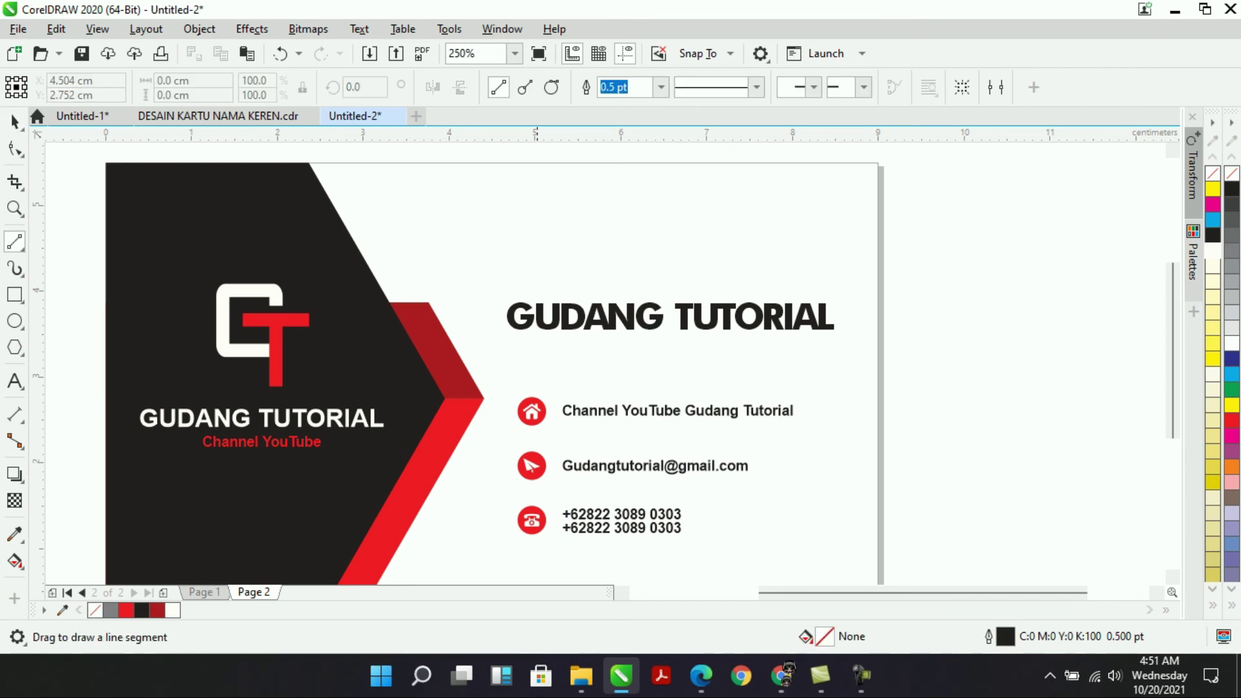
left_click_drag(510, 346, 840, 346)
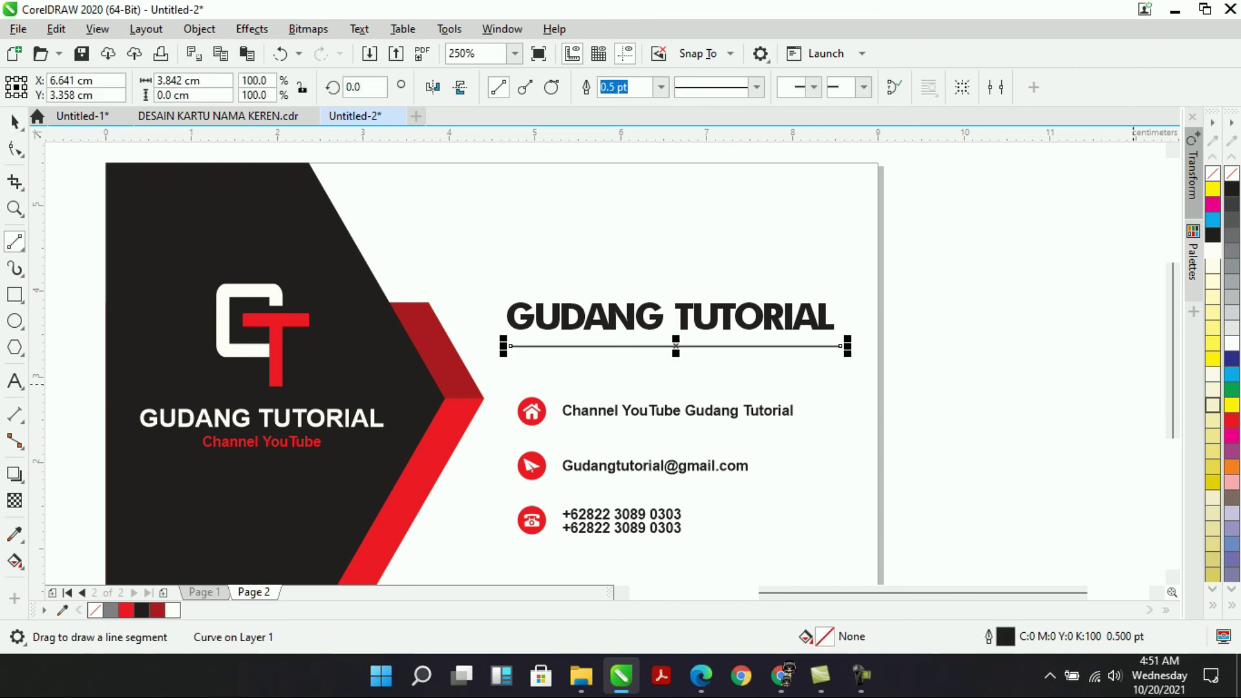
Try outline widths of 1.0 pt and 2.0 pt on the line under the heading, and settle on 1.5 pt.
left_click(660, 86)
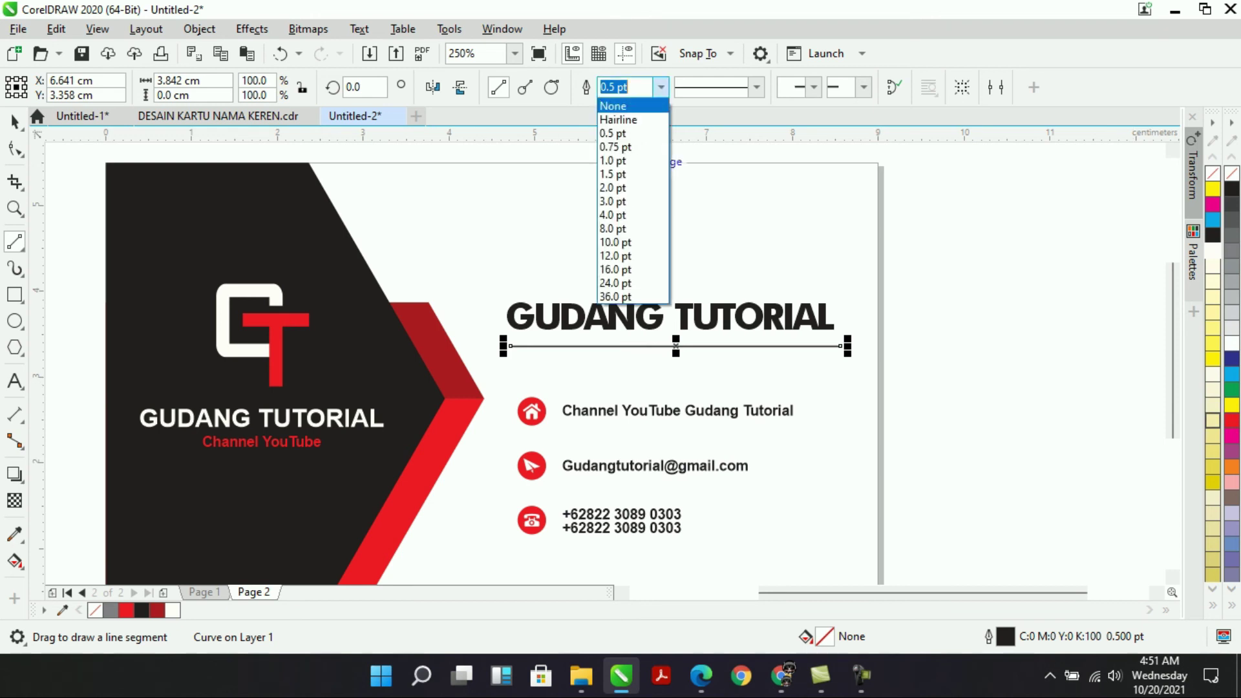
left_click(614, 161)
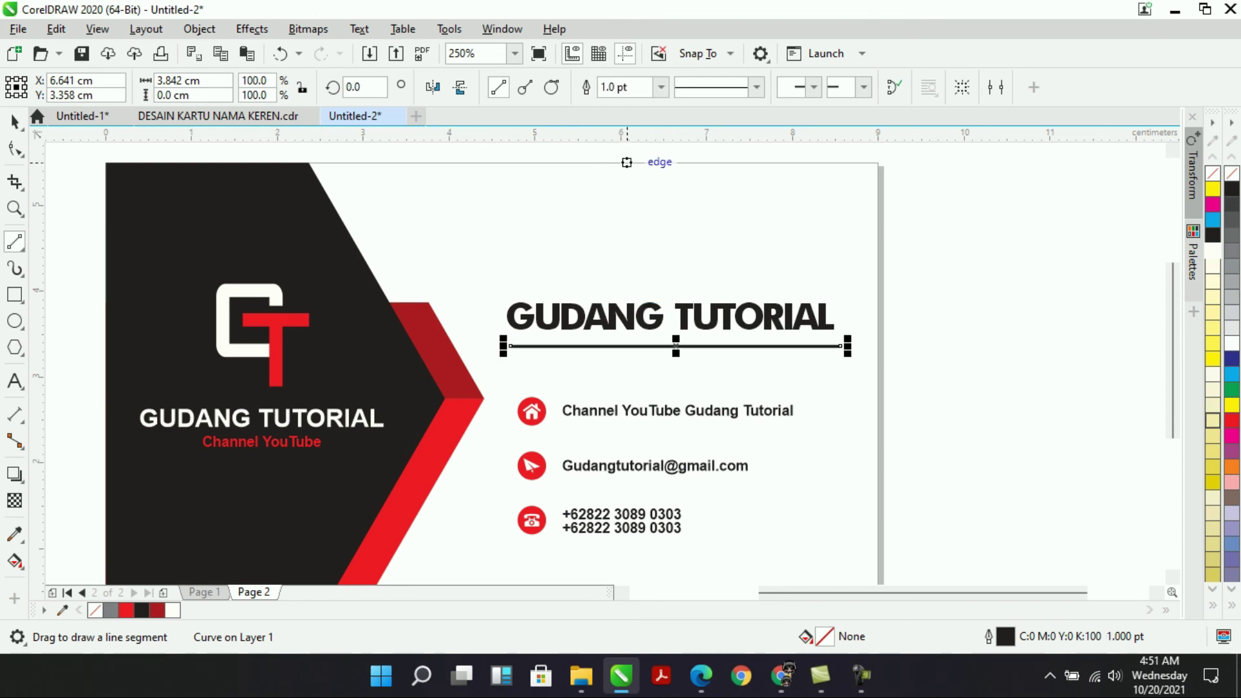
left_click(660, 86)
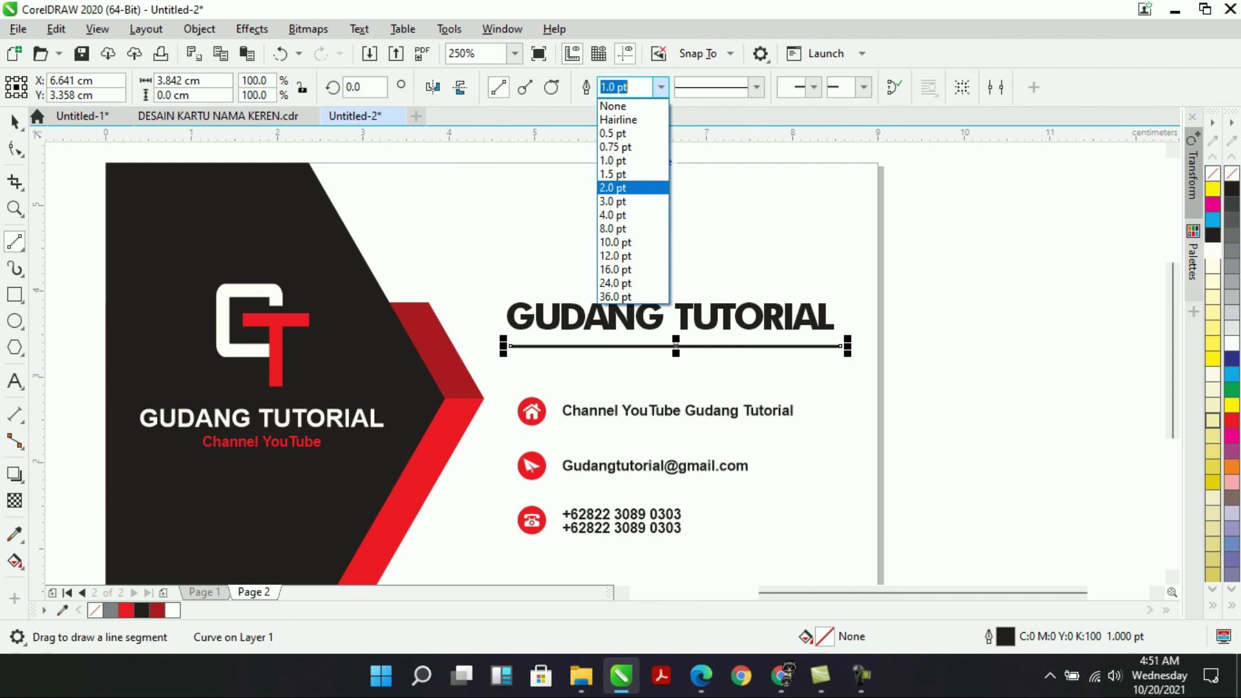
left_click(614, 186)
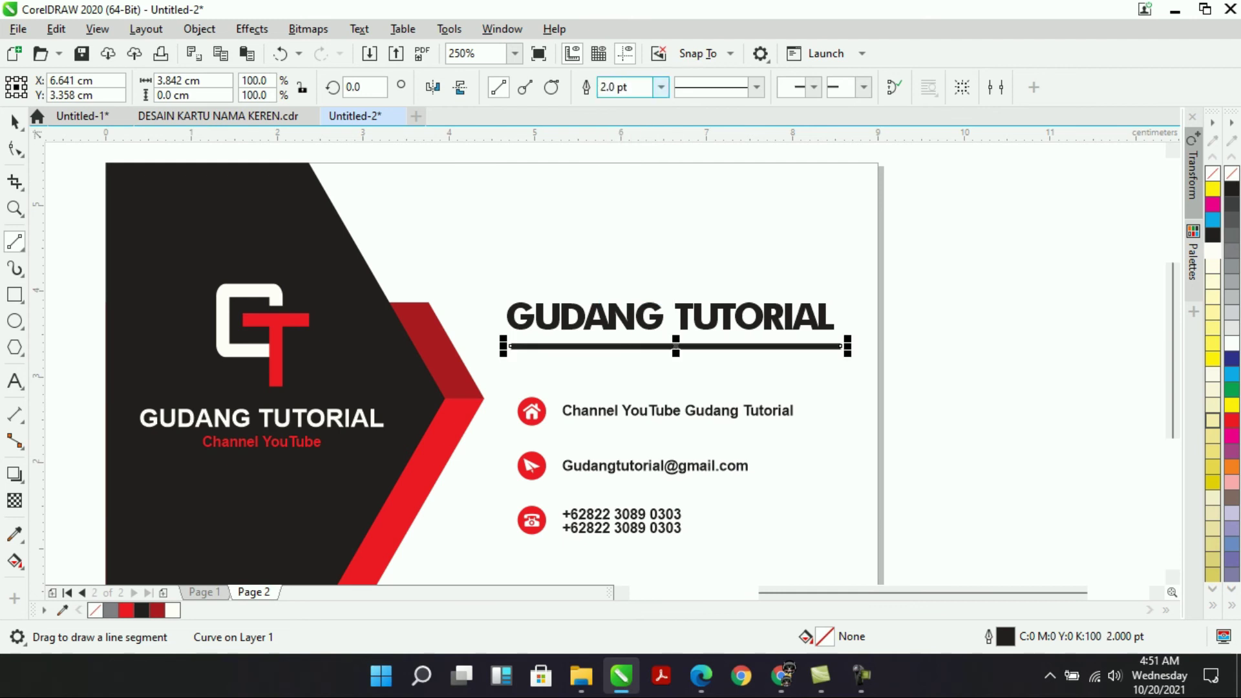
left_click(661, 87)
left_click(644, 174)
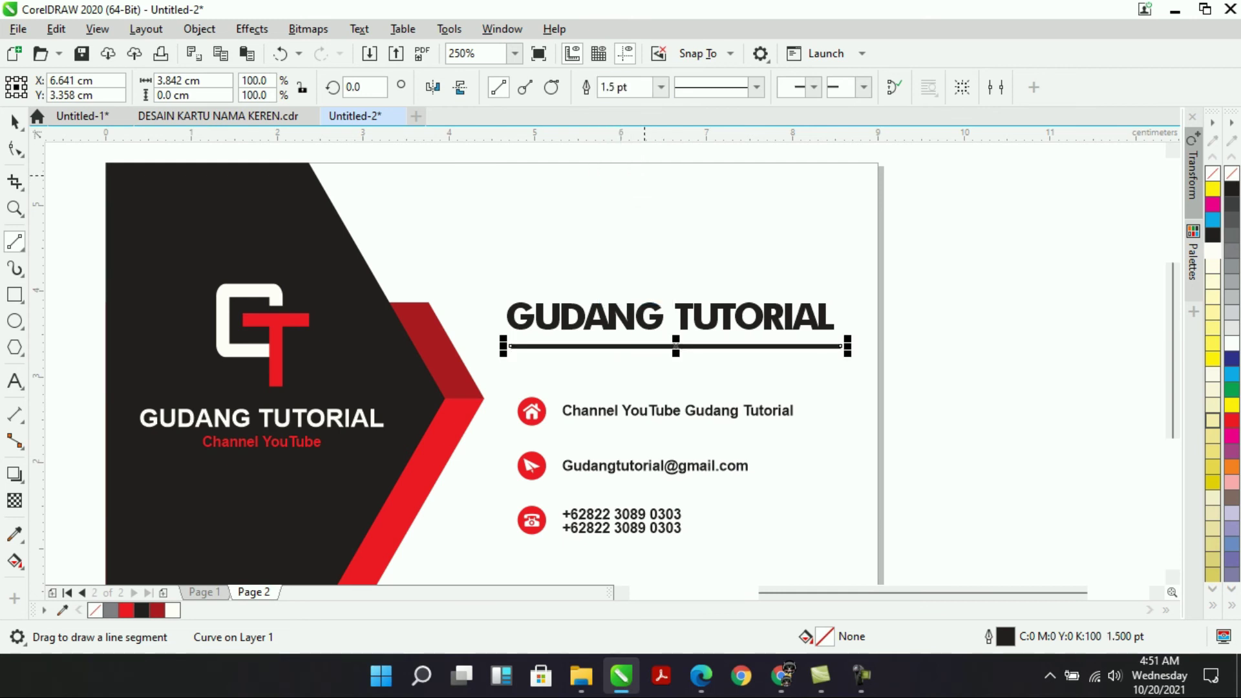
left_click(14, 123)
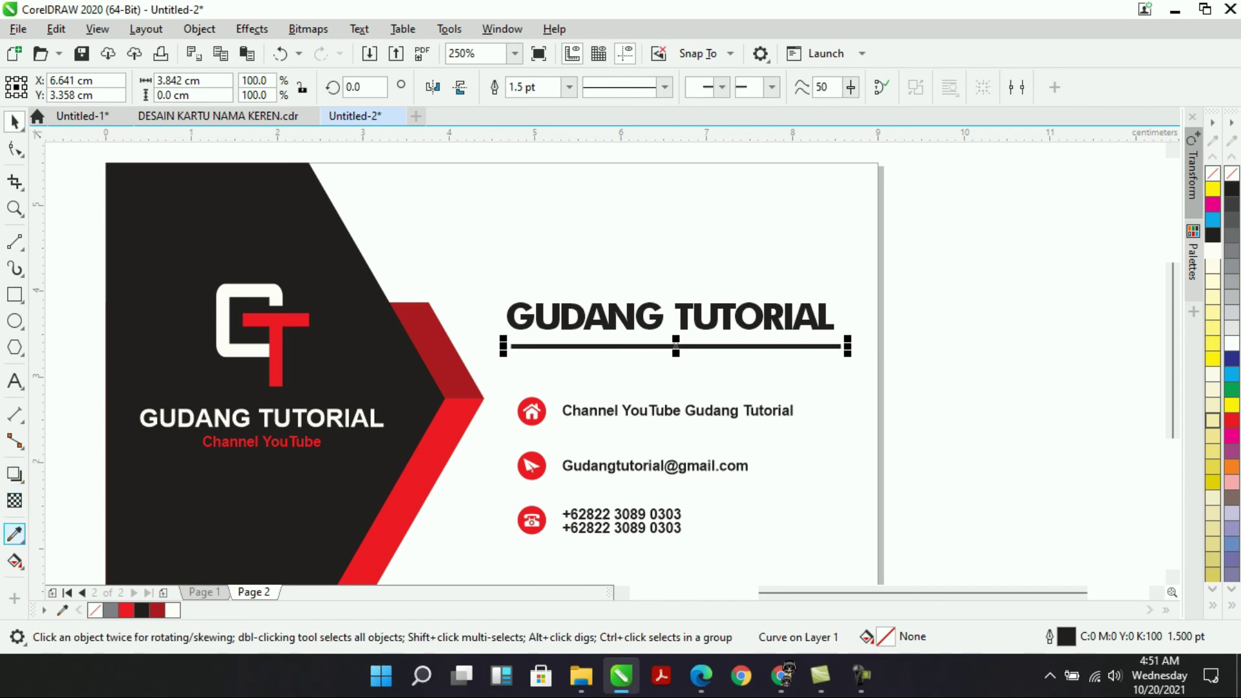
Recolour the line under the heading with the bright red sampled from the lower hexagon stripe.
left_click(14, 534)
left_click(456, 417)
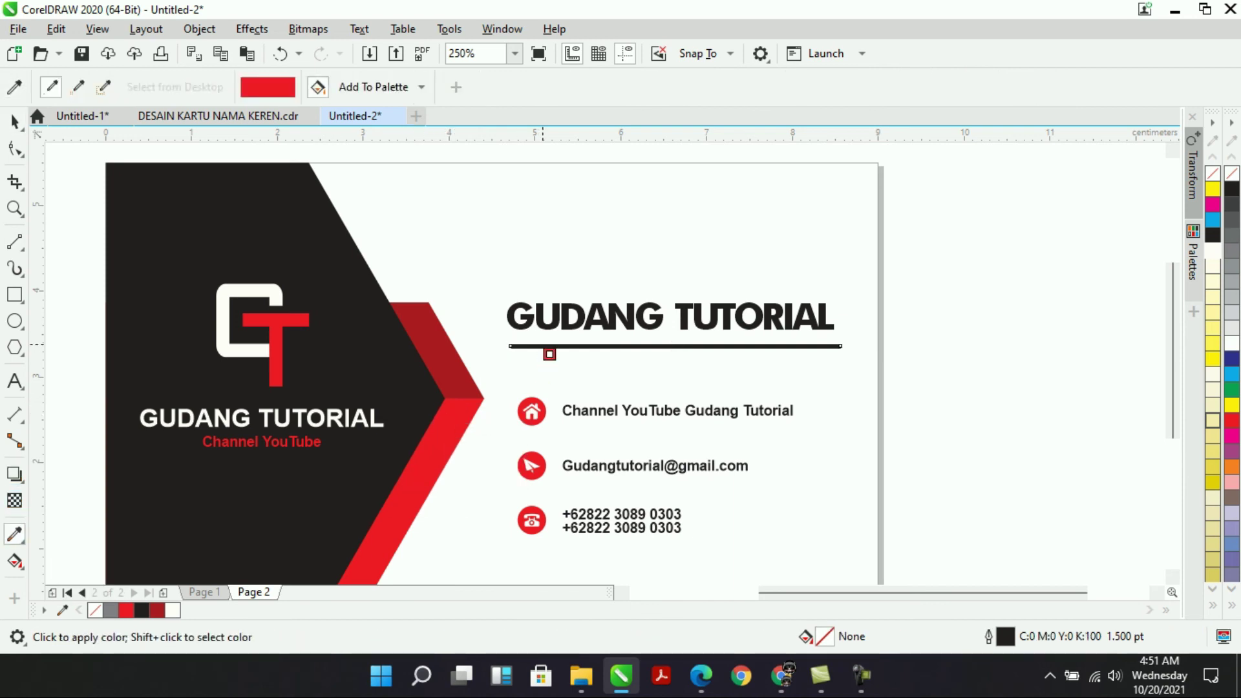
left_click(550, 354)
key("space")
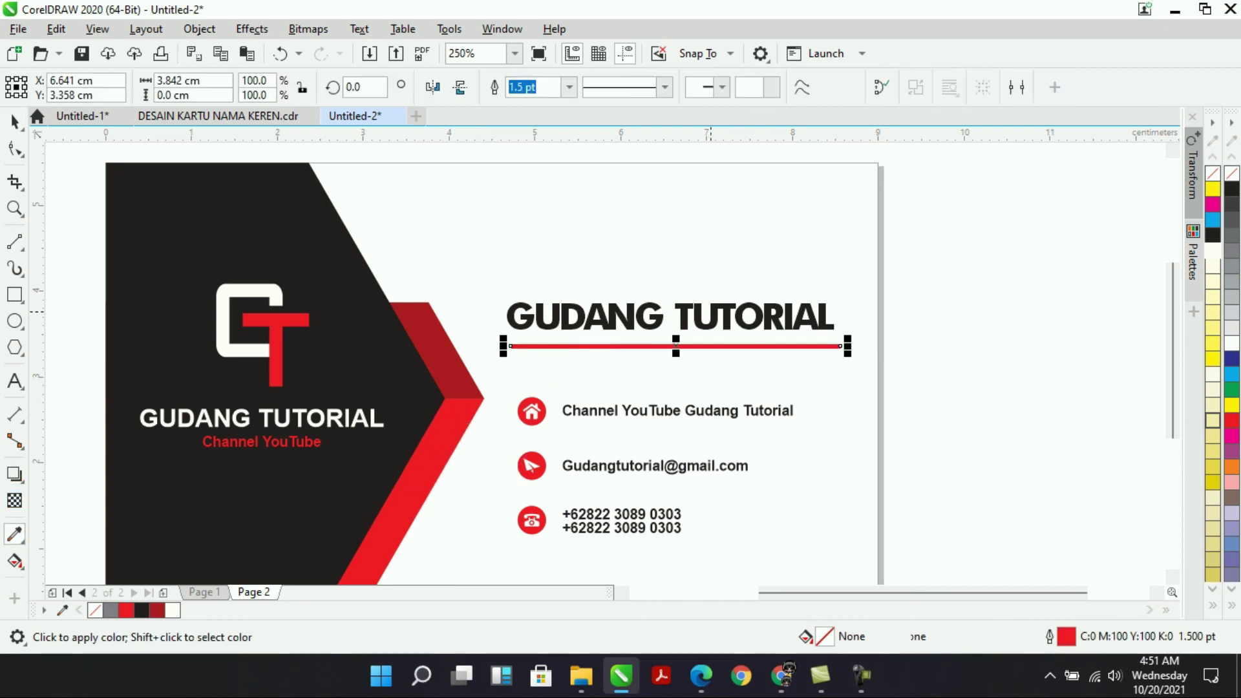
Break the GUDANG TUTORIAL heading apart into separate words and recolour TUTORIAL with the same sampled red.
left_click(736, 326)
key("ctrl+k")
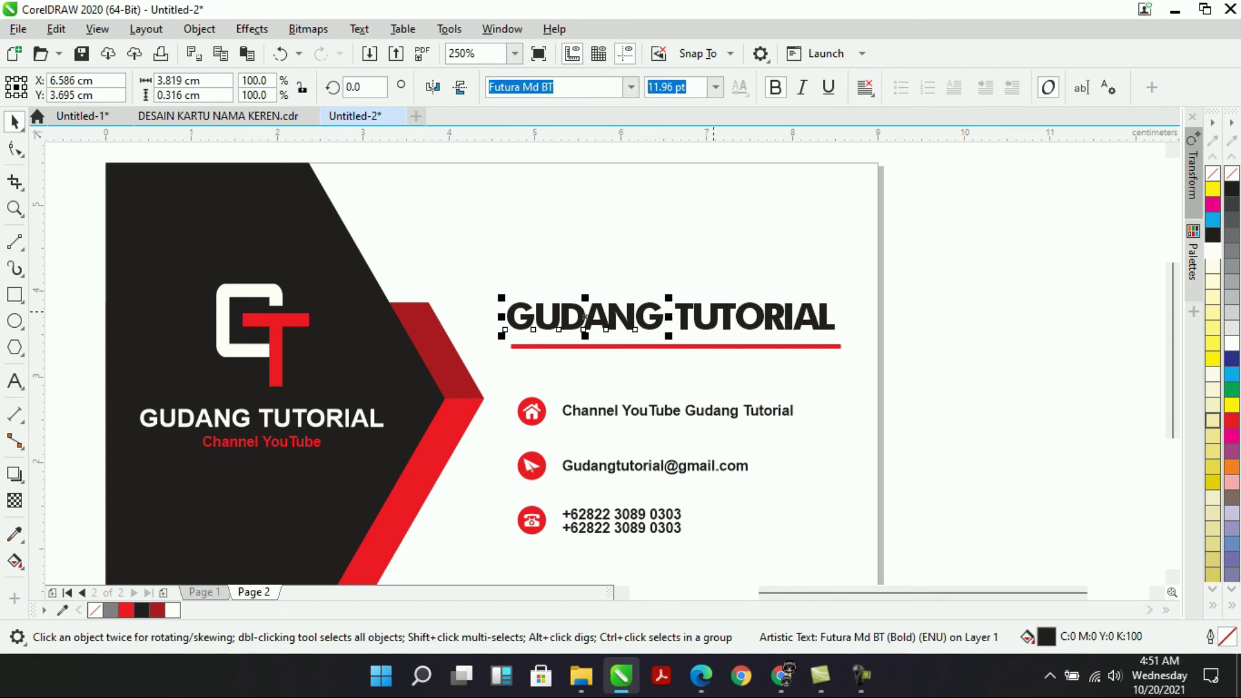
key("i")
left_click(719, 327)
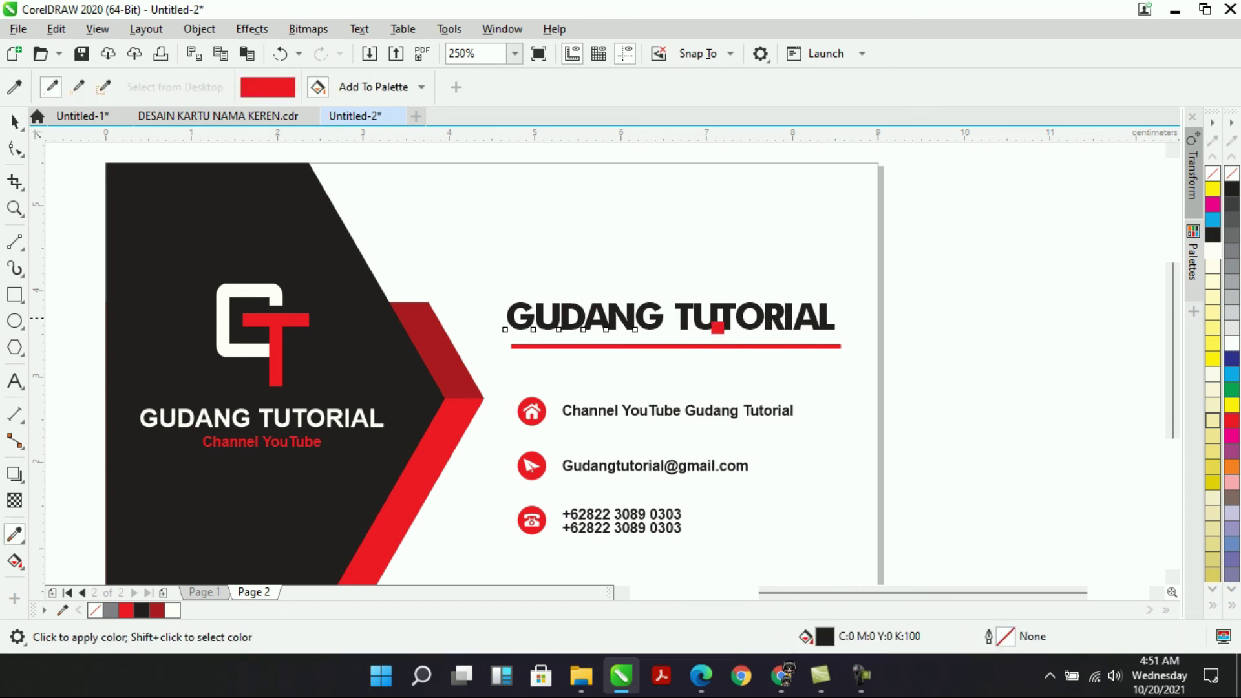
left_click(737, 323)
key("space")
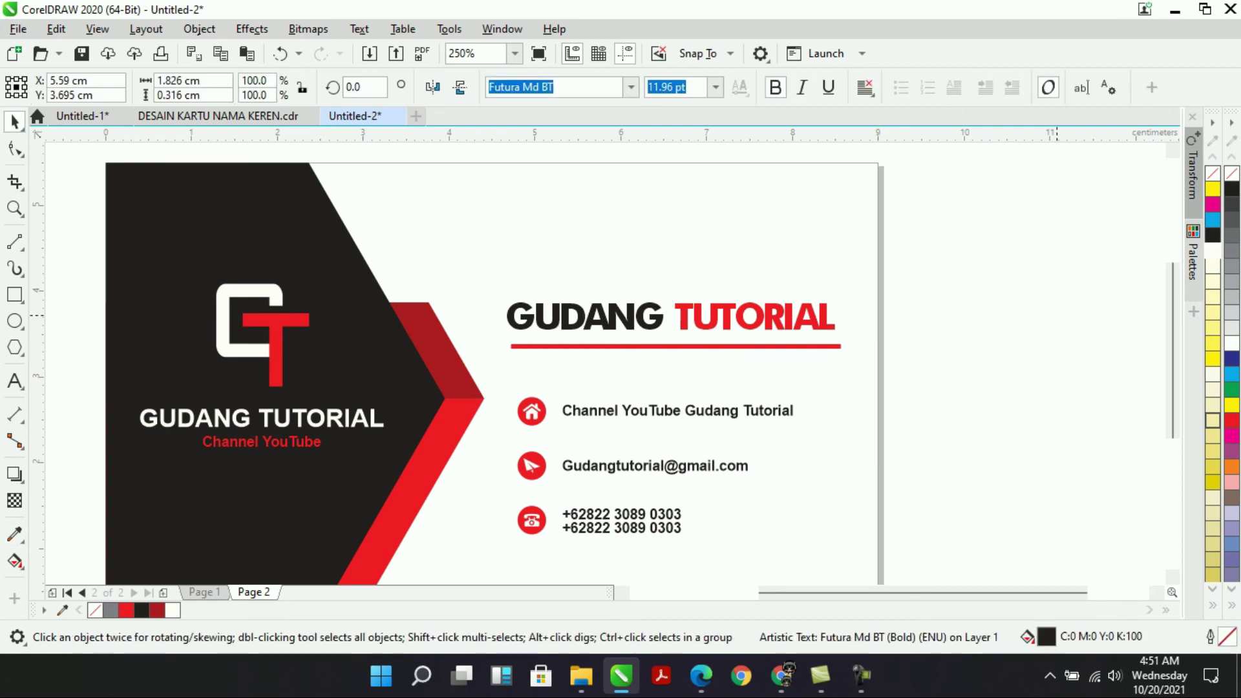
key("Escape")
Move the red line down about 0.22 cm to make room for a subtitle under the heading.
left_click(678, 345)
left_click_drag(648, 347, 645, 365)
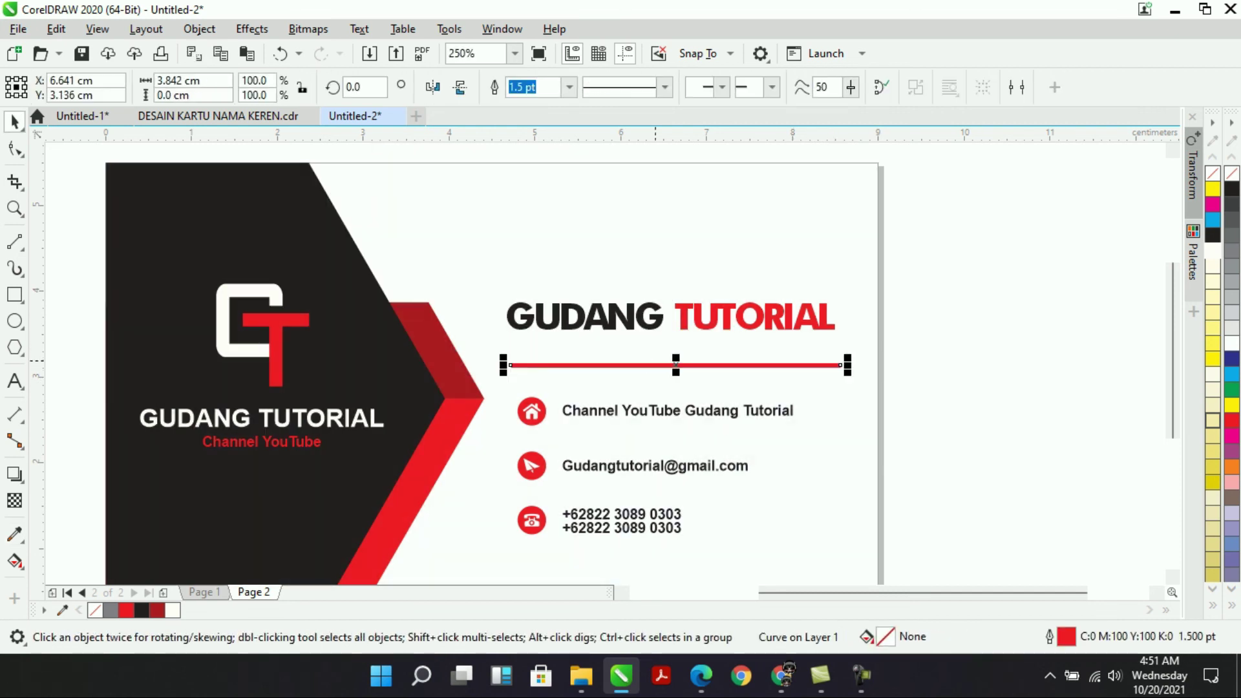
left_click(945, 308)
Copy the first contact text to just beneath the heading and replace its wording with "Graphic Designer".
left_click(602, 414)
left_click_drag(602, 414, 554, 350)
key("F8")
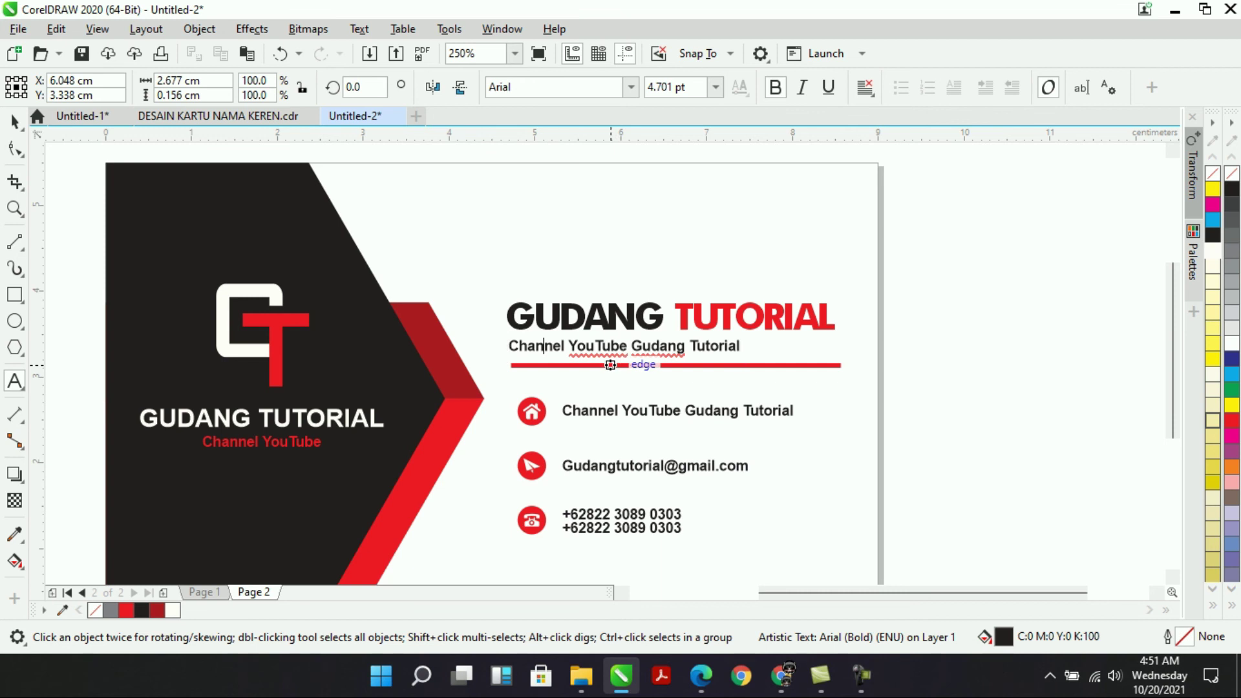
key("Delete")
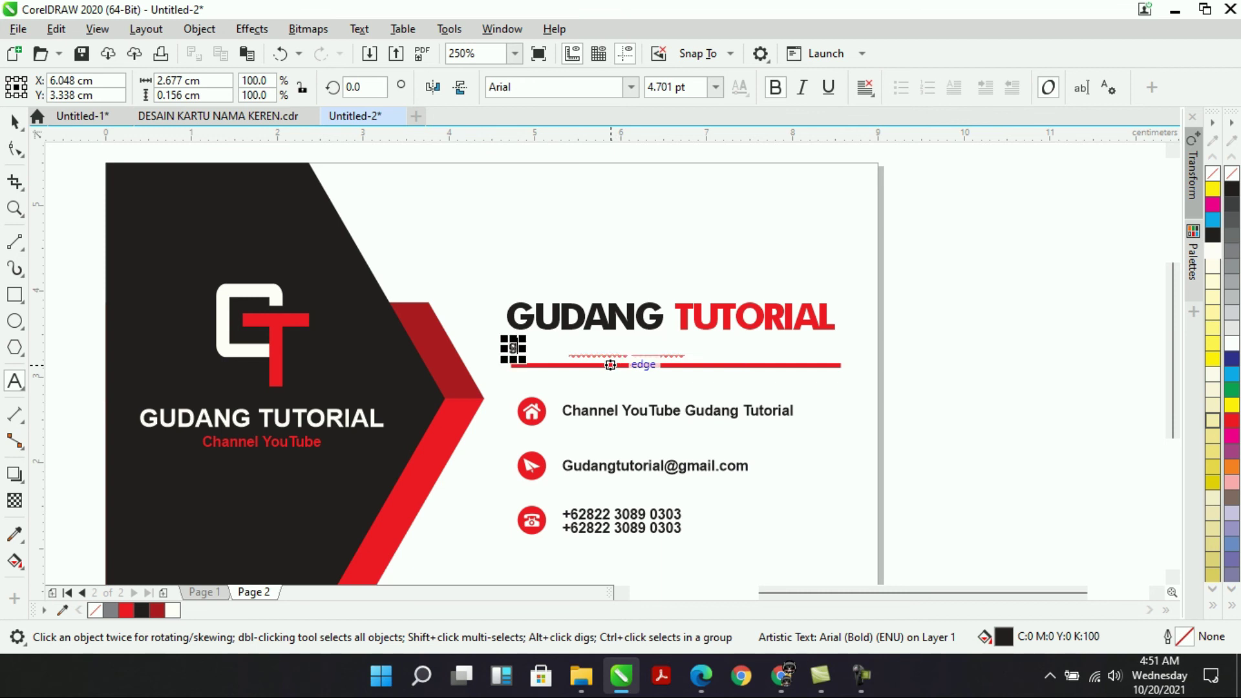
type("G")
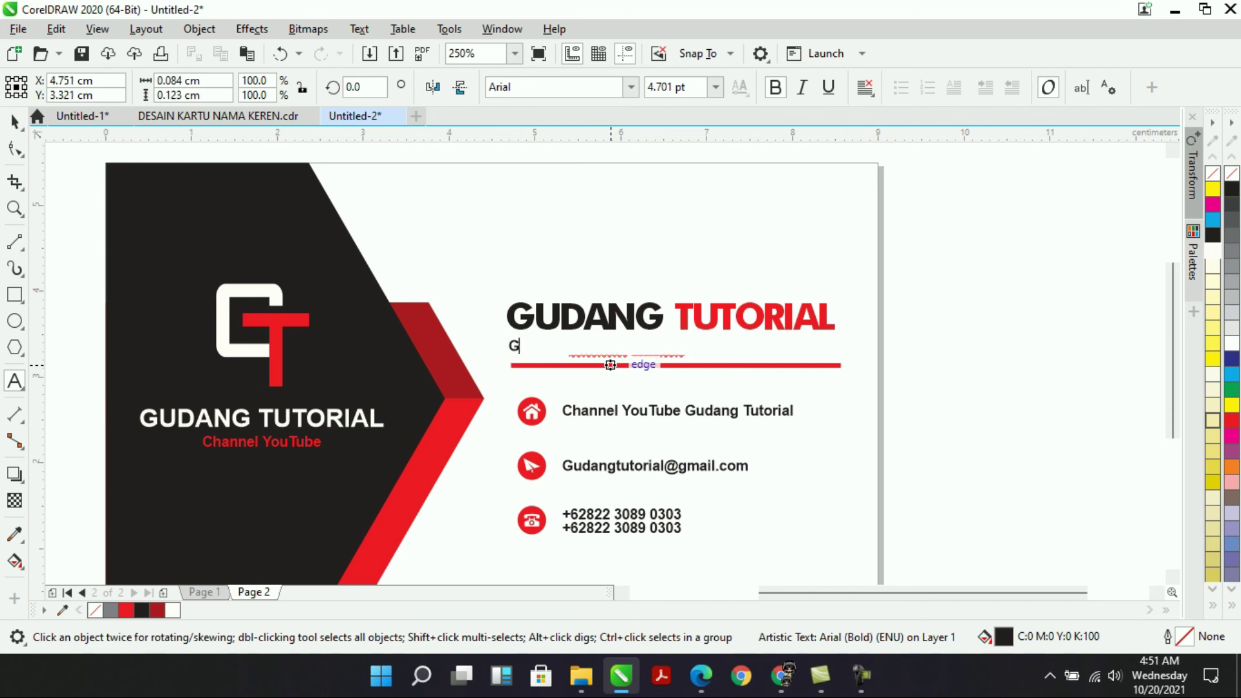
type("raphic Designer")
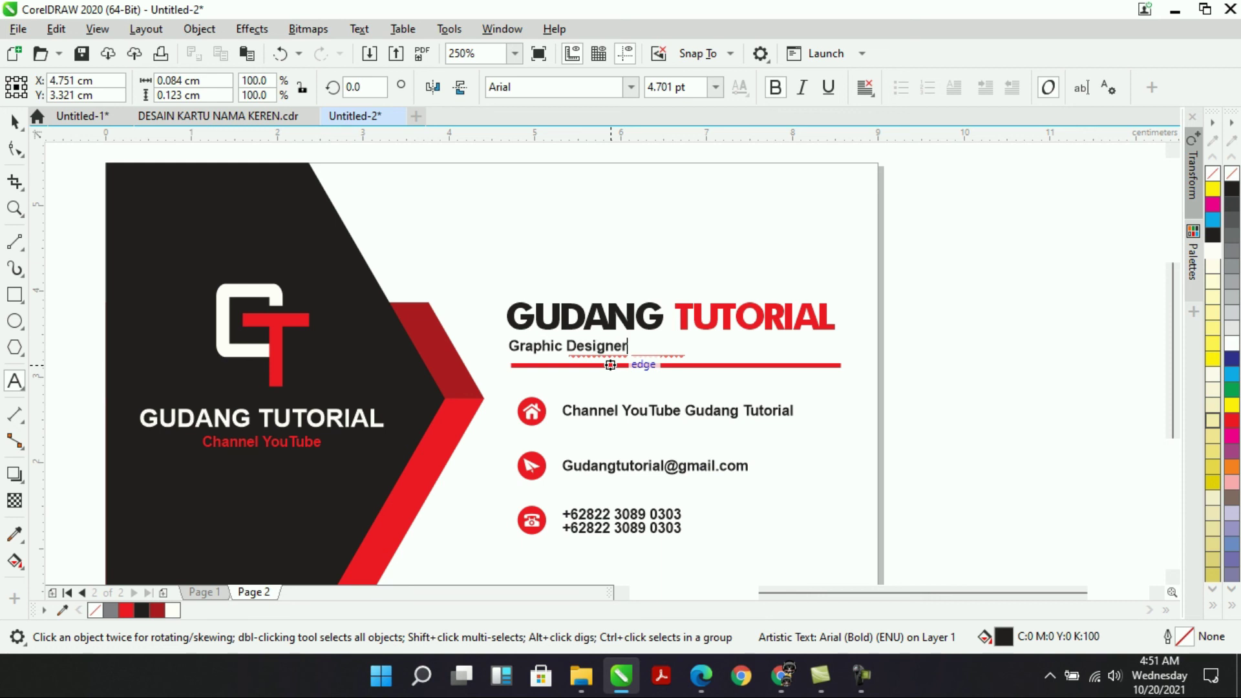
key("ctrl+space")
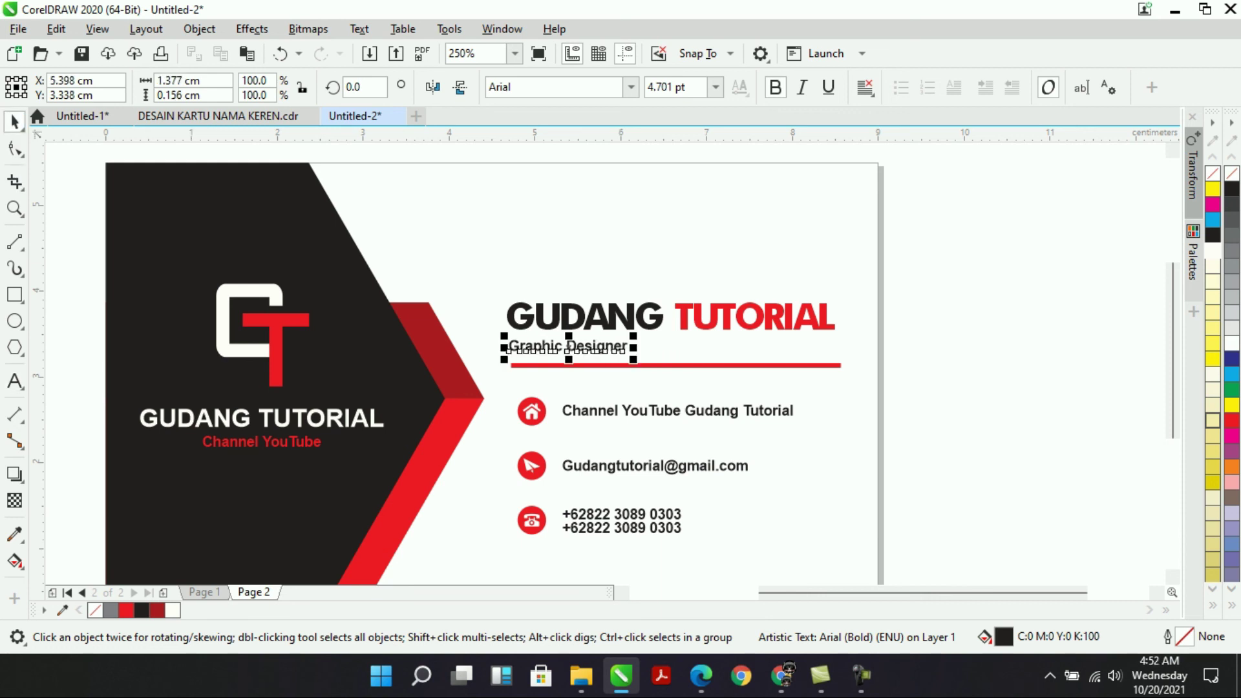
Colour the Graphic Designer subtitle medium gray and enlarge it to about half the heading's width.
left_click(1232, 297)
left_click(1232, 266)
left_click(1232, 235)
left_click_drag(632, 336, 674, 330)
key("Escape")
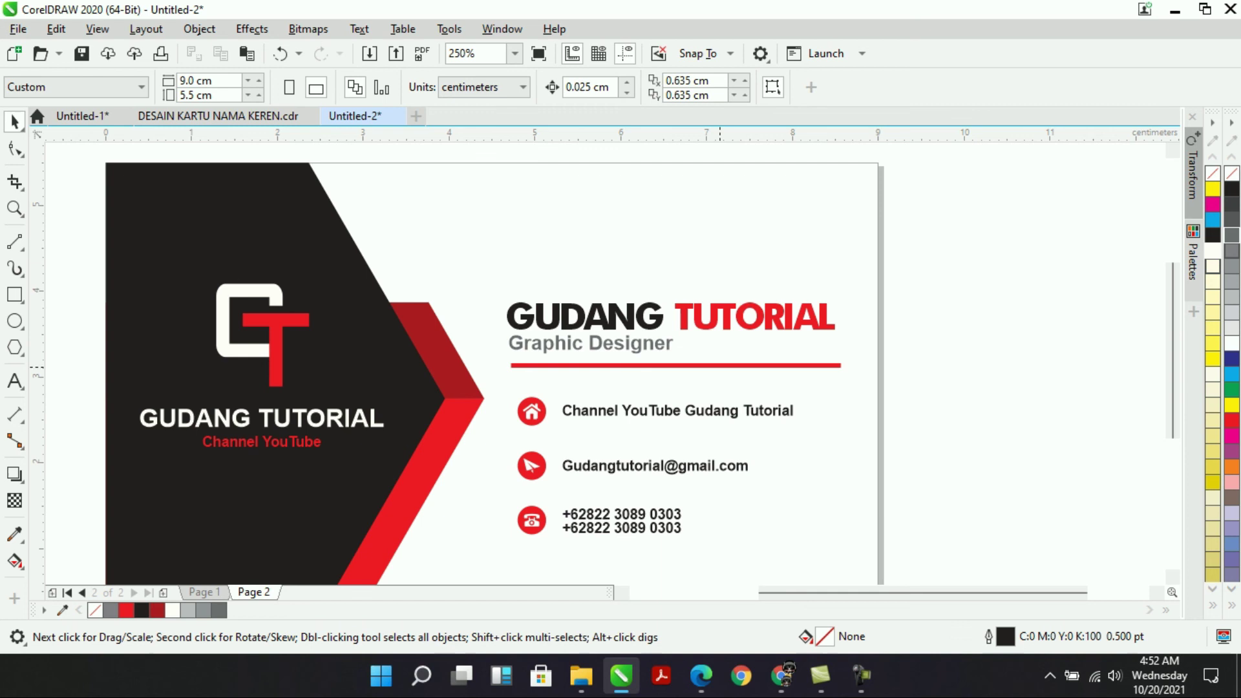
Nudge the red line up slightly, closer to the Graphic Designer subtitle.
left_click(719, 366)
key("Up")
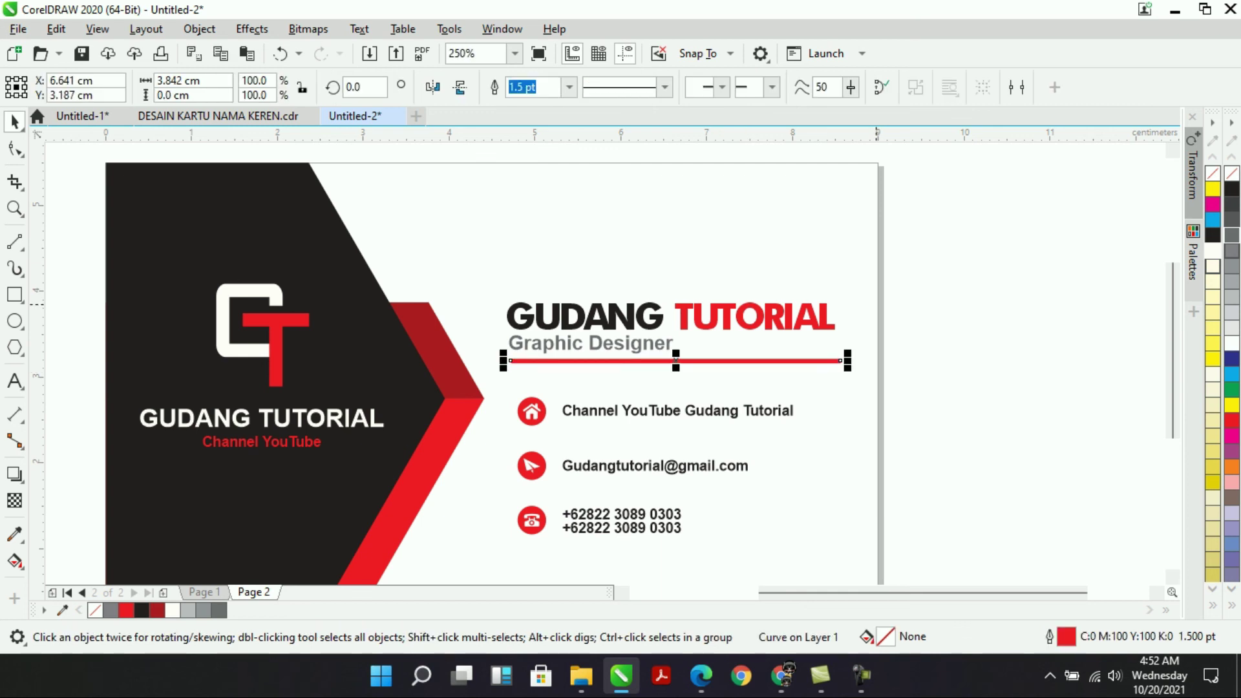
left_click(1076, 323)
Fit the whole page in view and review the card's front on Page 1 and back on Page 2.
scroll(926, 326, "up", 3)
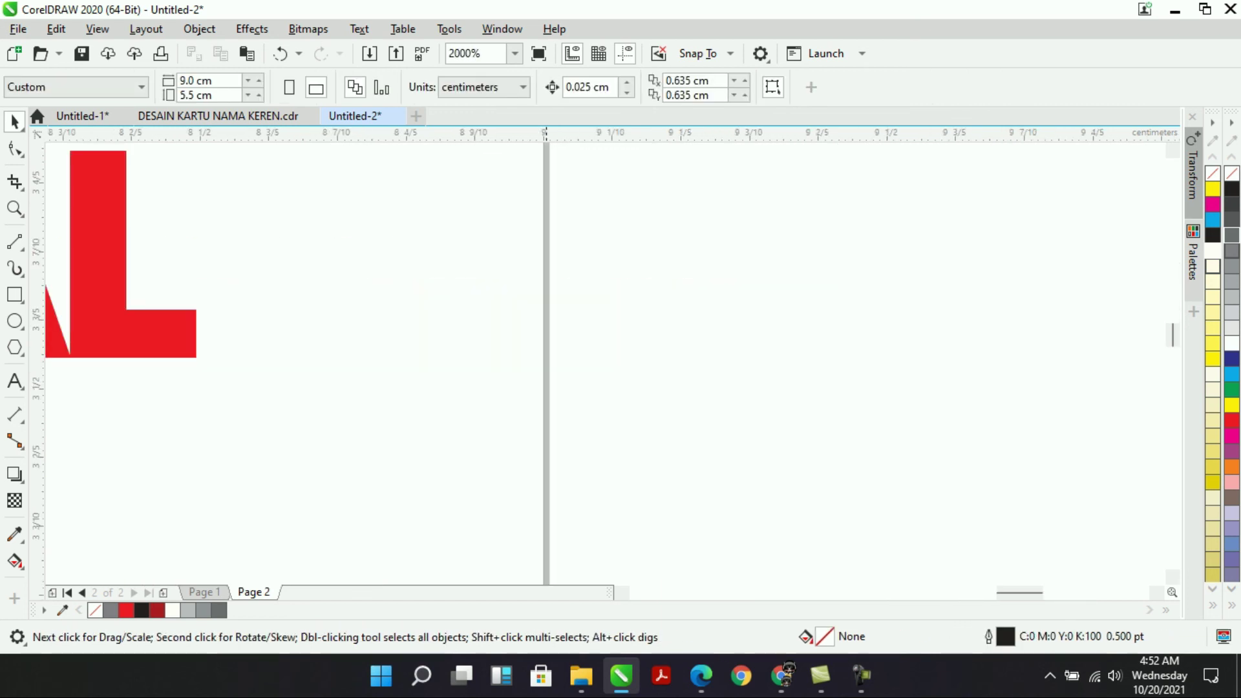
left_click(514, 54)
left_click(471, 86)
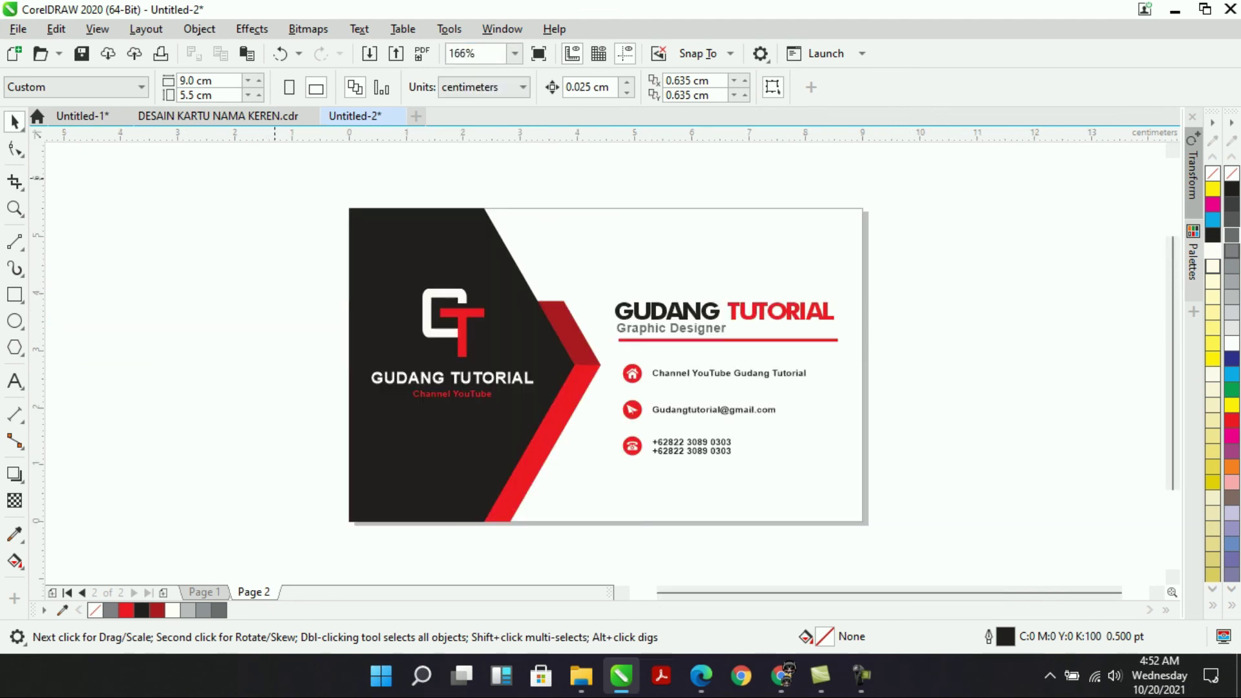
left_click(204, 592)
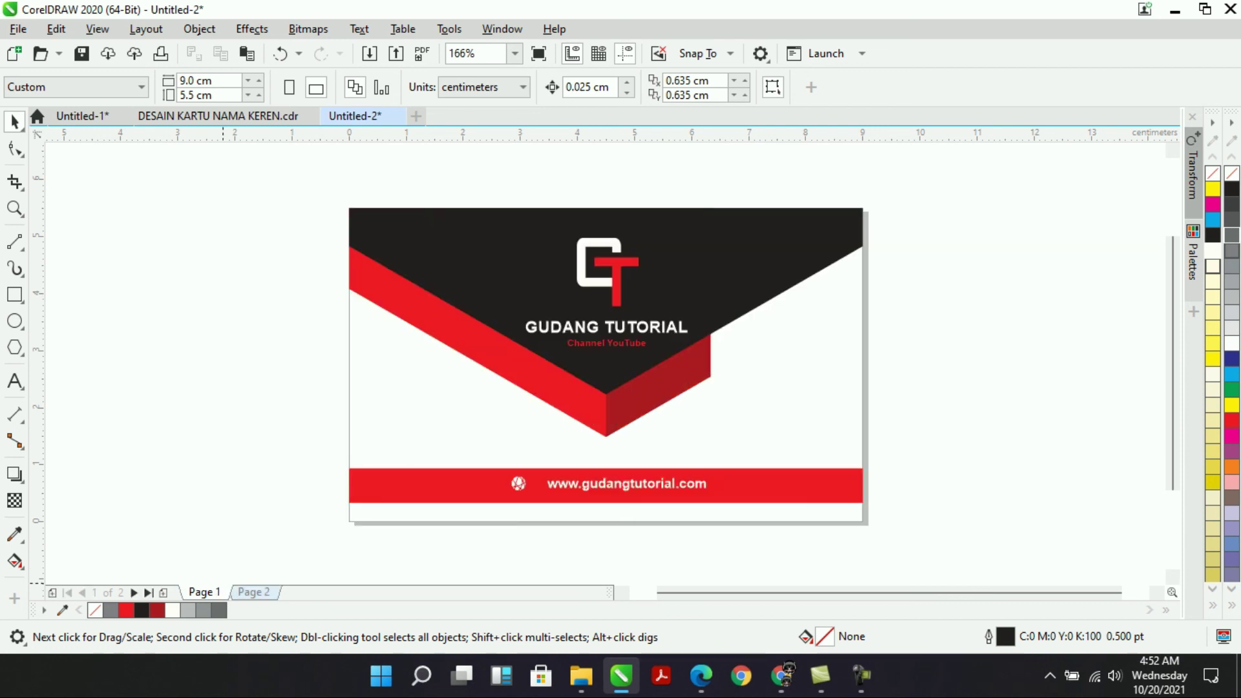
left_click(254, 592)
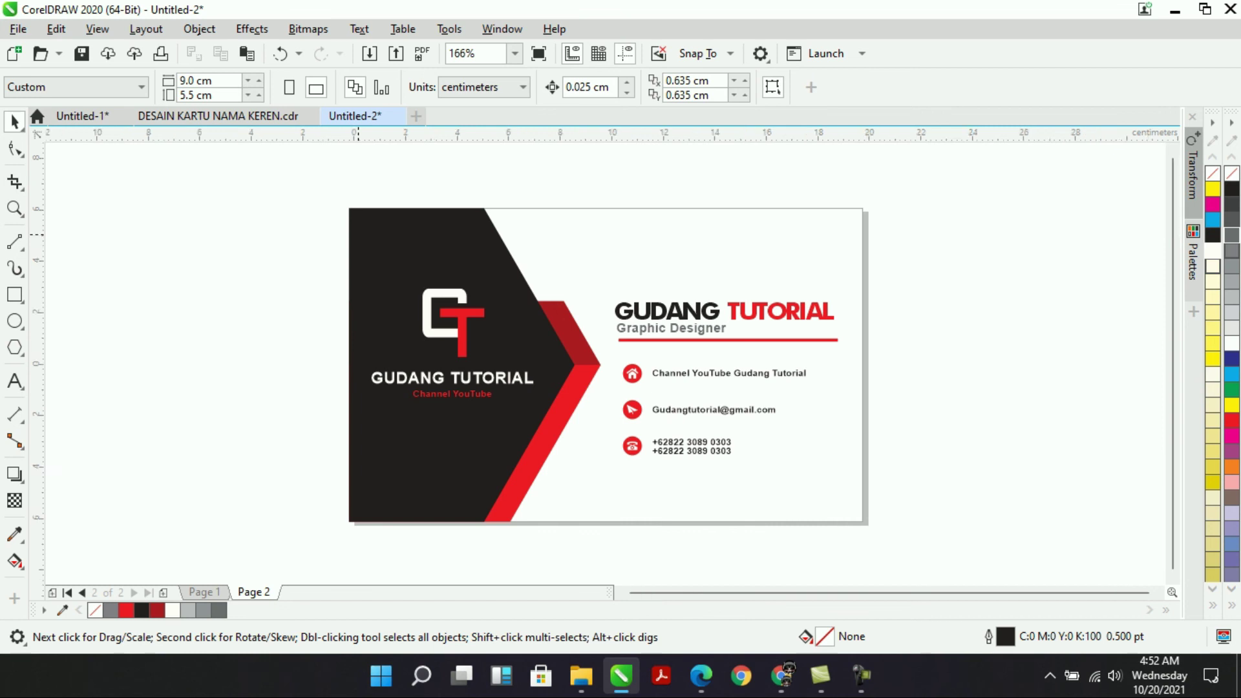
Try copying all the card's back objects into the Untitled-1 document, and undo the paste.
scroll(358, 234, "down", 5)
left_click_drag(496, 311, 495, 311)
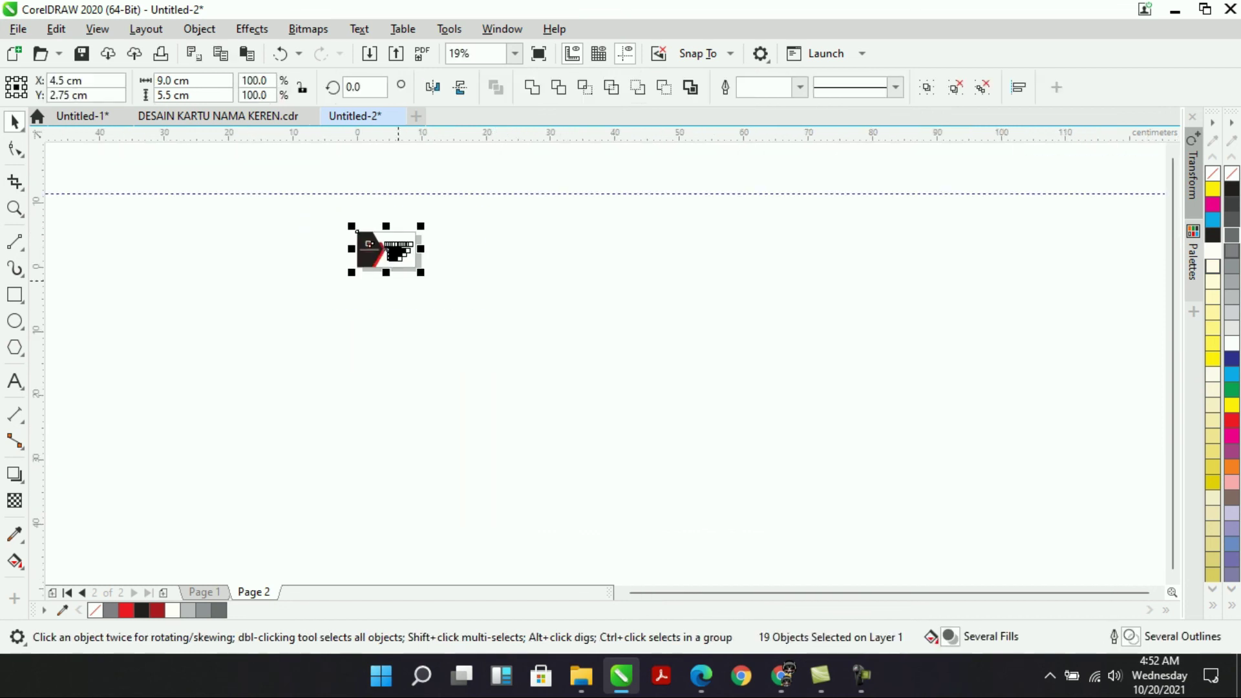
left_click(532, 267)
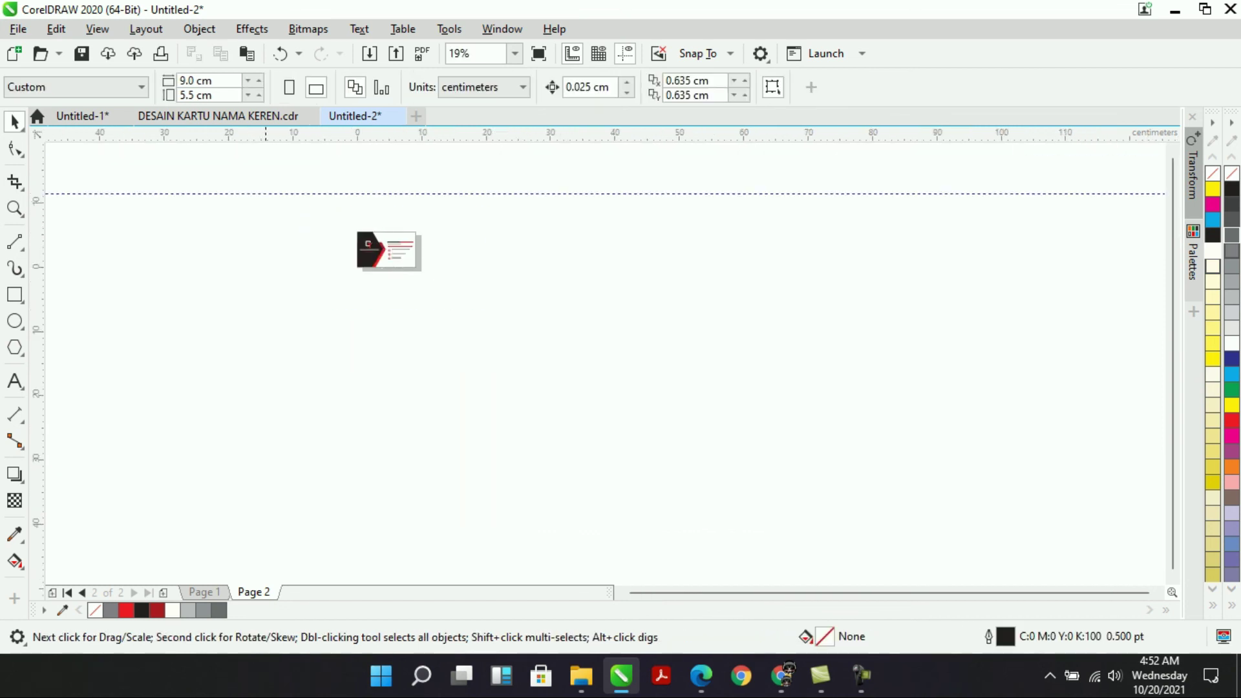
left_click_drag(449, 313, 471, 316)
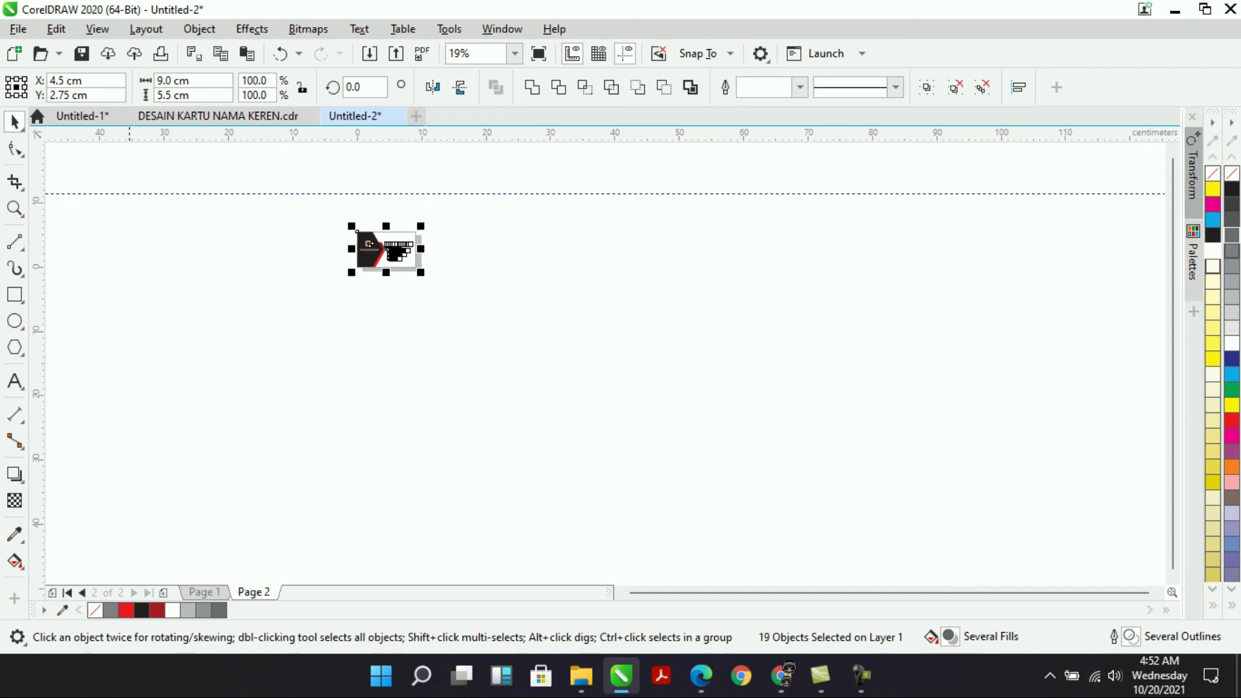
left_click(83, 117)
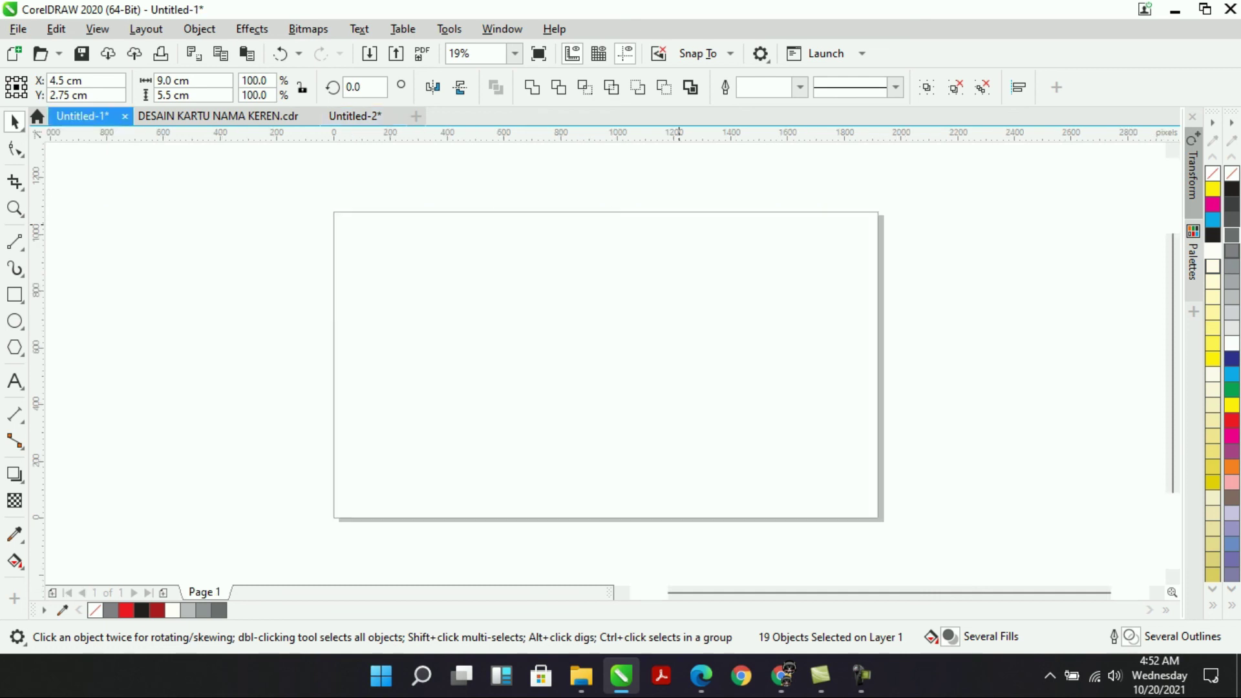
key("ctrl+v")
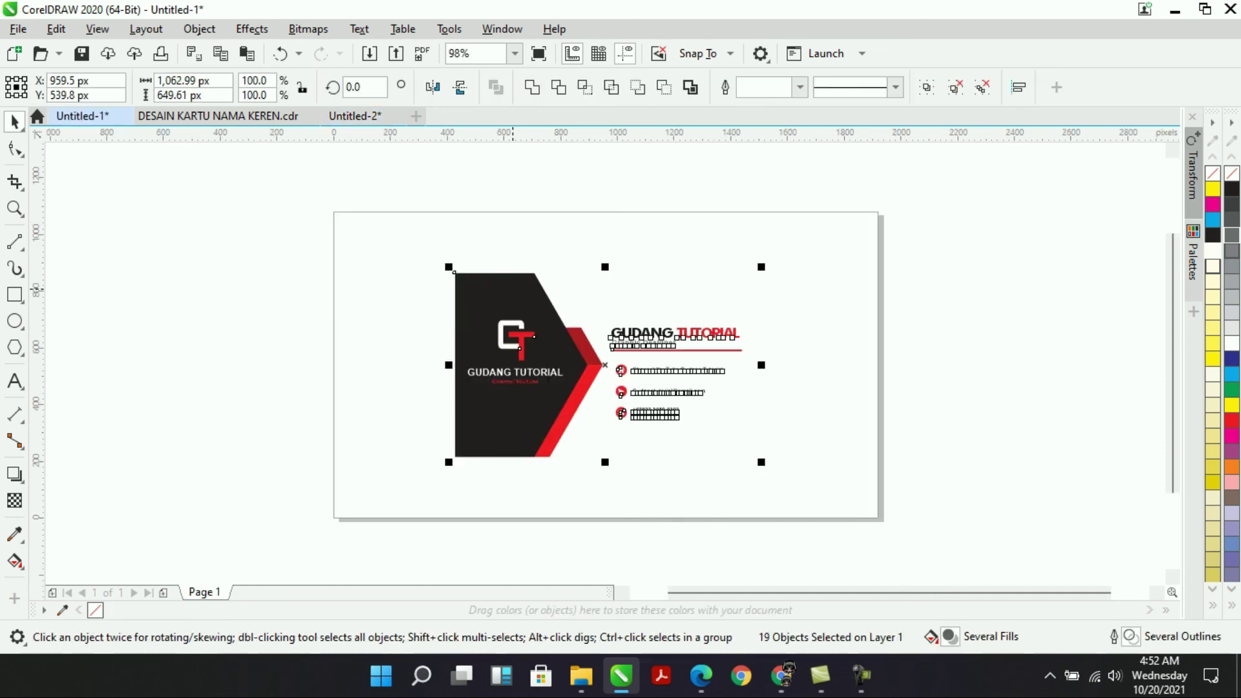
key("ctrl+z")
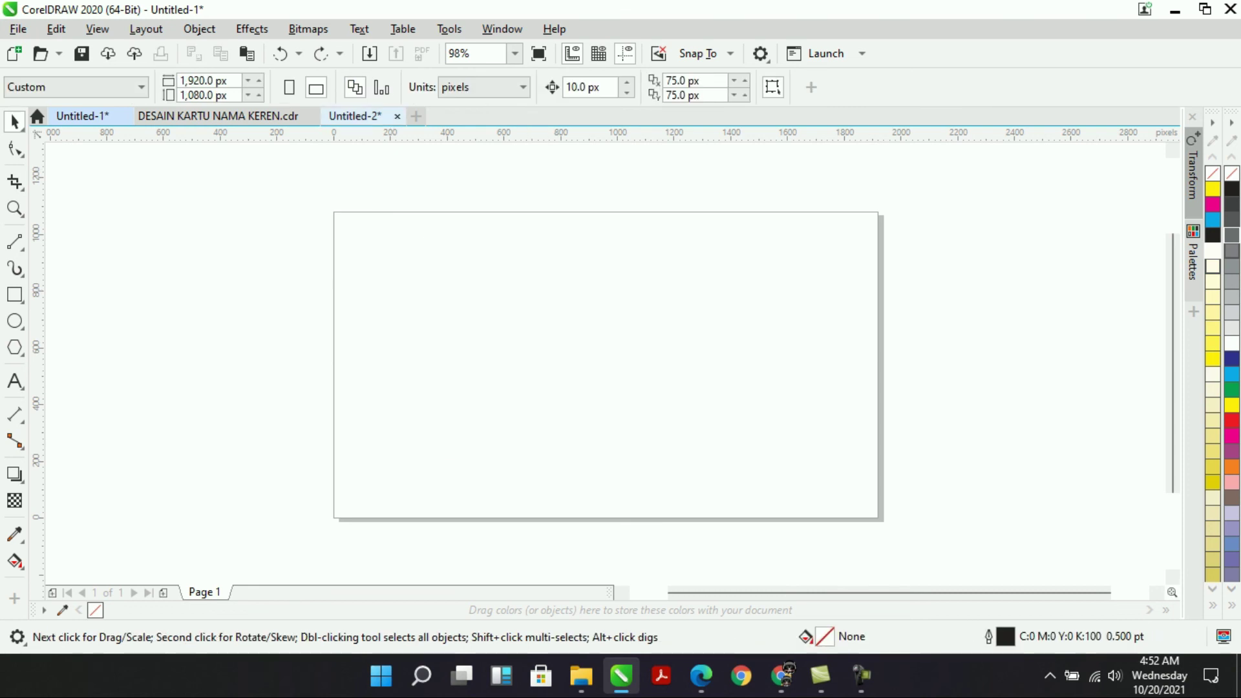
Return to the Untitled-2 document and fit the whole page in view to examine the card's back.
left_click(354, 117)
scroll(347, 228, "up", 1)
scroll(347, 228, "down", 2)
scroll(347, 229, "up", 1)
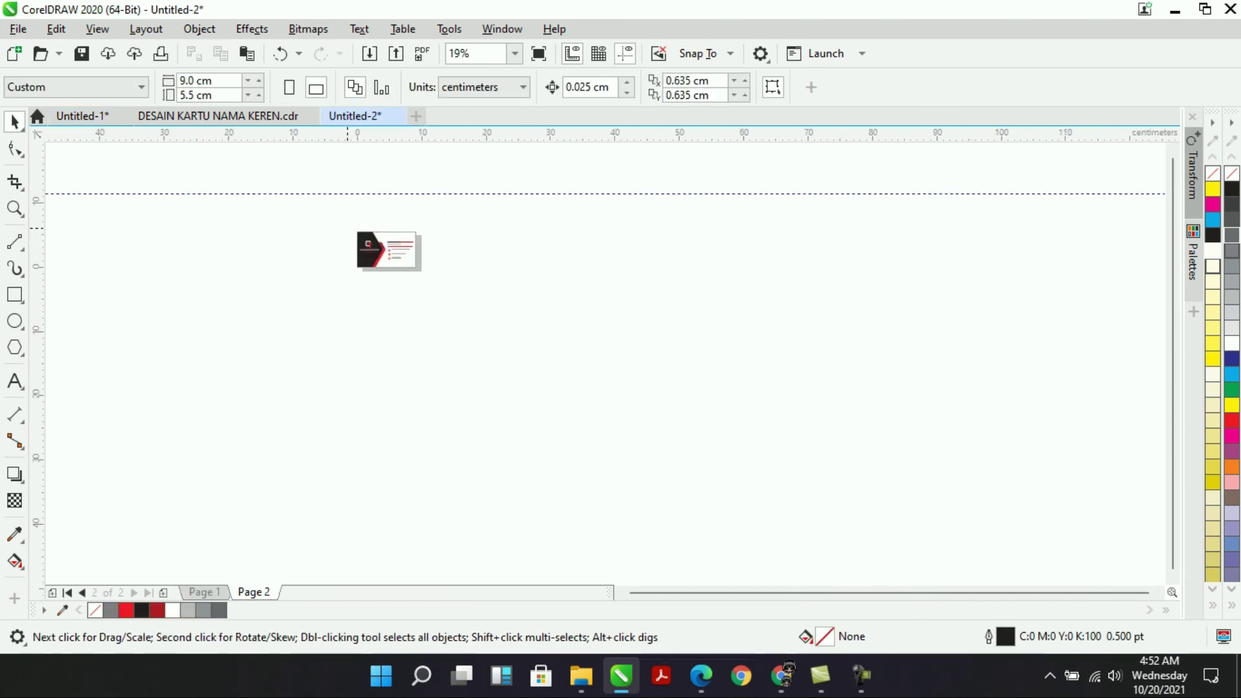
left_click(515, 53)
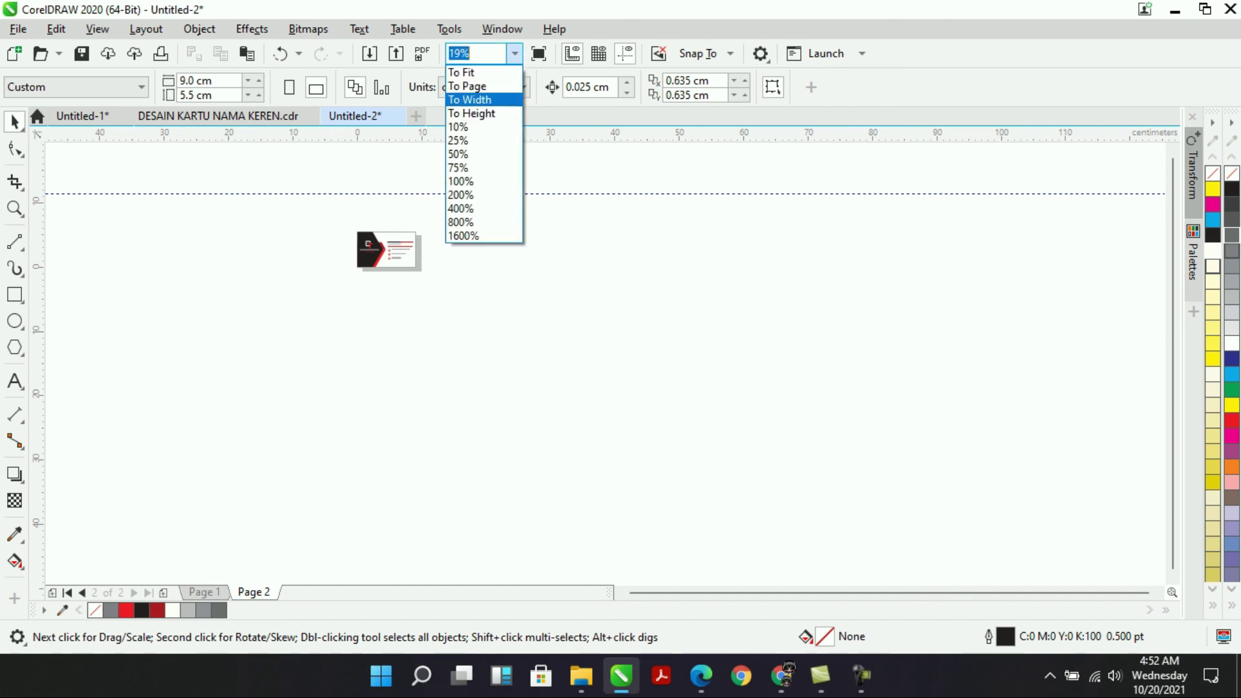
left_click(476, 86)
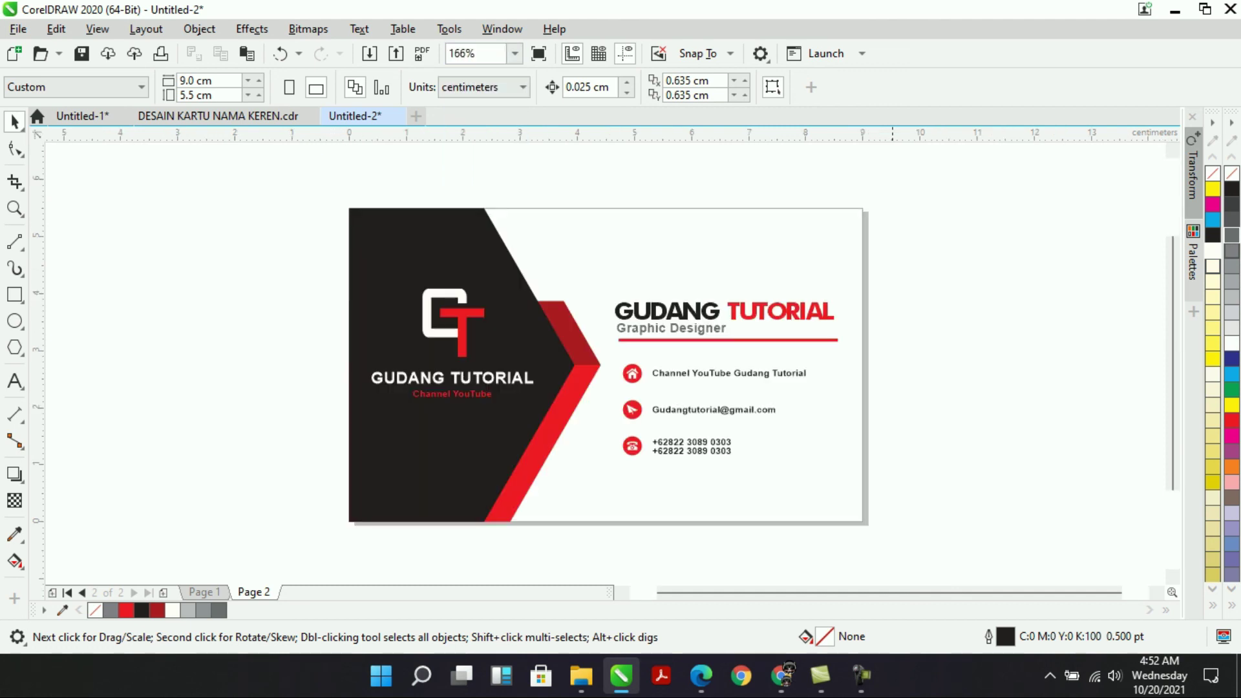